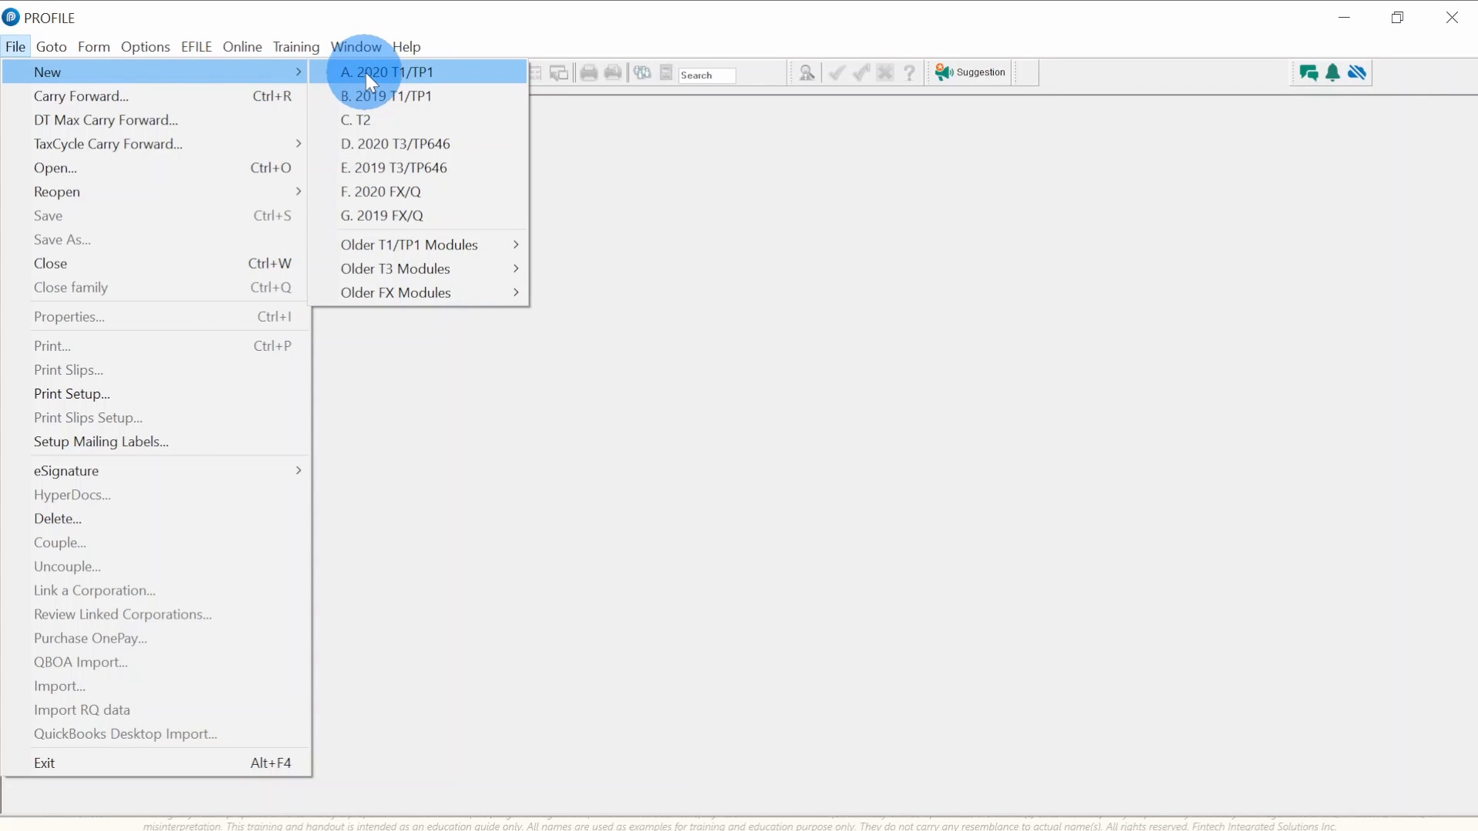
- Create a new 2020 T1/TP1 return and display its blank T1 Income Tax and Benefit Return jacket
{"action": "left_click", "coordinate": [485, 74]}
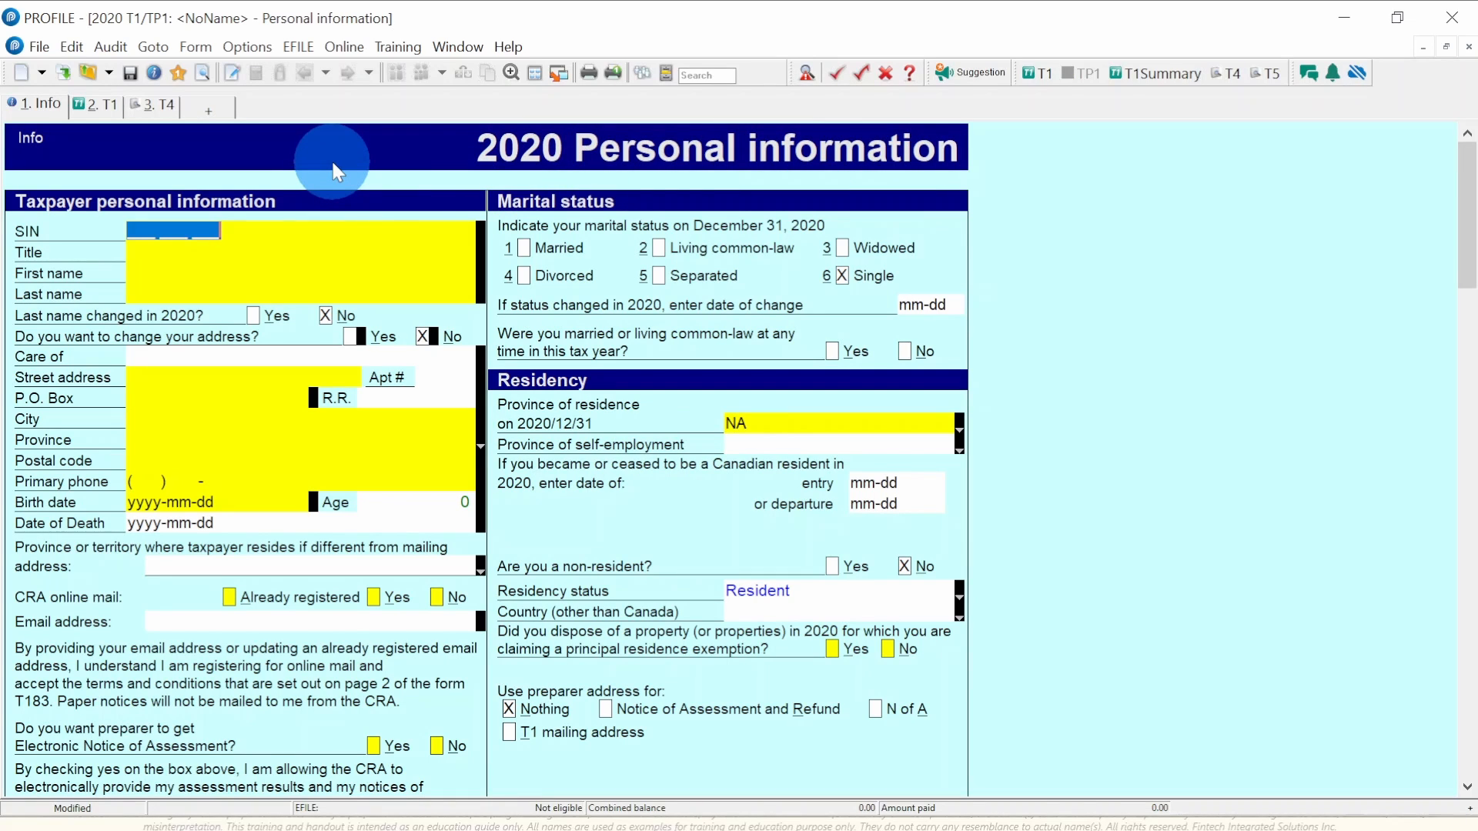
{"action": "left_click", "coordinate": [97, 108]}
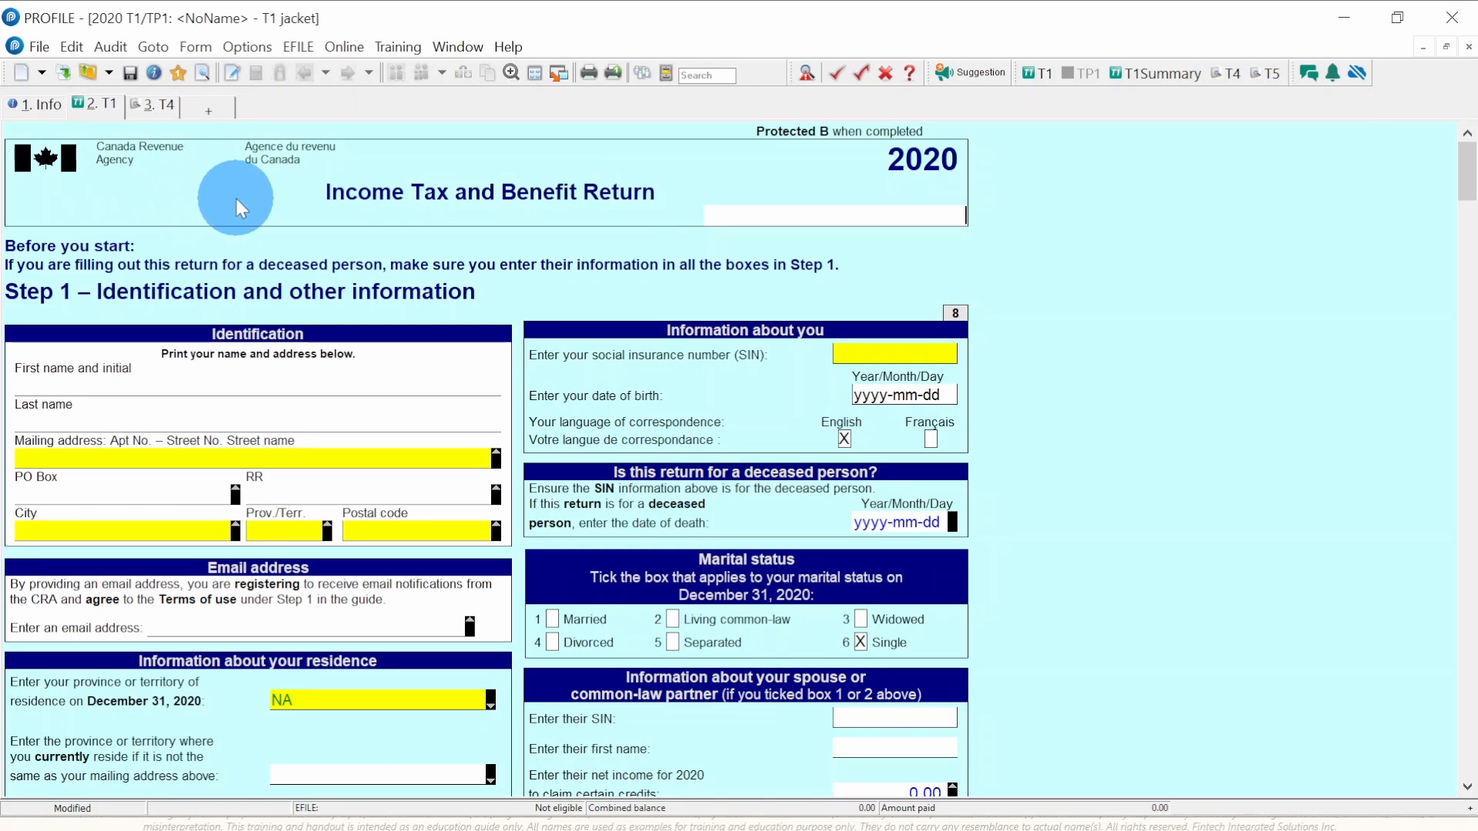
{"action": "left_click", "coordinate": [25, 107]}
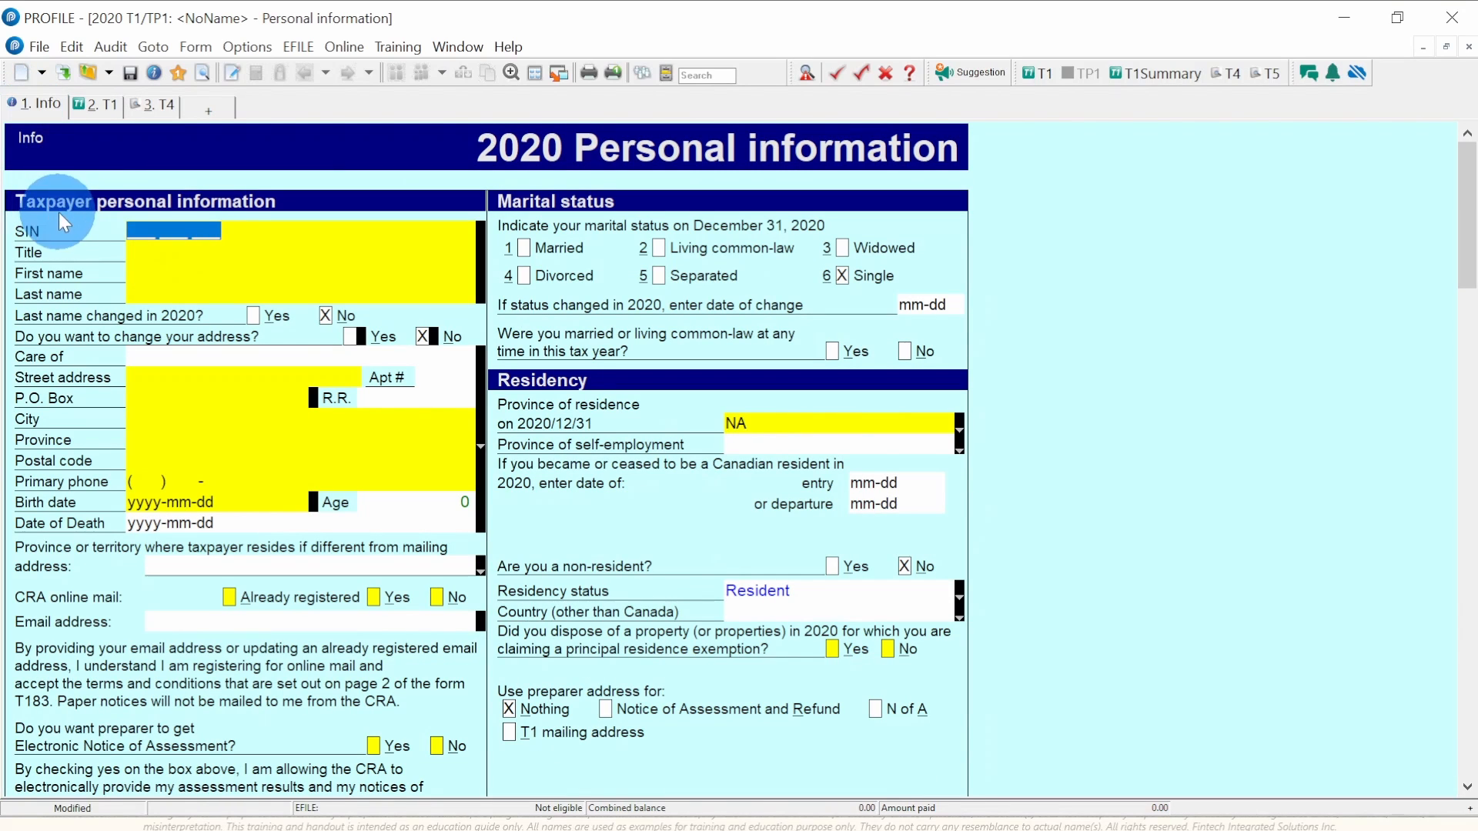
{"action": "left_click", "coordinate": [171, 229]}
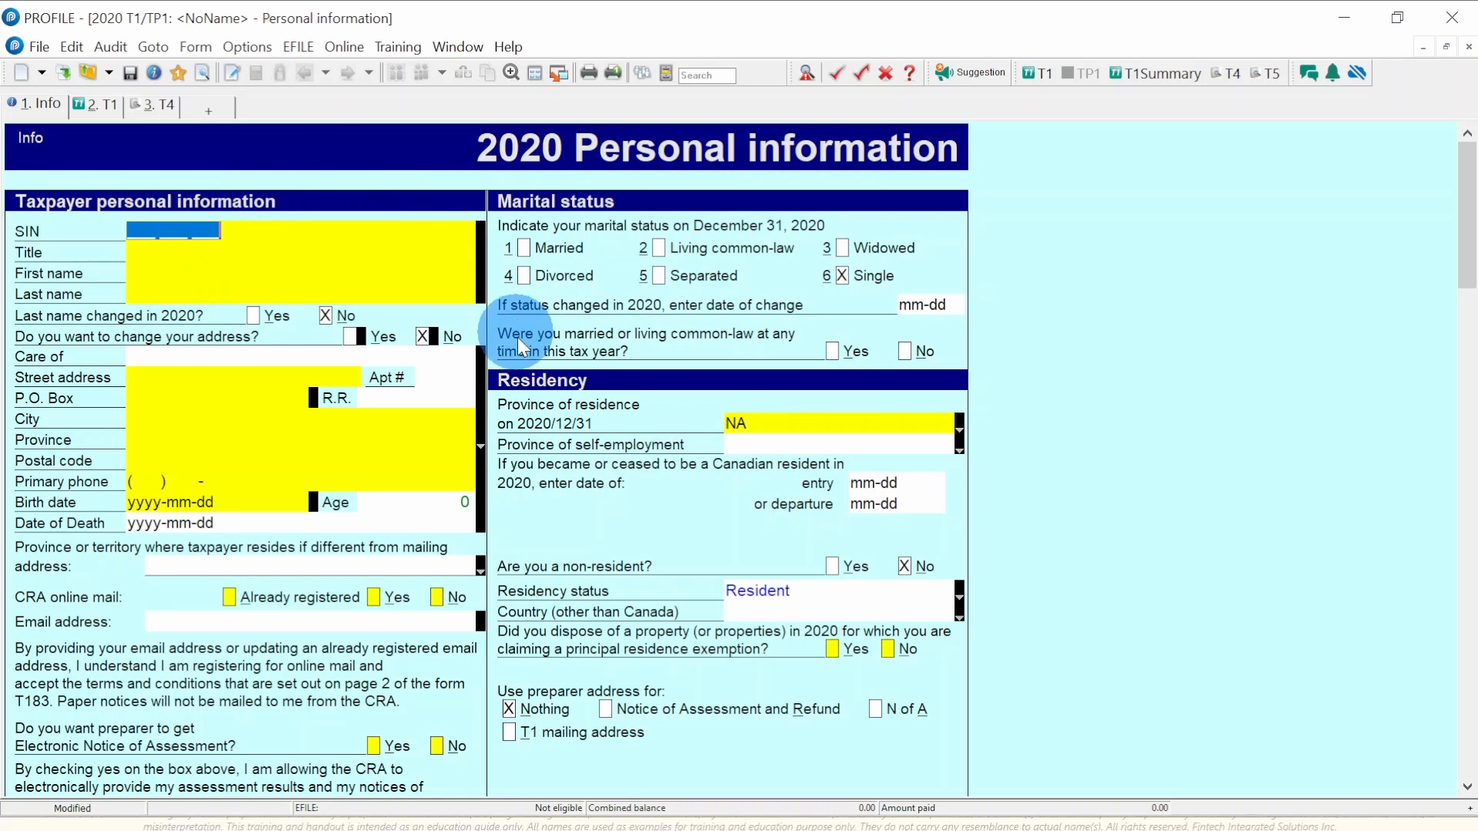
{"action": "scroll", "coordinate": [293, 501], "scroll_direction": "down", "scroll_amount": 5}
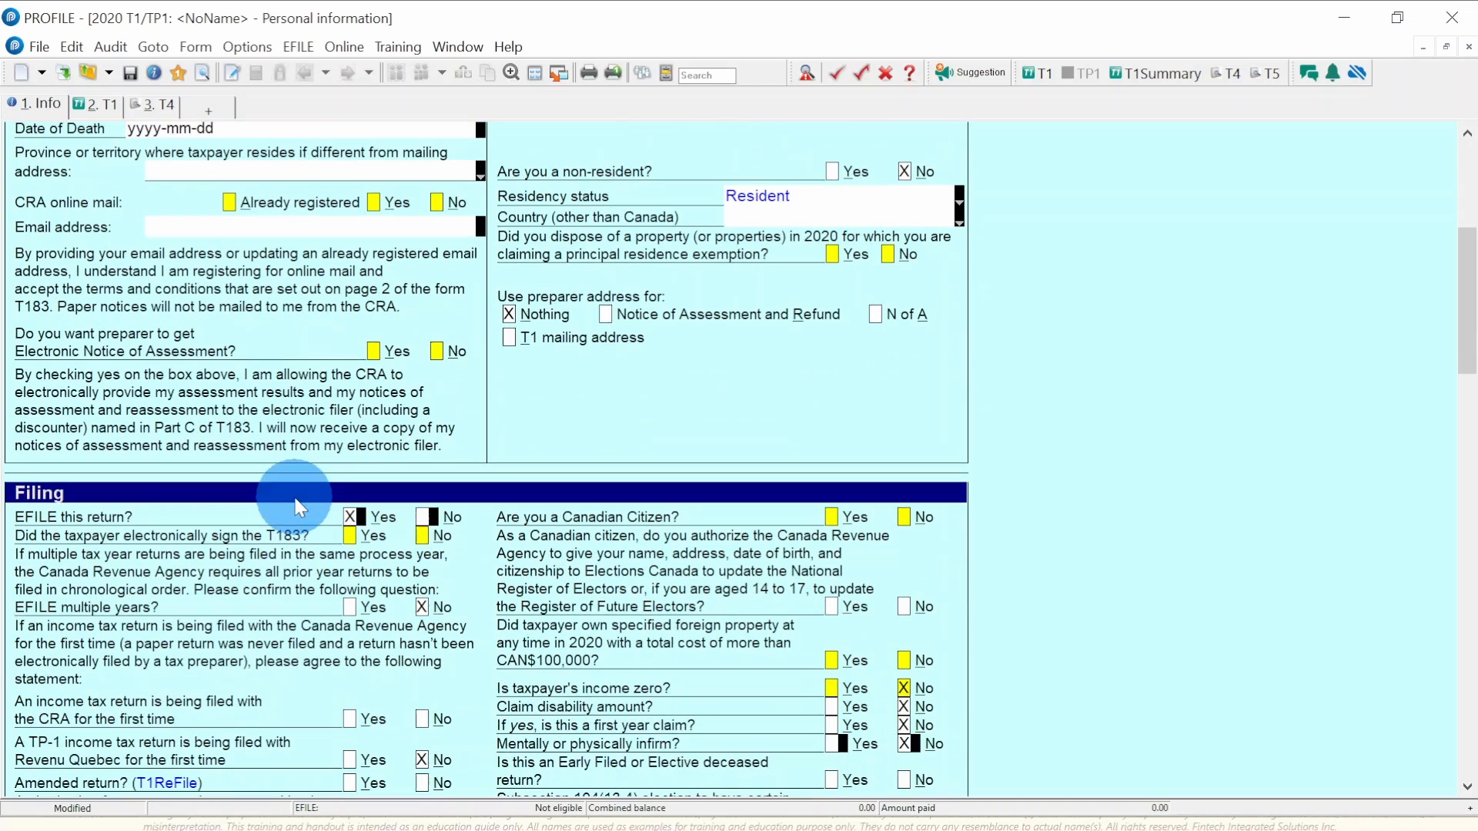
{"action": "scroll", "coordinate": [57, 485], "scroll_direction": "down", "scroll_amount": 10}
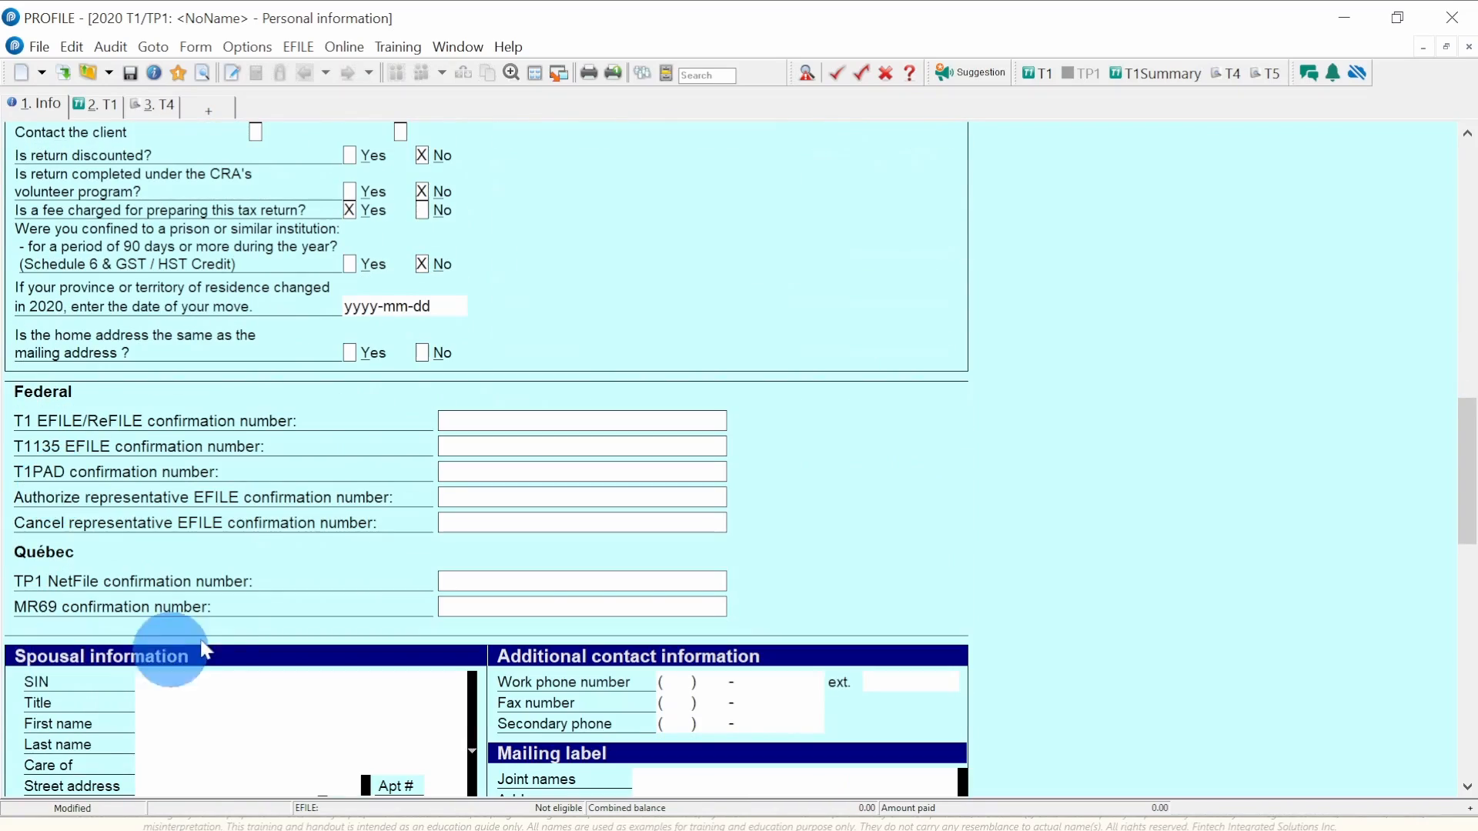
{"action": "scroll", "coordinate": [228, 605], "scroll_direction": "up", "scroll_amount": 14}
{"action": "scroll", "coordinate": [232, 616], "scroll_direction": "up", "scroll_amount": 1}
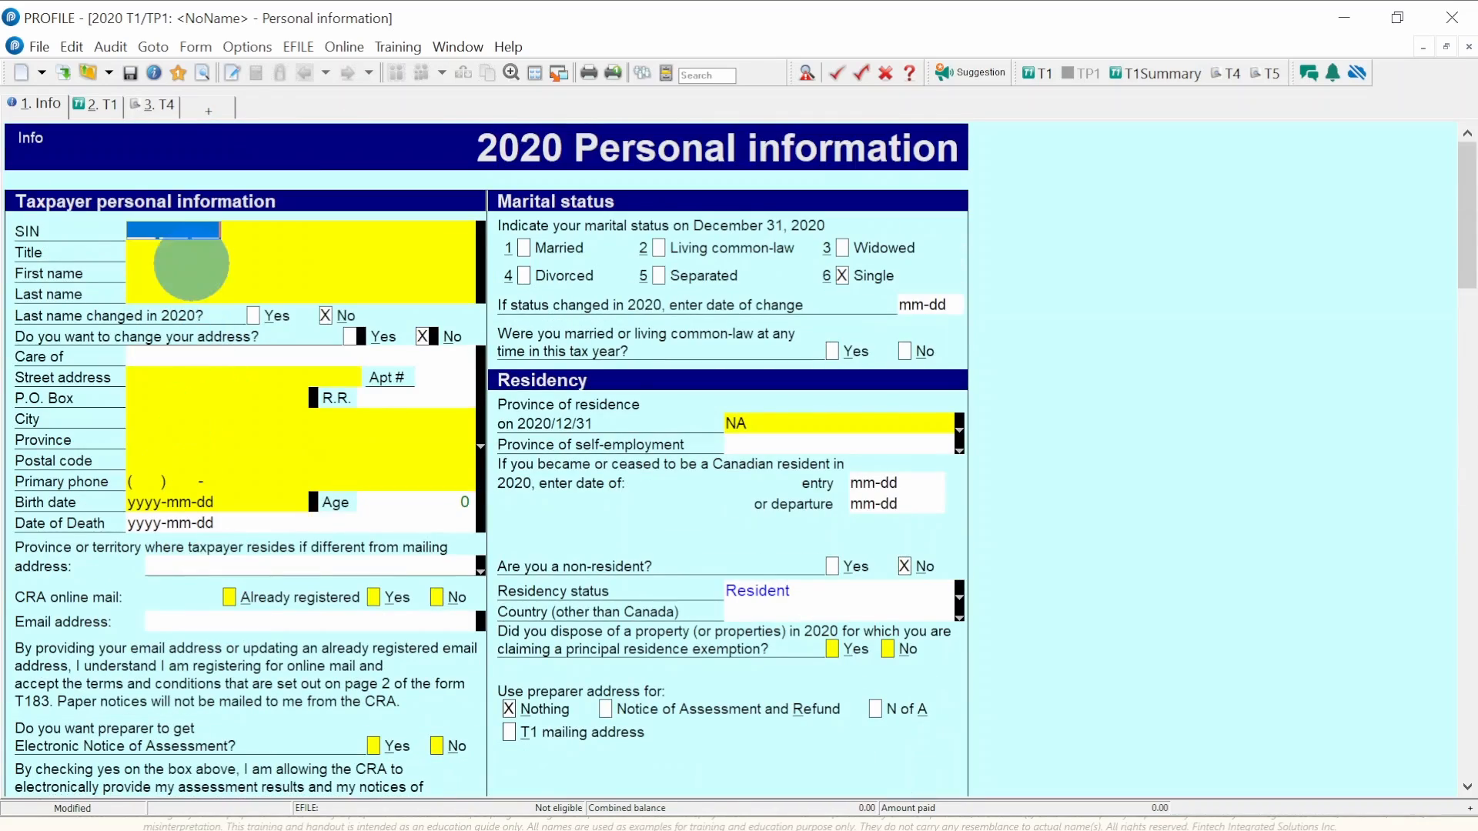
{"action": "left_click", "coordinate": [94, 106]}
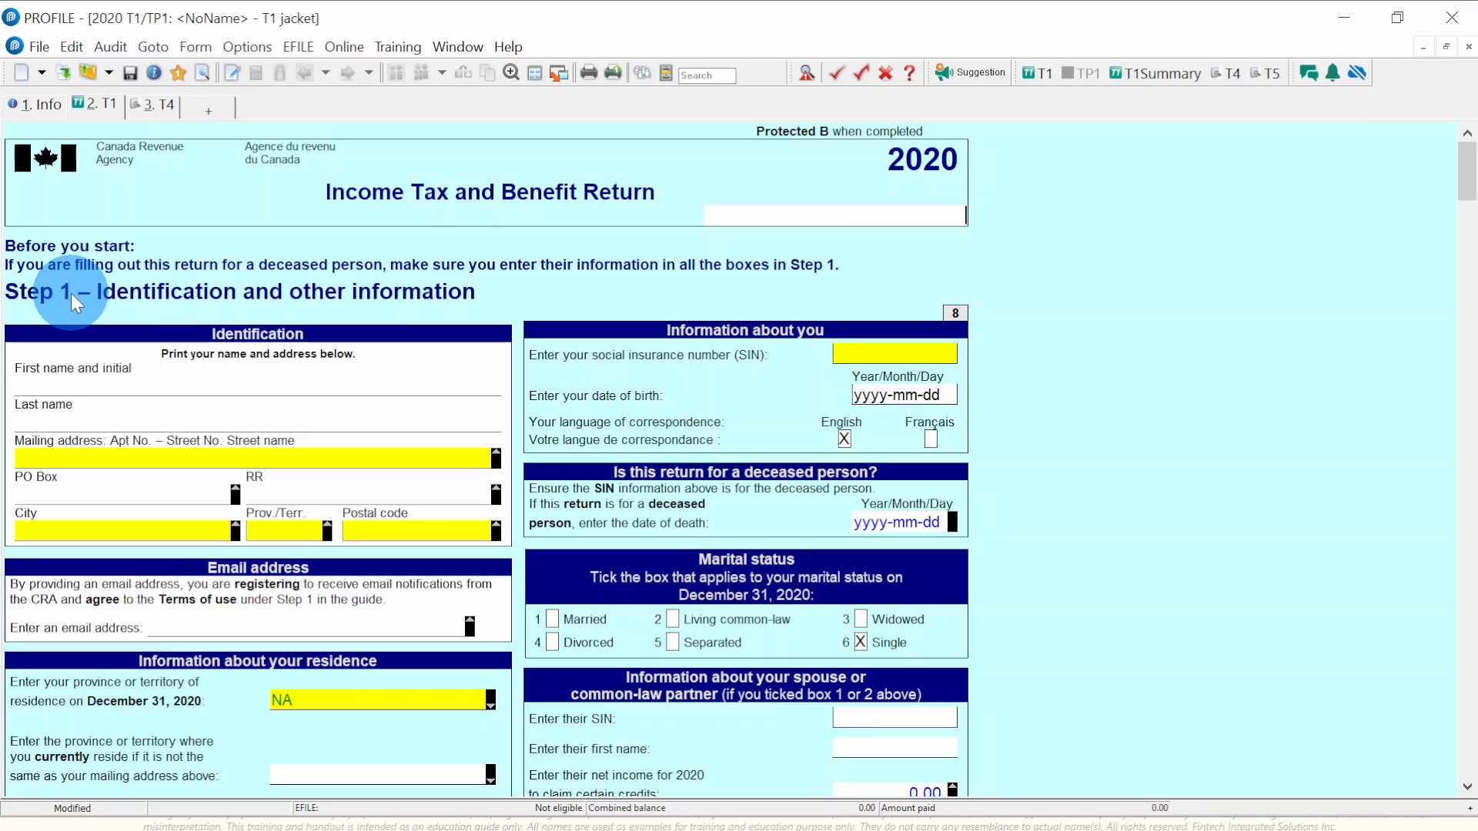
{"action": "scroll", "coordinate": [71, 294], "scroll_direction": "down", "scroll_amount": 20}
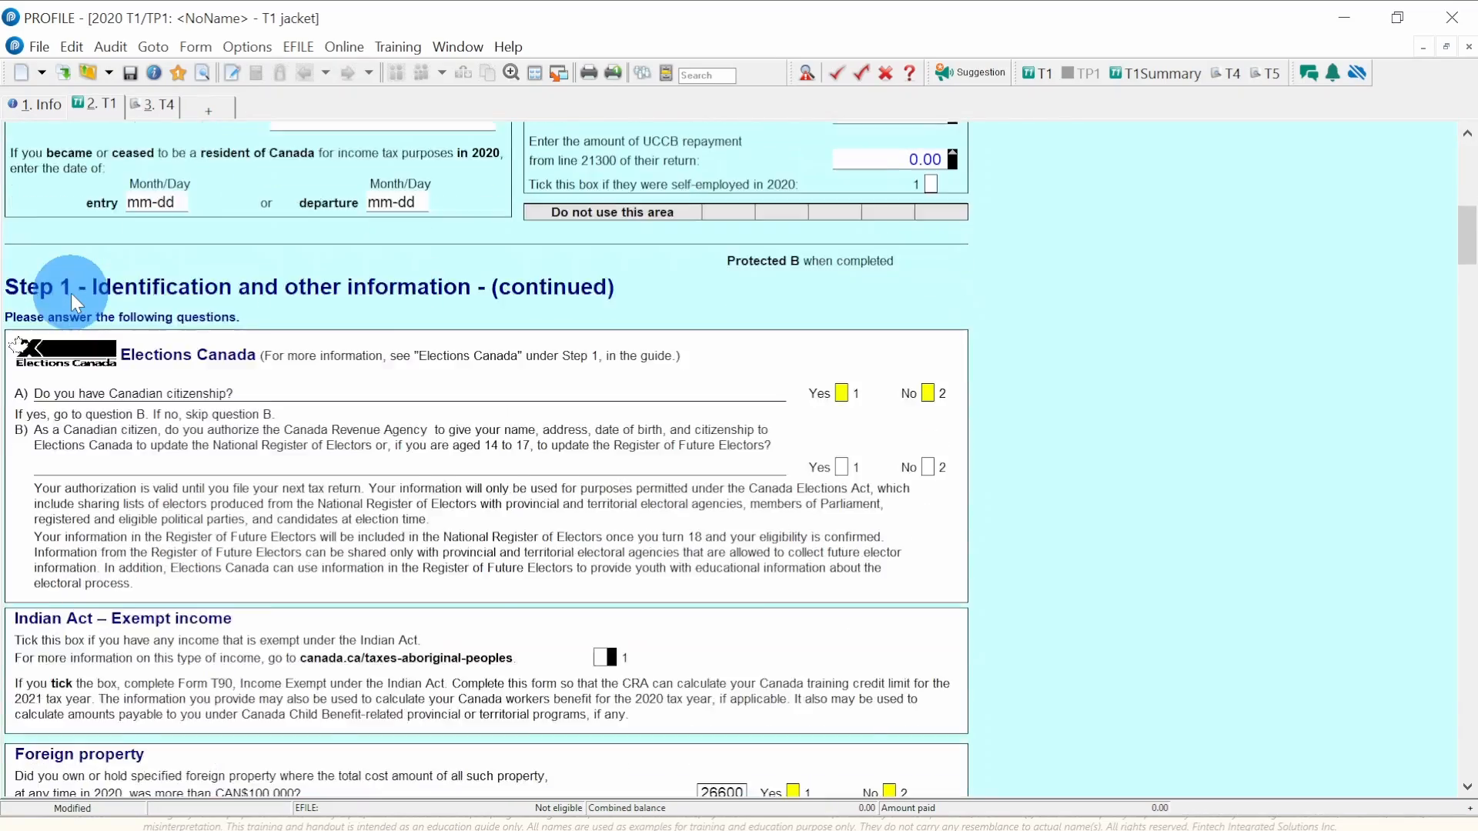
{"action": "scroll", "coordinate": [71, 293], "scroll_direction": "down", "scroll_amount": 6}
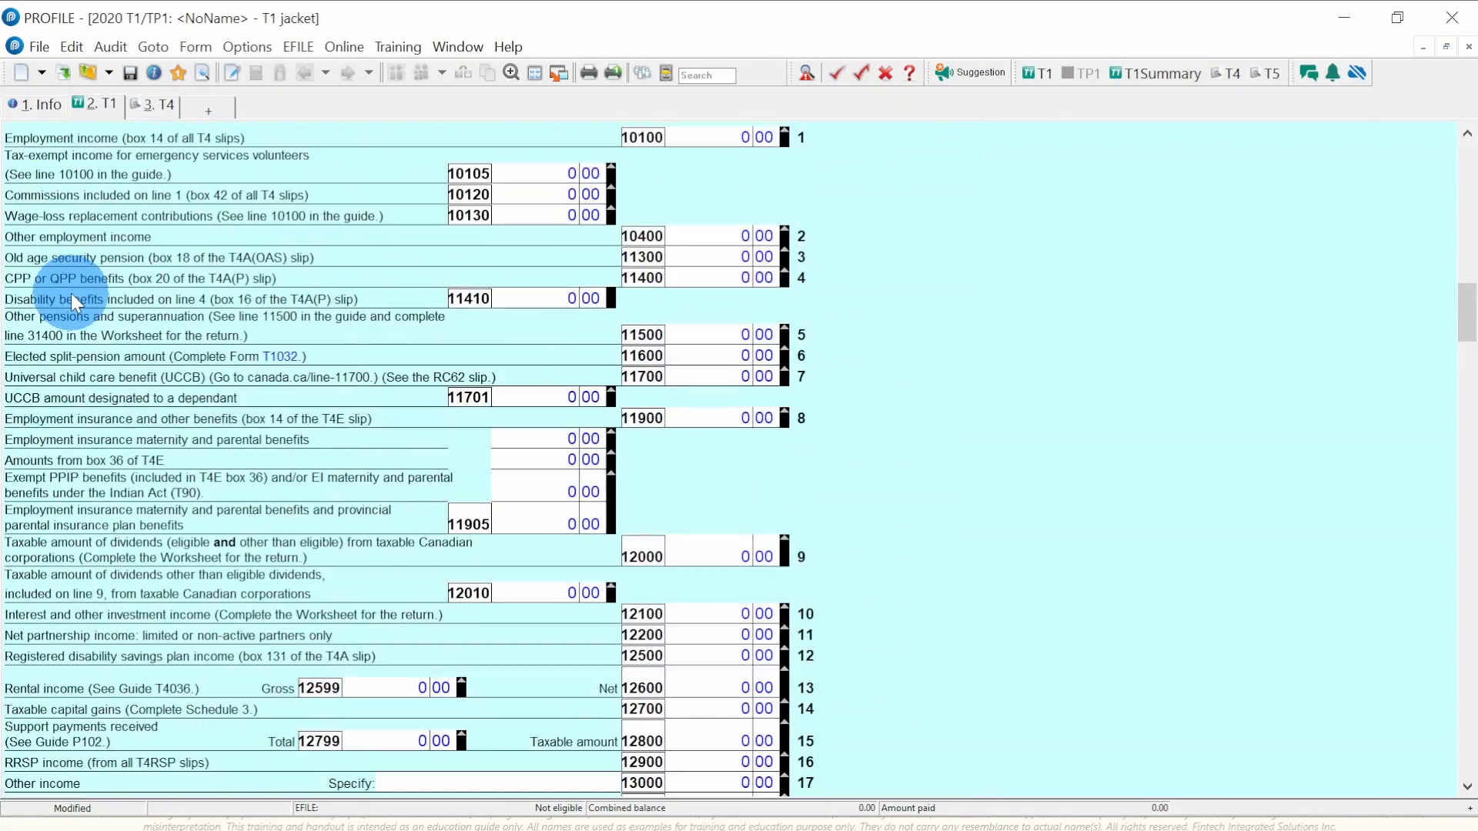
{"action": "scroll", "coordinate": [71, 293], "scroll_direction": "up", "scroll_amount": 20}
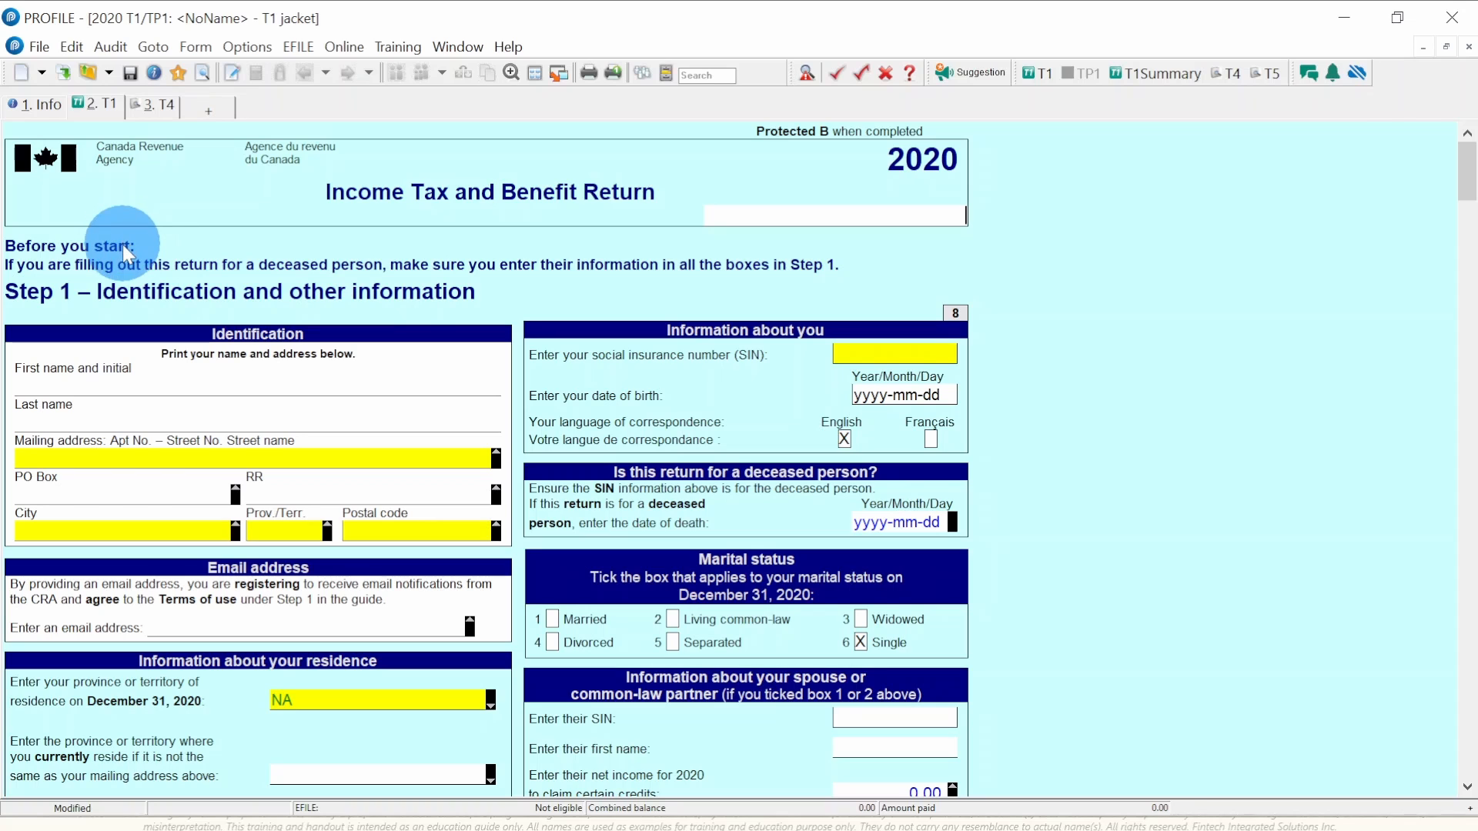
- Enter the taxpayer's SIN, title Mr, and first and last name on the Personal information form
{"action": "left_click", "coordinate": [49, 111]}
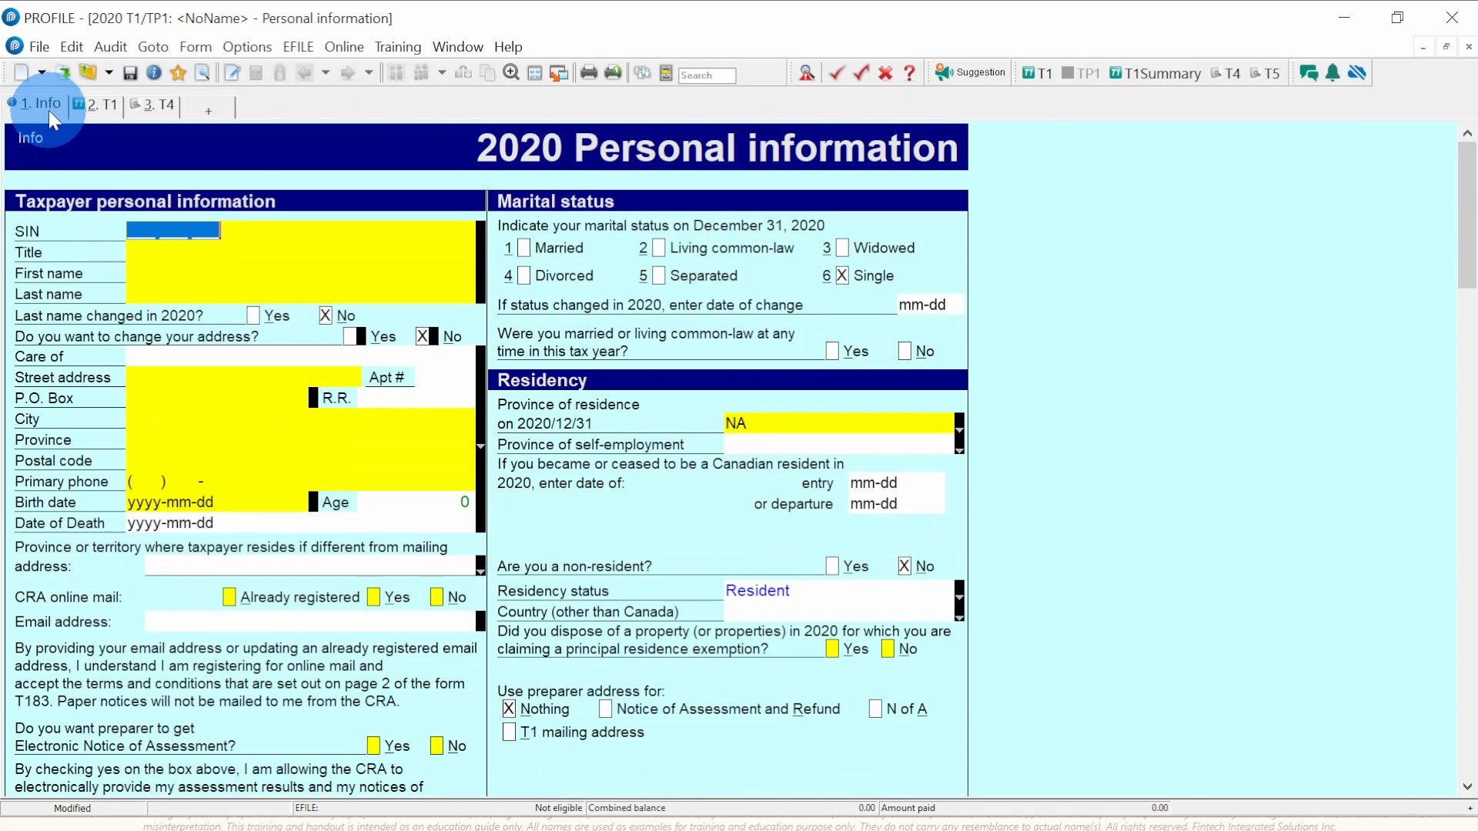
{"action": "left_click", "coordinate": [148, 235]}
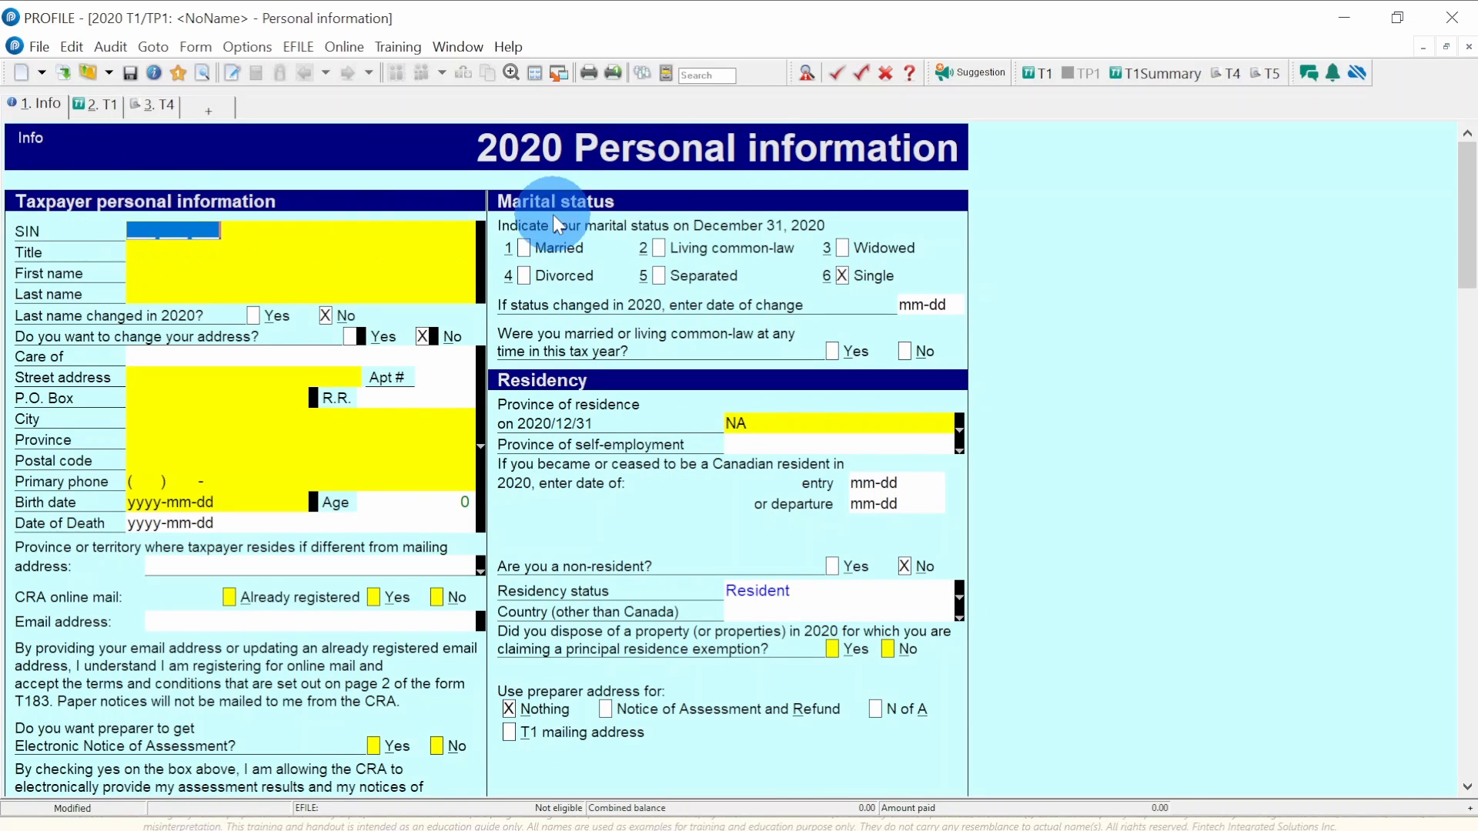
{"action": "type", "text": "111"}
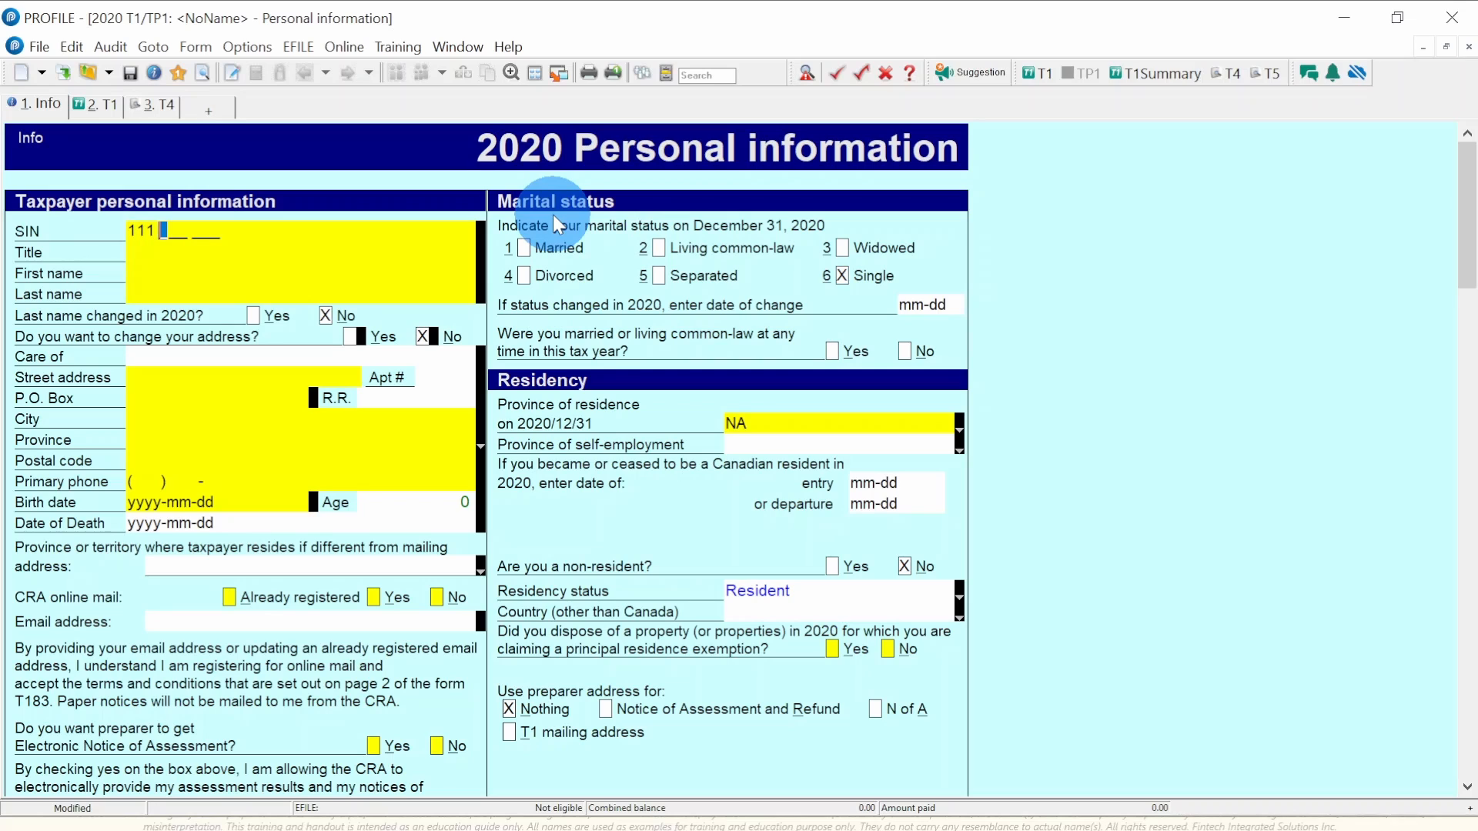
{"action": "type", "text": " 111 118"}
{"action": "key", "text": "Tab"}
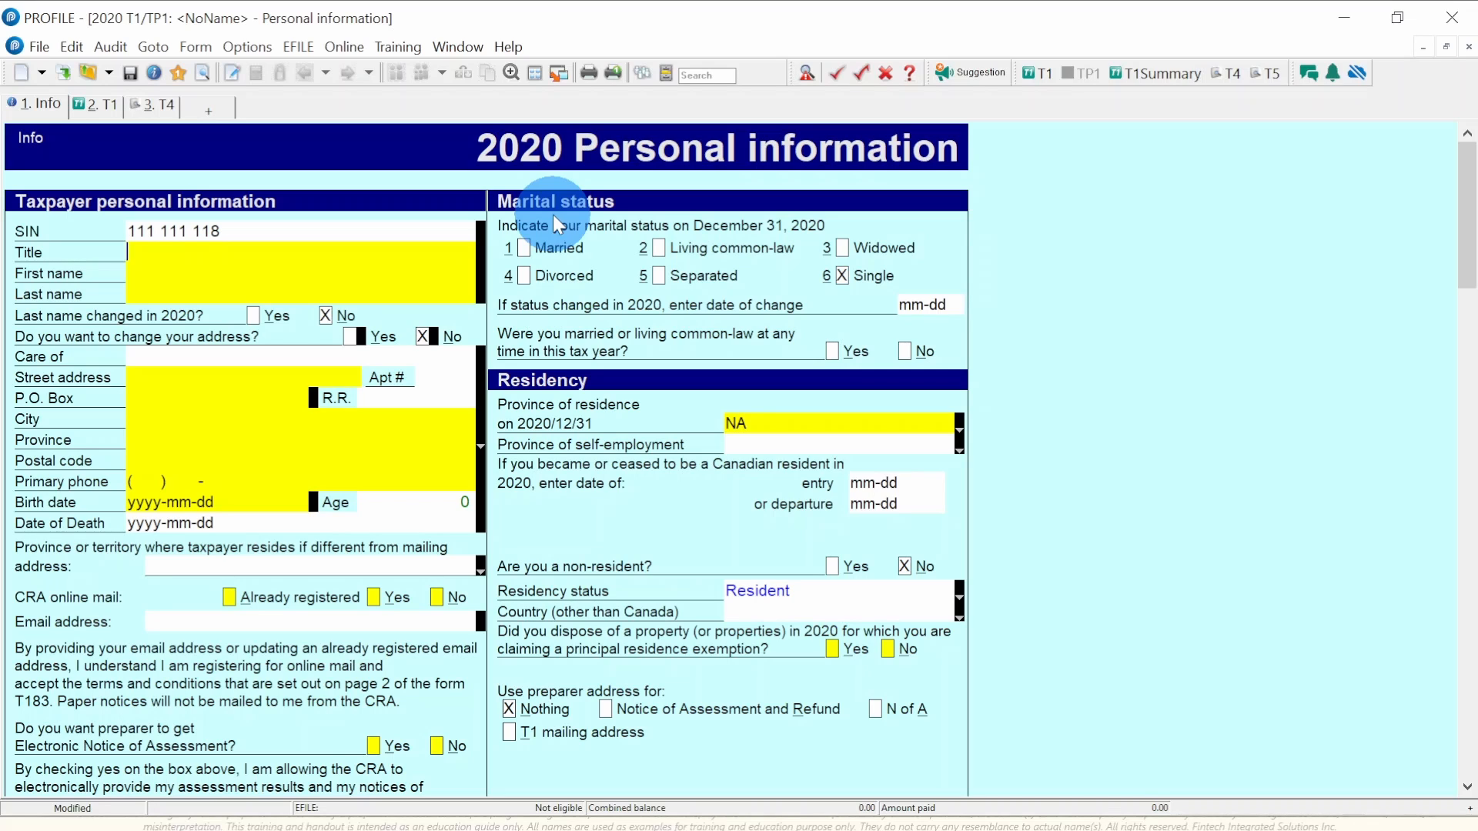
{"action": "type", "text": "Mr"}
{"action": "key", "text": "Tab"}
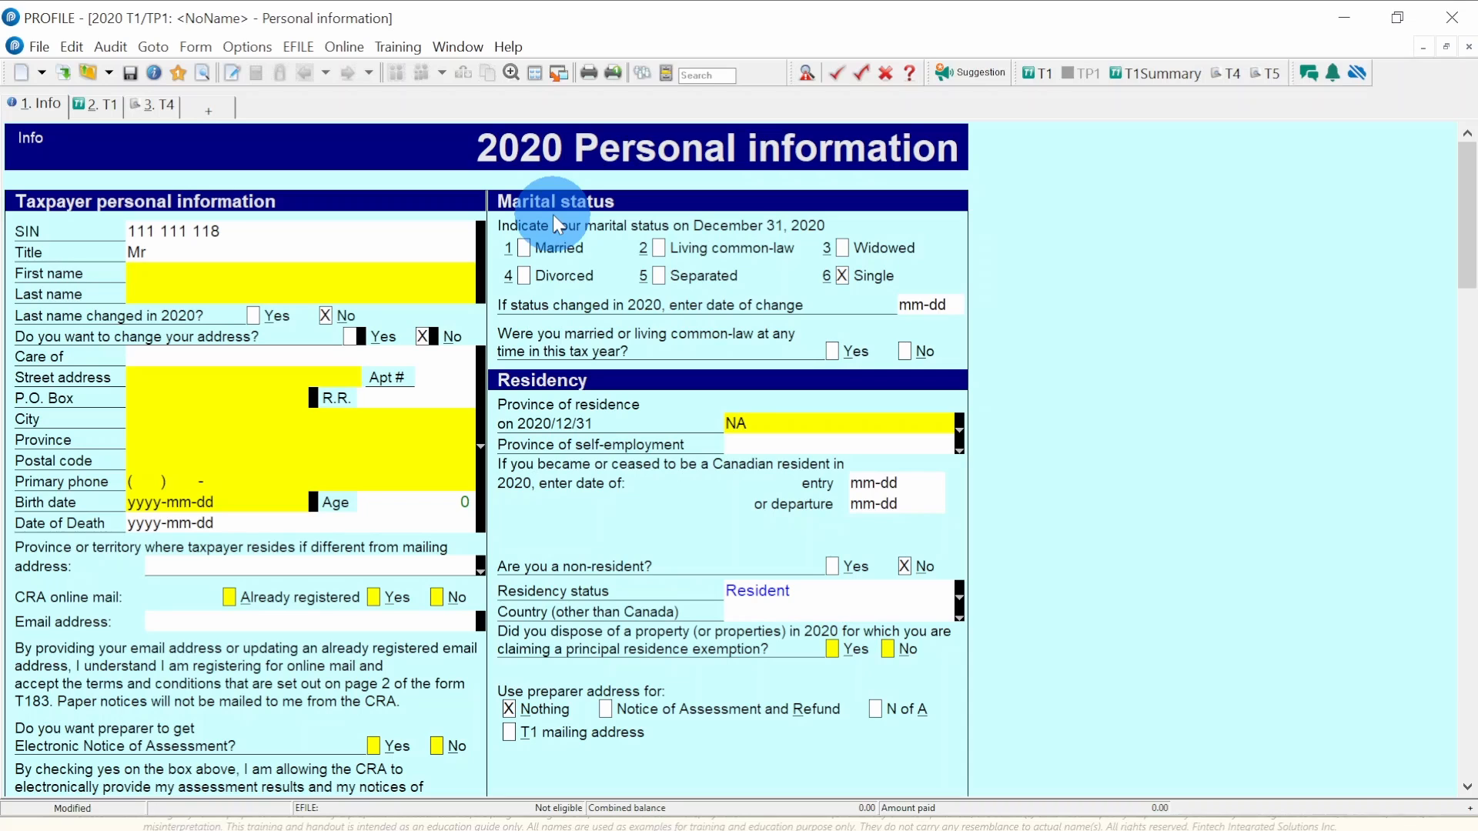
{"action": "type", "text": "Training"}
{"action": "key", "text": "Tab"}
{"action": "type", "text": "Client"}
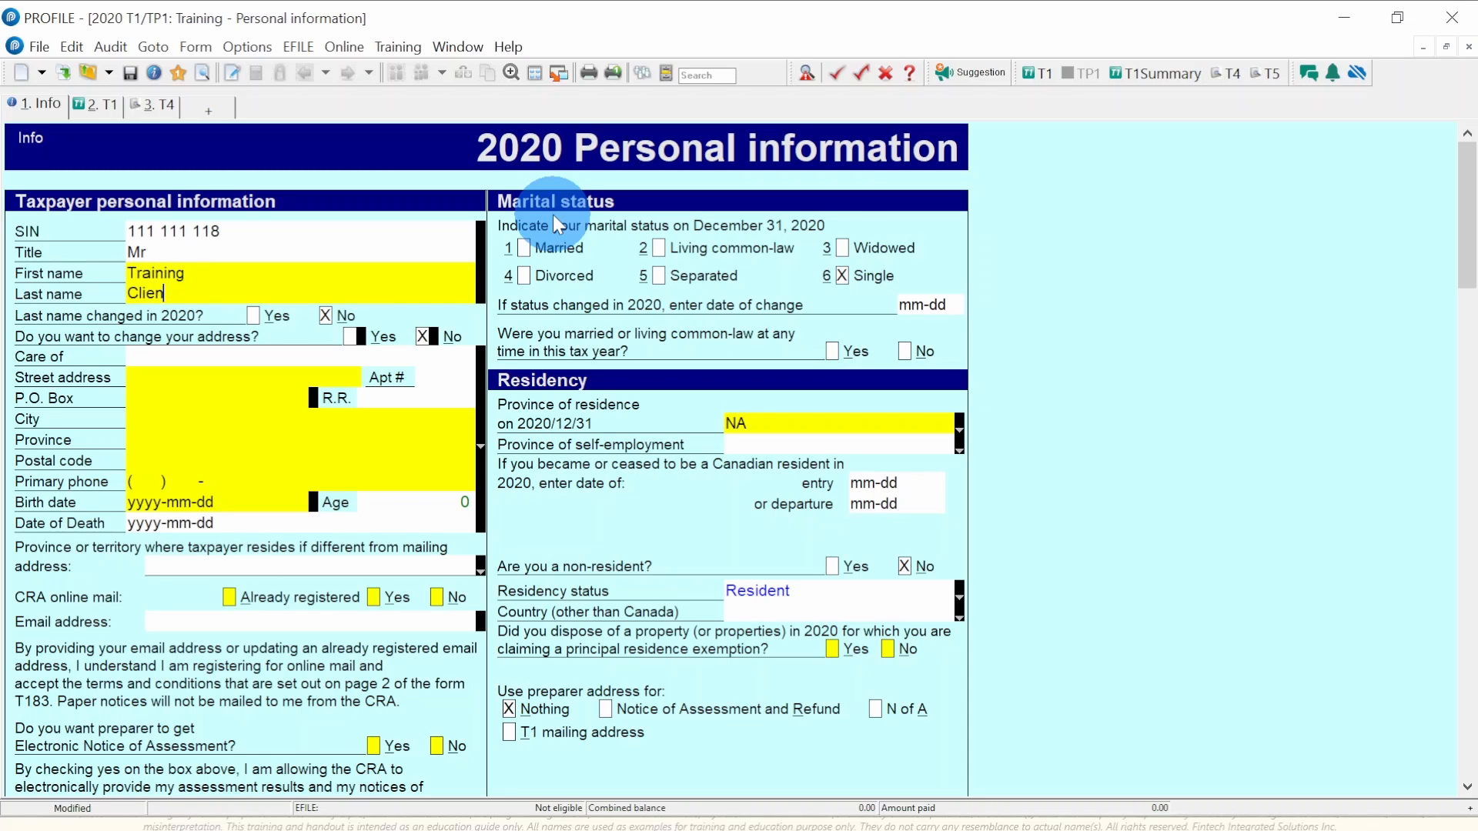
{"action": "key", "text": "Tab"}
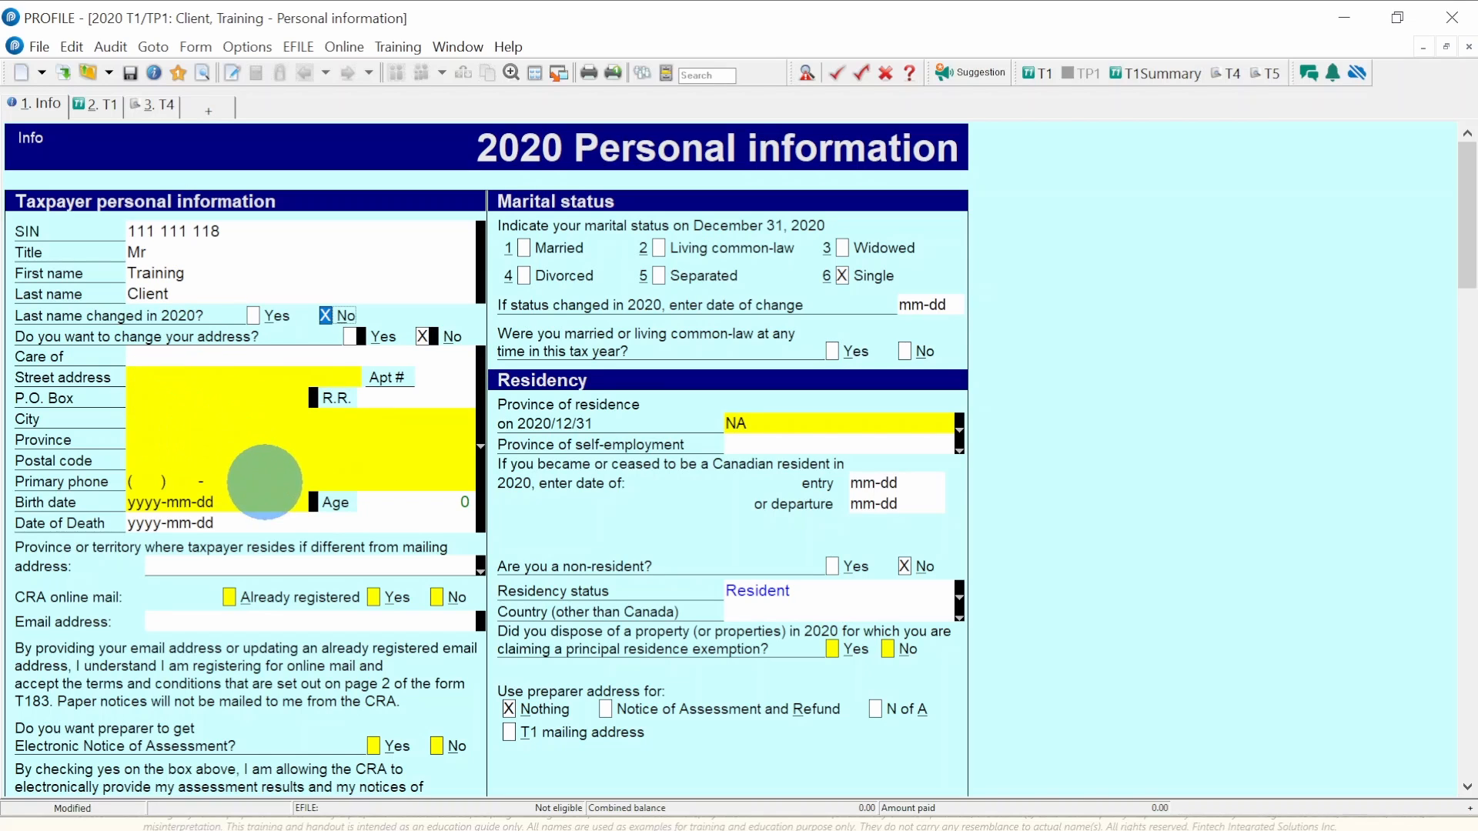
- Fill in the taxpayer's street address, city, province ON and postal code
{"action": "left_click", "coordinate": [168, 373]}
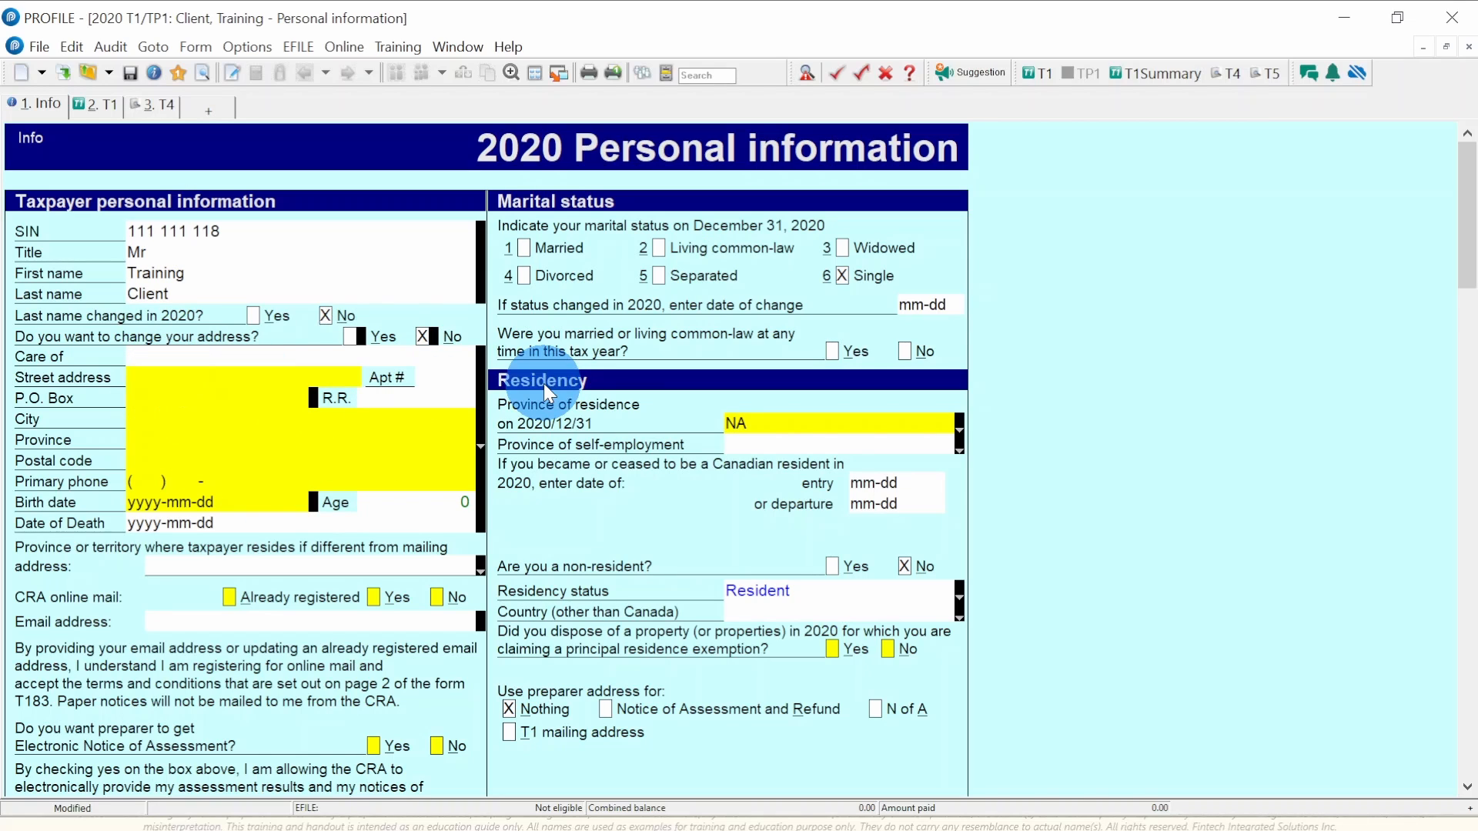
{"action": "type", "text": "100 Training Lane"}
{"action": "key", "text": "Tab"}
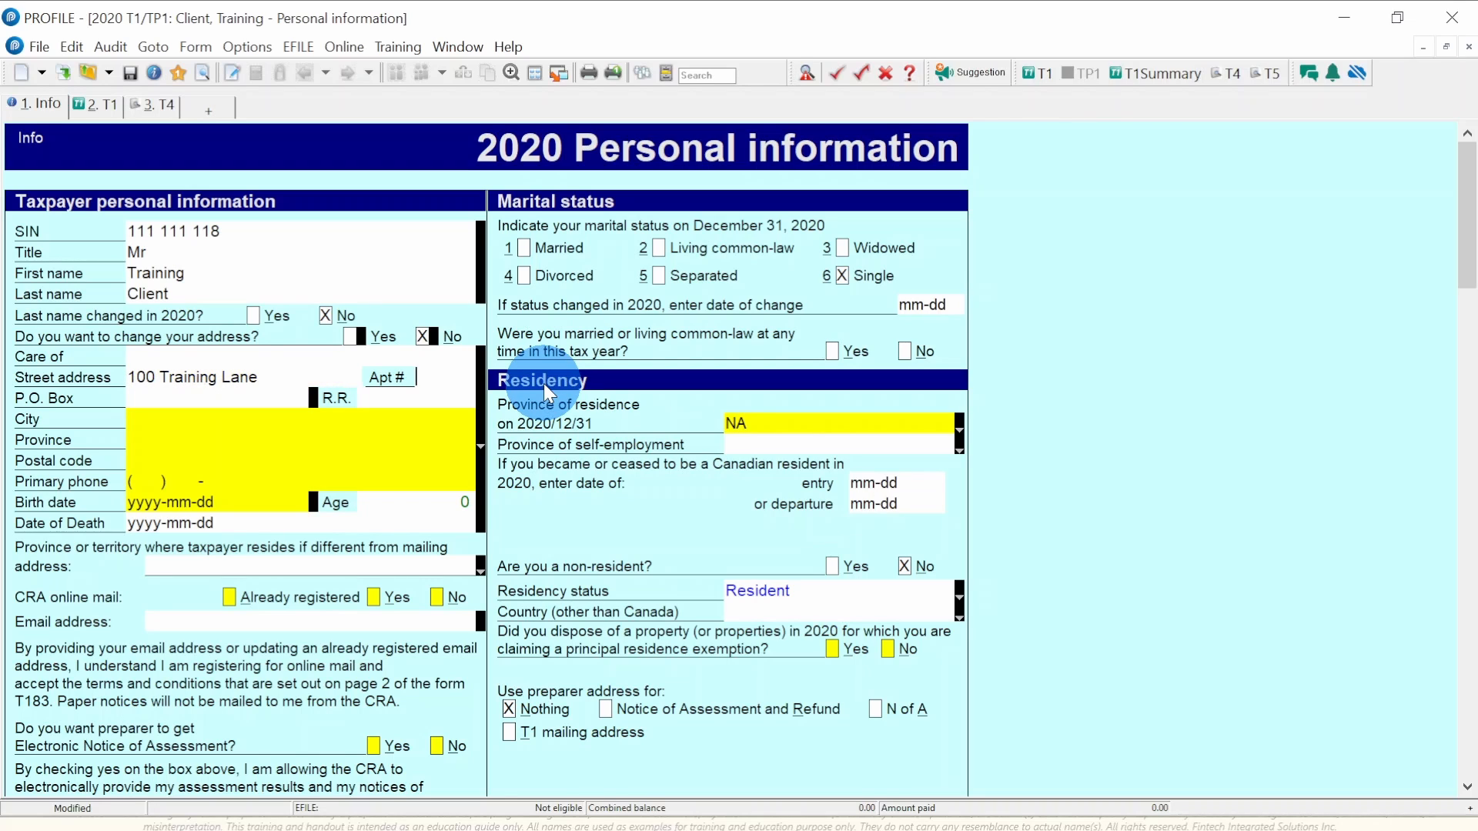
{"action": "key", "text": "Tab"}
{"action": "key", "text": "Tab"}
{"action": "key", "text": "Tab"}
{"action": "type", "text": "Mississauga"}
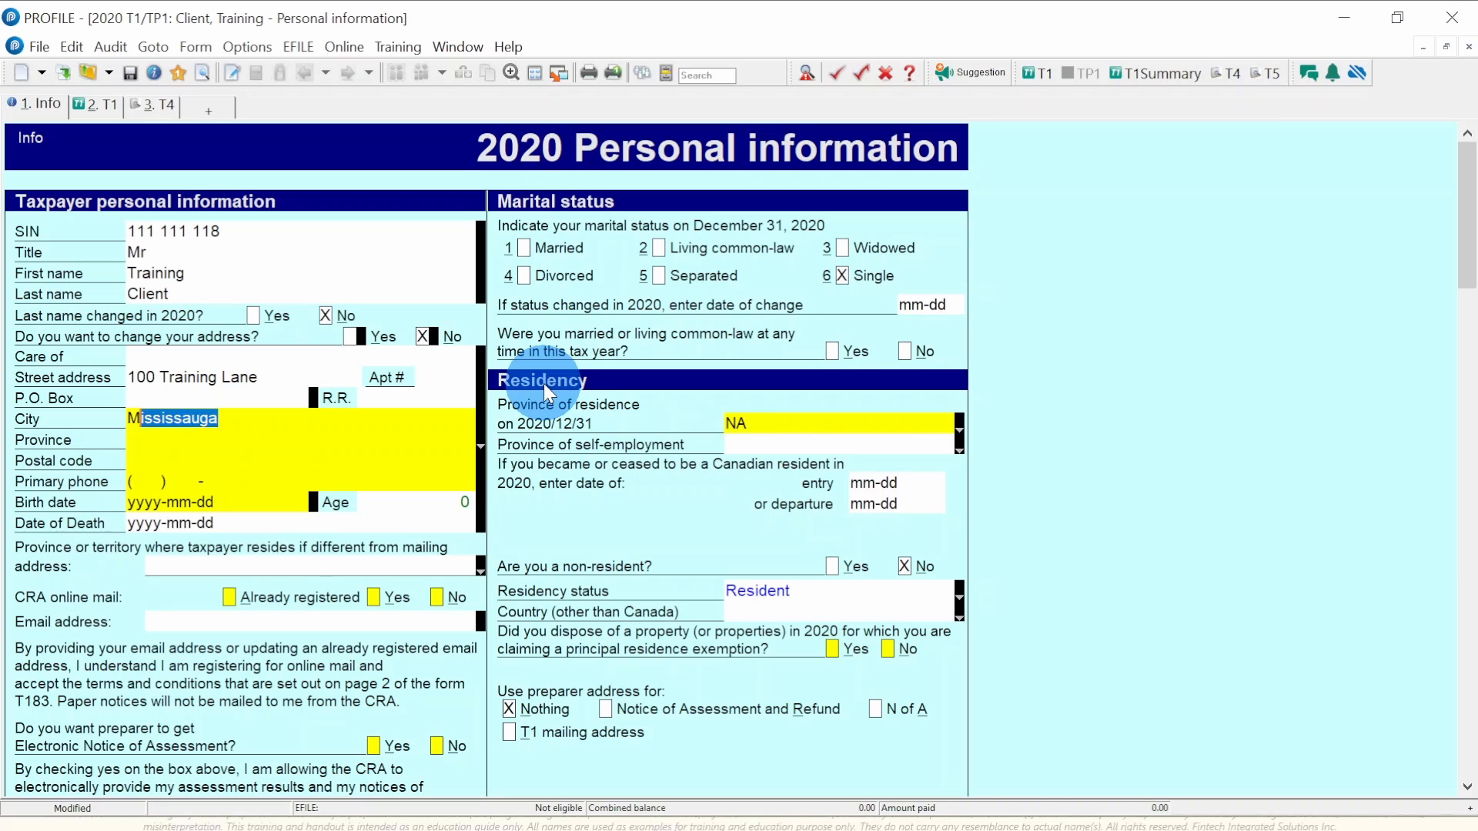
{"action": "key", "text": "Tab"}
{"action": "type", "text": "ON"}
{"action": "key", "text": "Tab"}
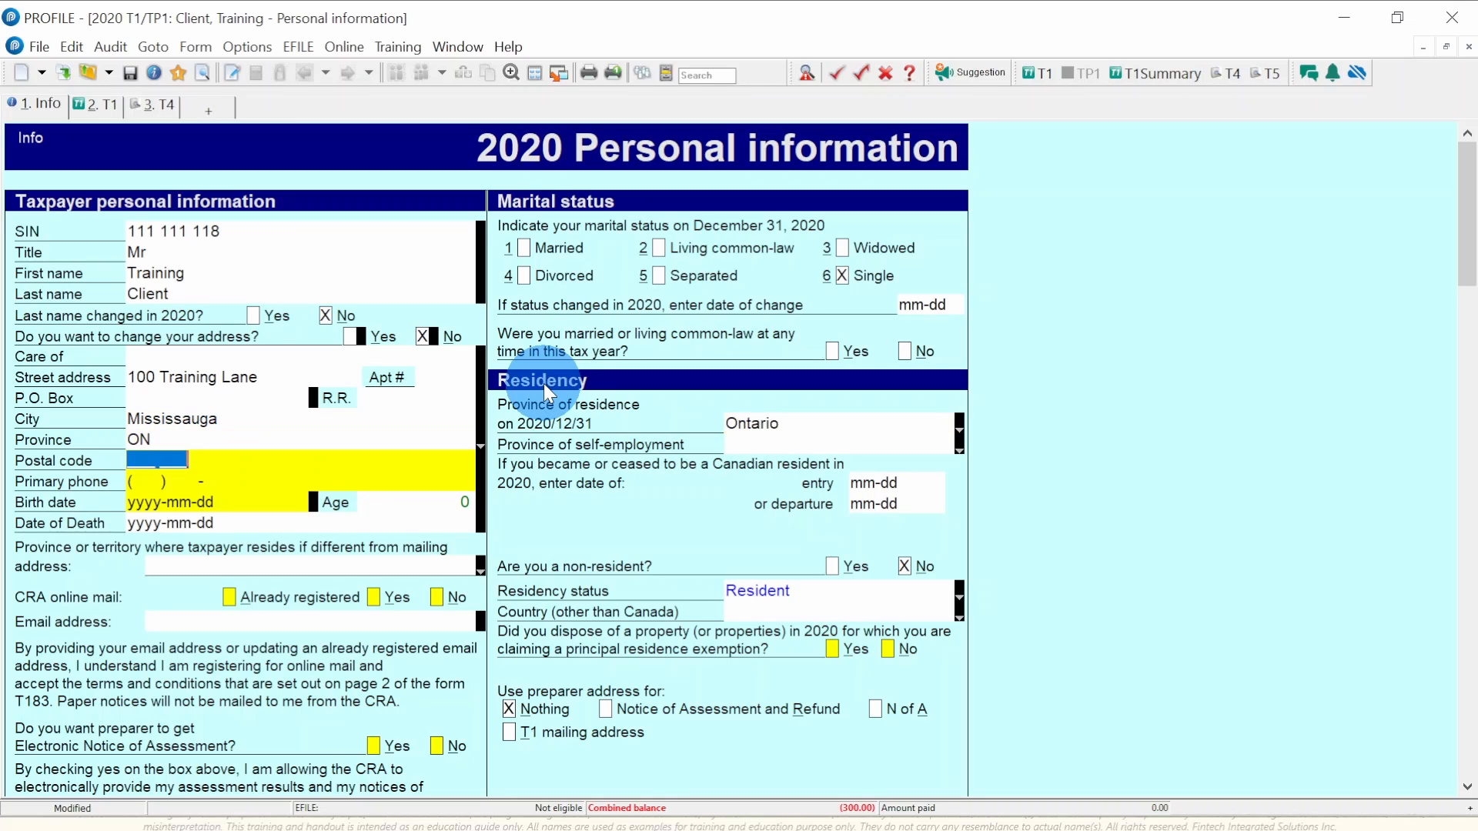
{"action": "type", "text": "L4W 0A7"}
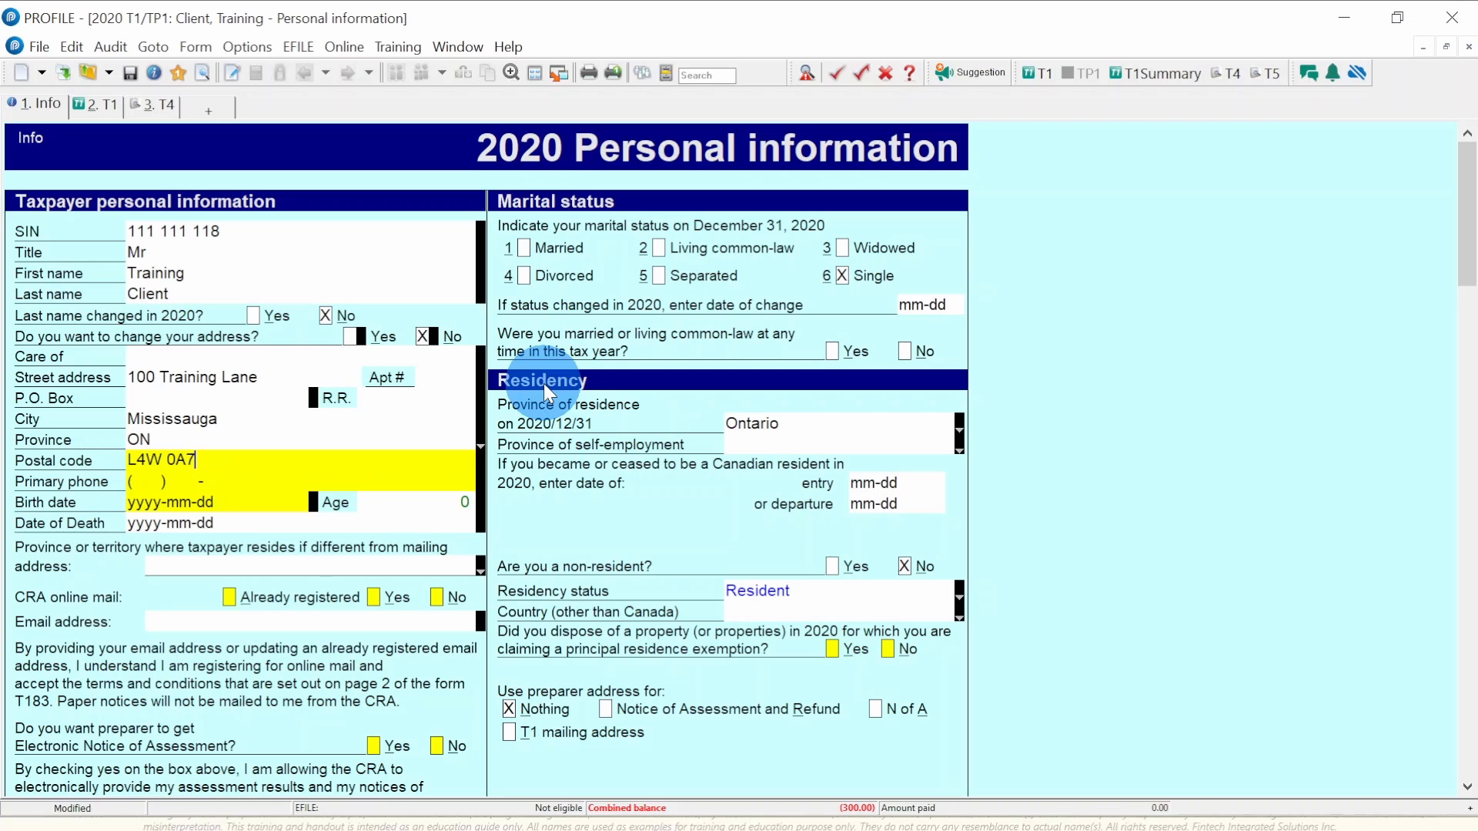
- Add the taxpayer's primary phone number and birth date
{"action": "key", "text": "Tab"}
{"action": "type", "text": "111) 11"}
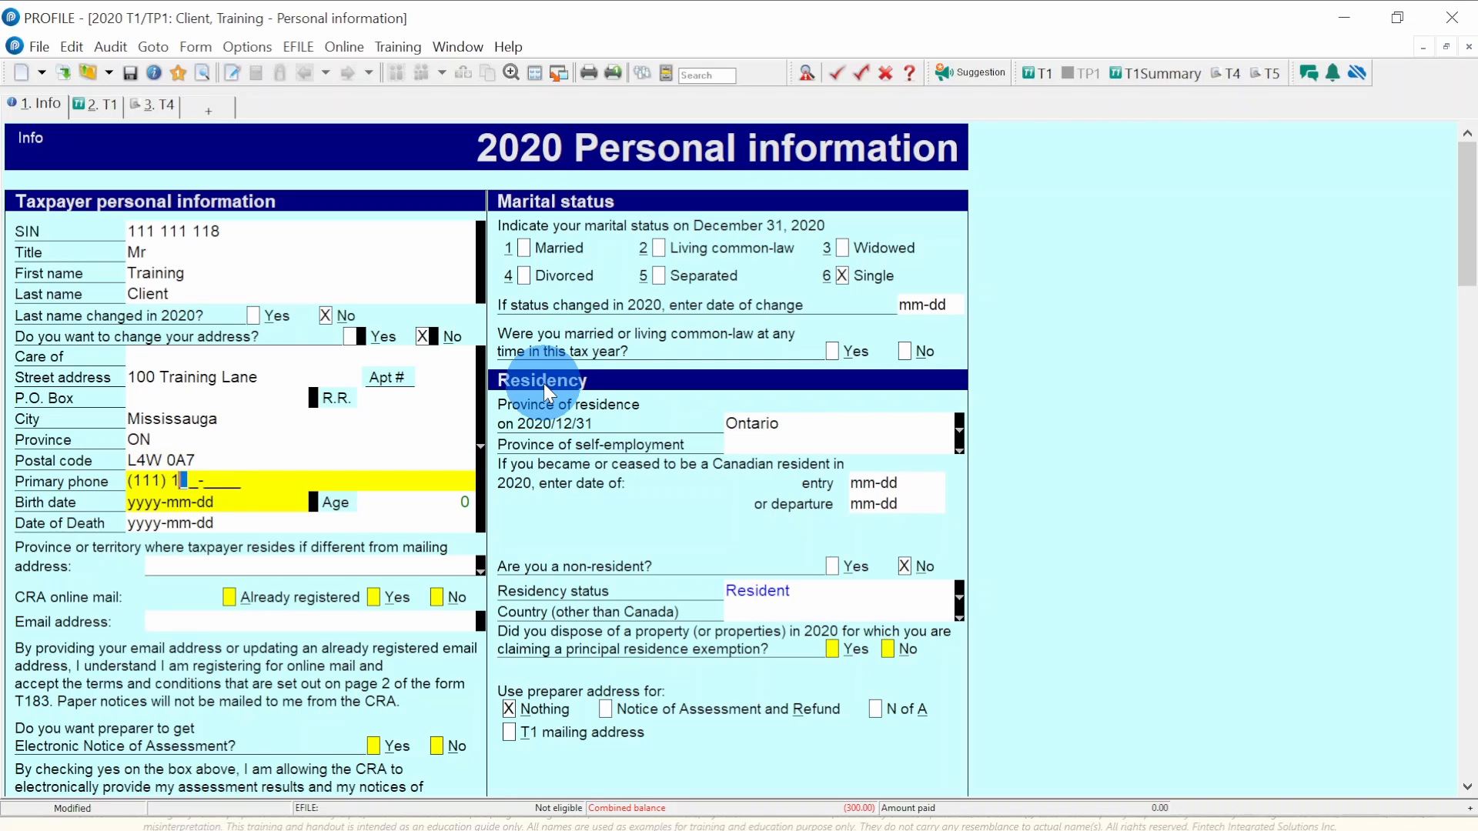
{"action": "type", "text": "1-1121"}
{"action": "key", "text": "Tab"}
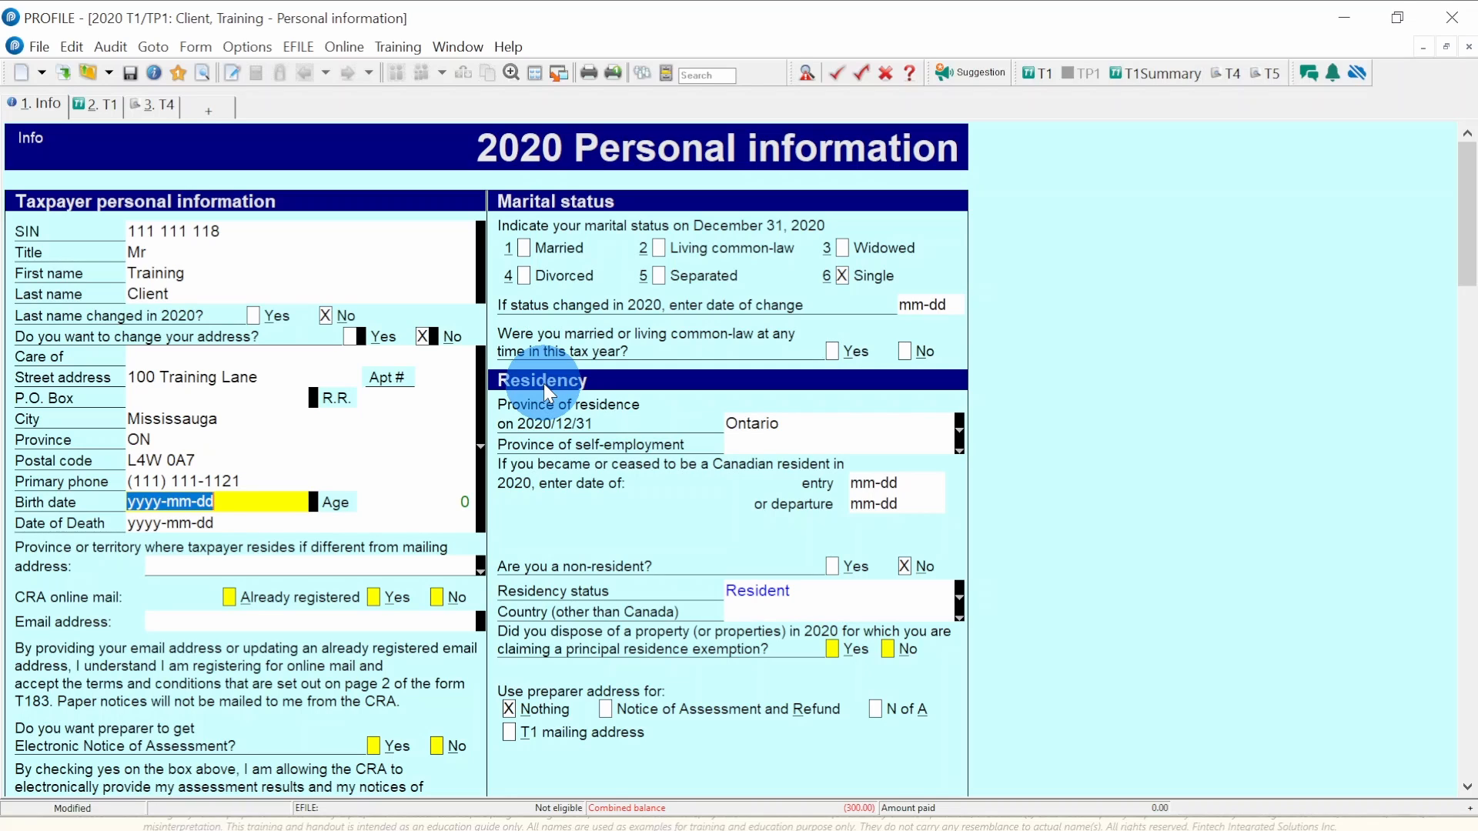
{"action": "type", "text": "1980-"}
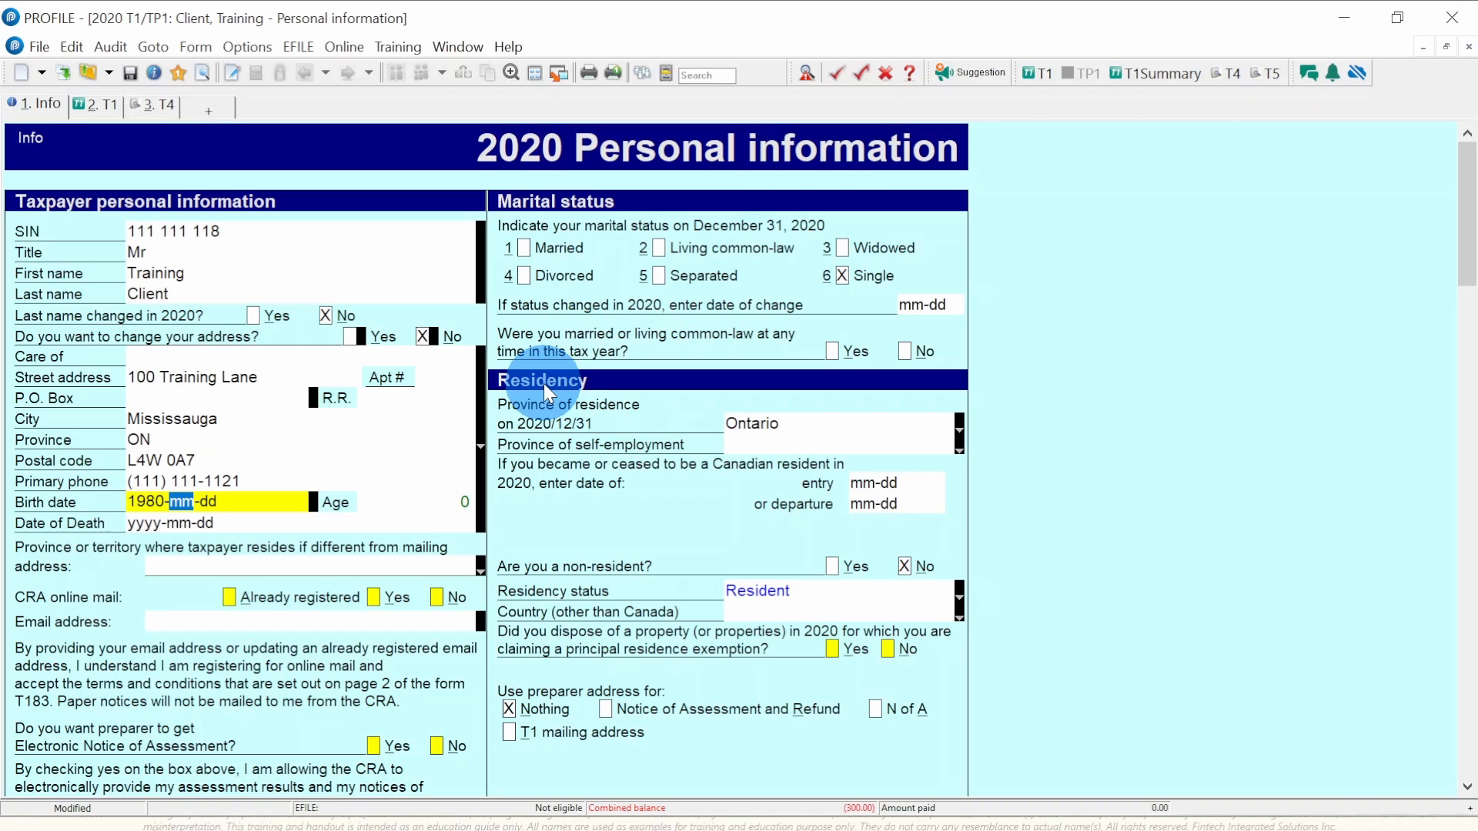
{"action": "type", "text": "04-18"}
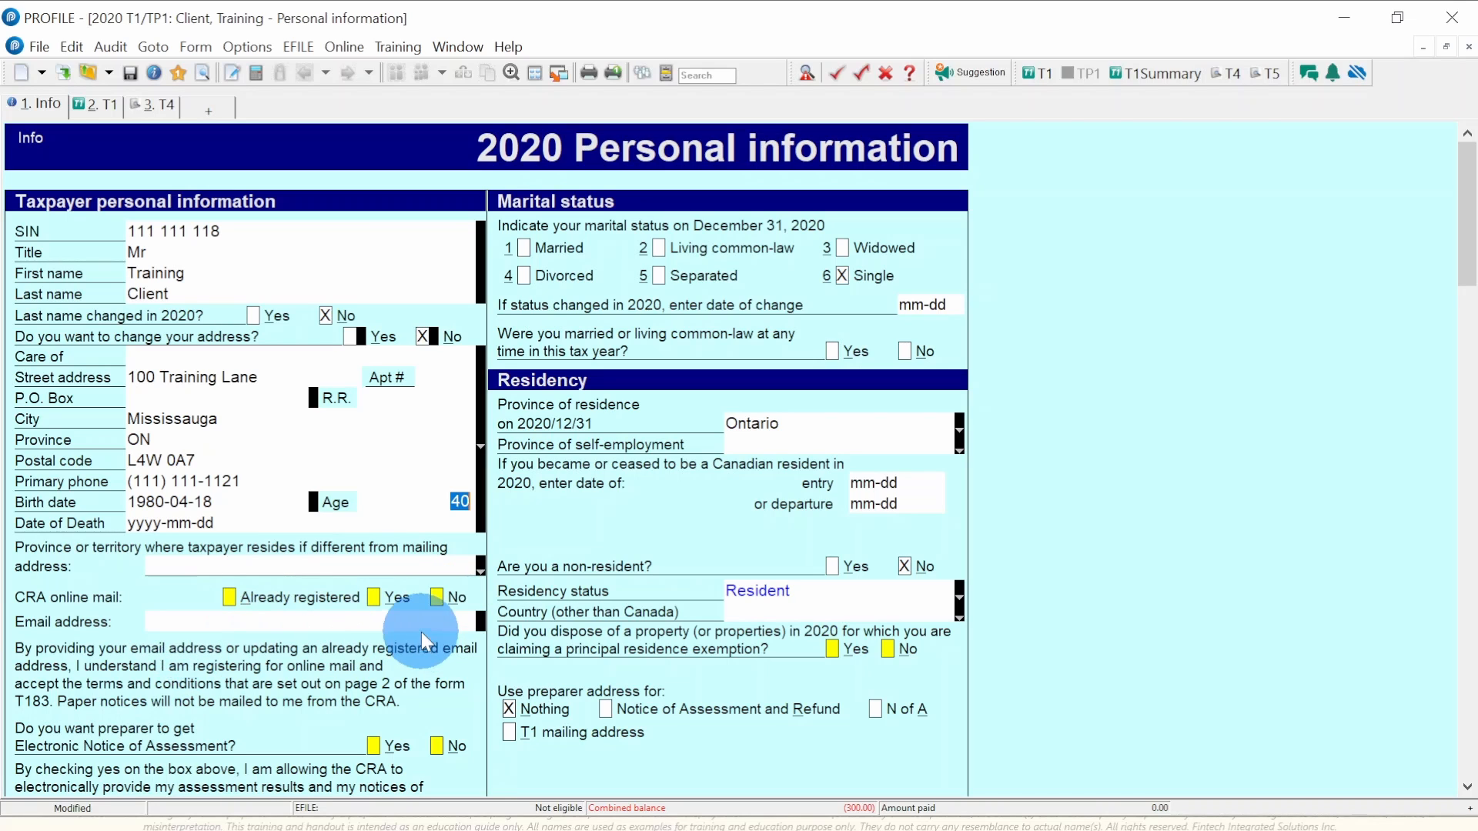
- Mark the taxpayer as already registered for CRA online mail and request the electronic Notice of Assessment
{"action": "left_click", "coordinate": [229, 599]}
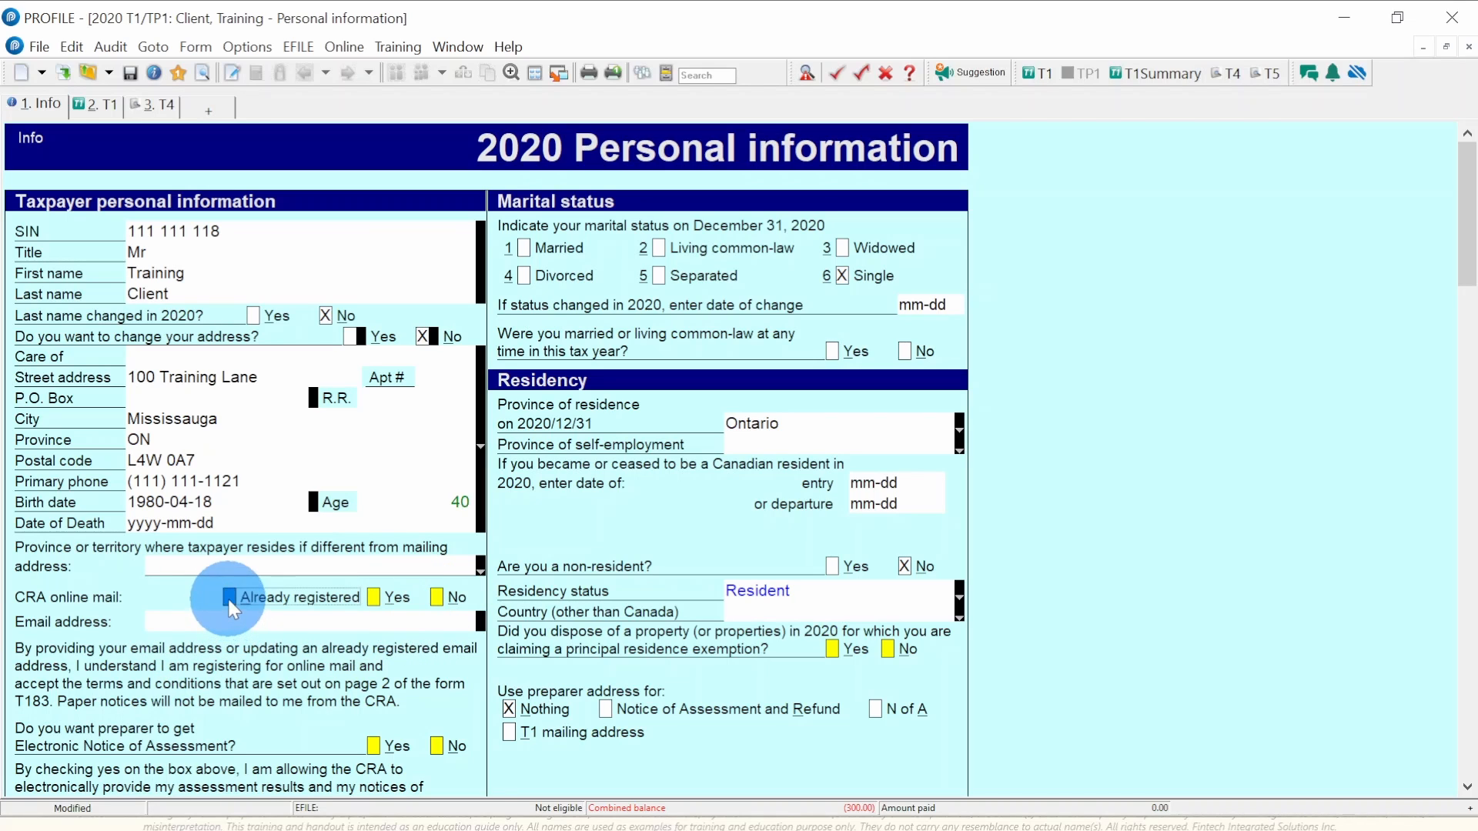
{"action": "scroll", "coordinate": [317, 602], "scroll_direction": "down", "scroll_amount": 1}
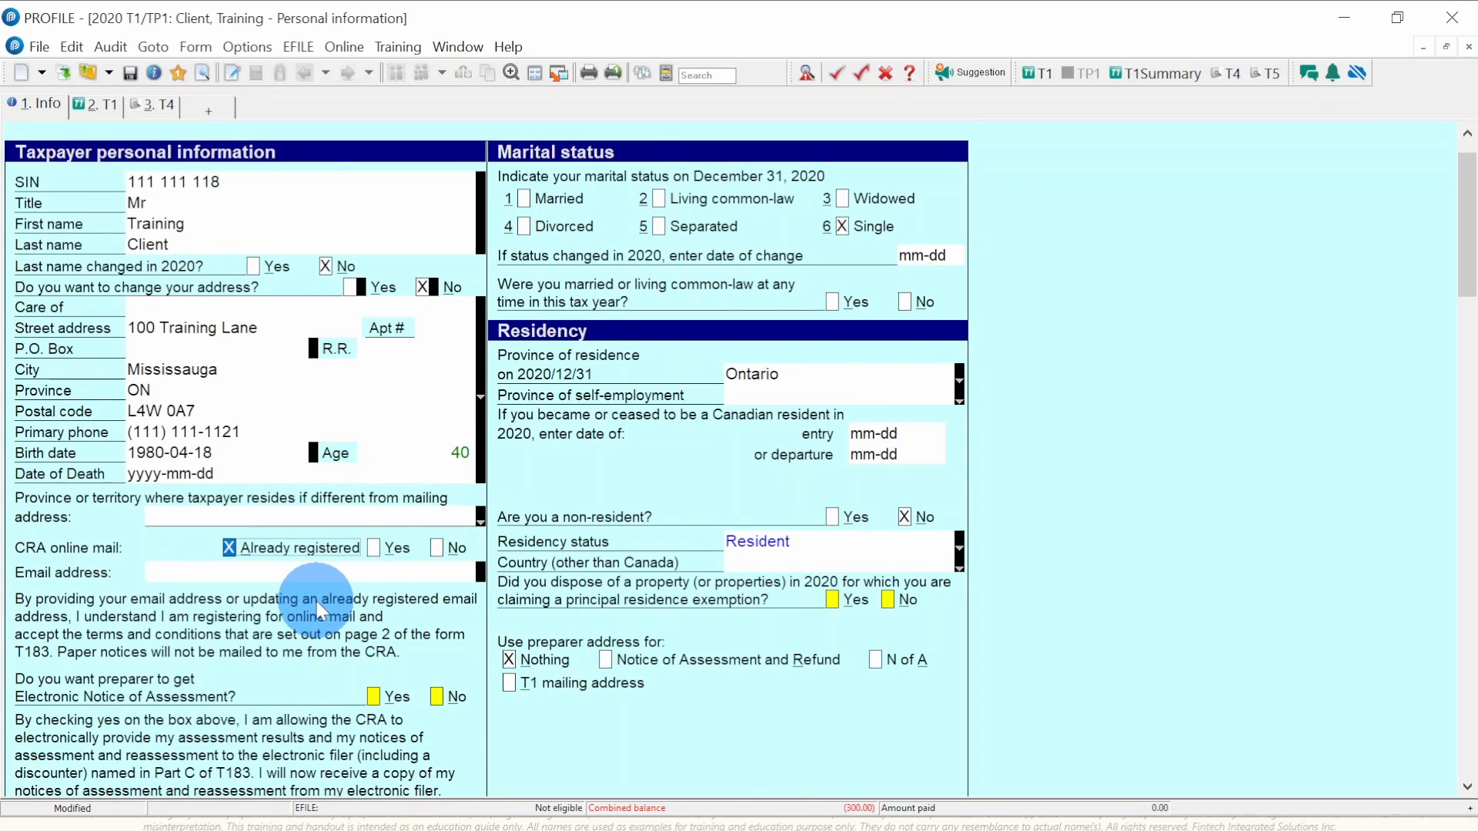
{"action": "scroll", "coordinate": [316, 602], "scroll_direction": "down", "scroll_amount": 4}
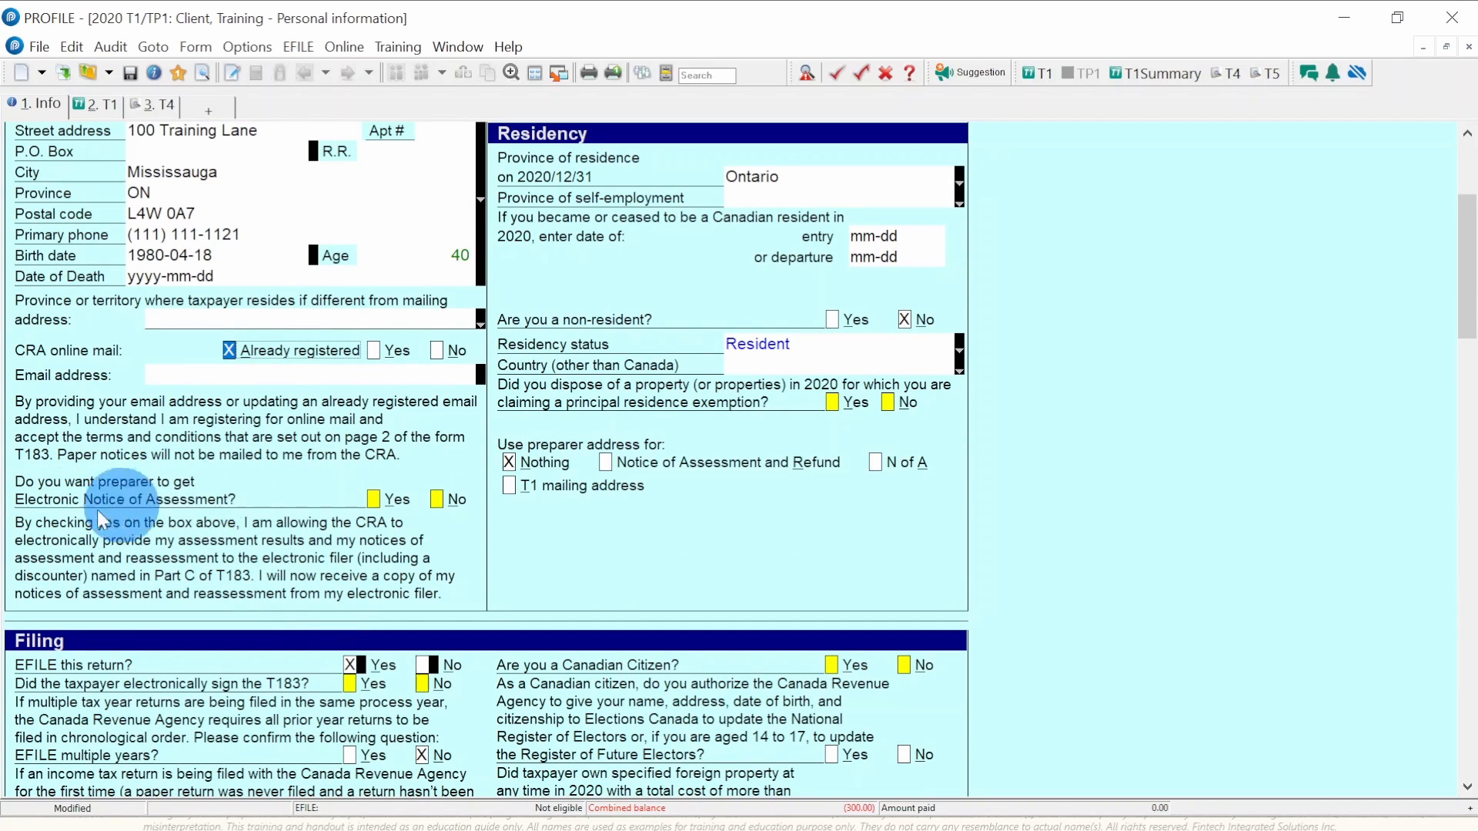
{"action": "left_click", "coordinate": [375, 497]}
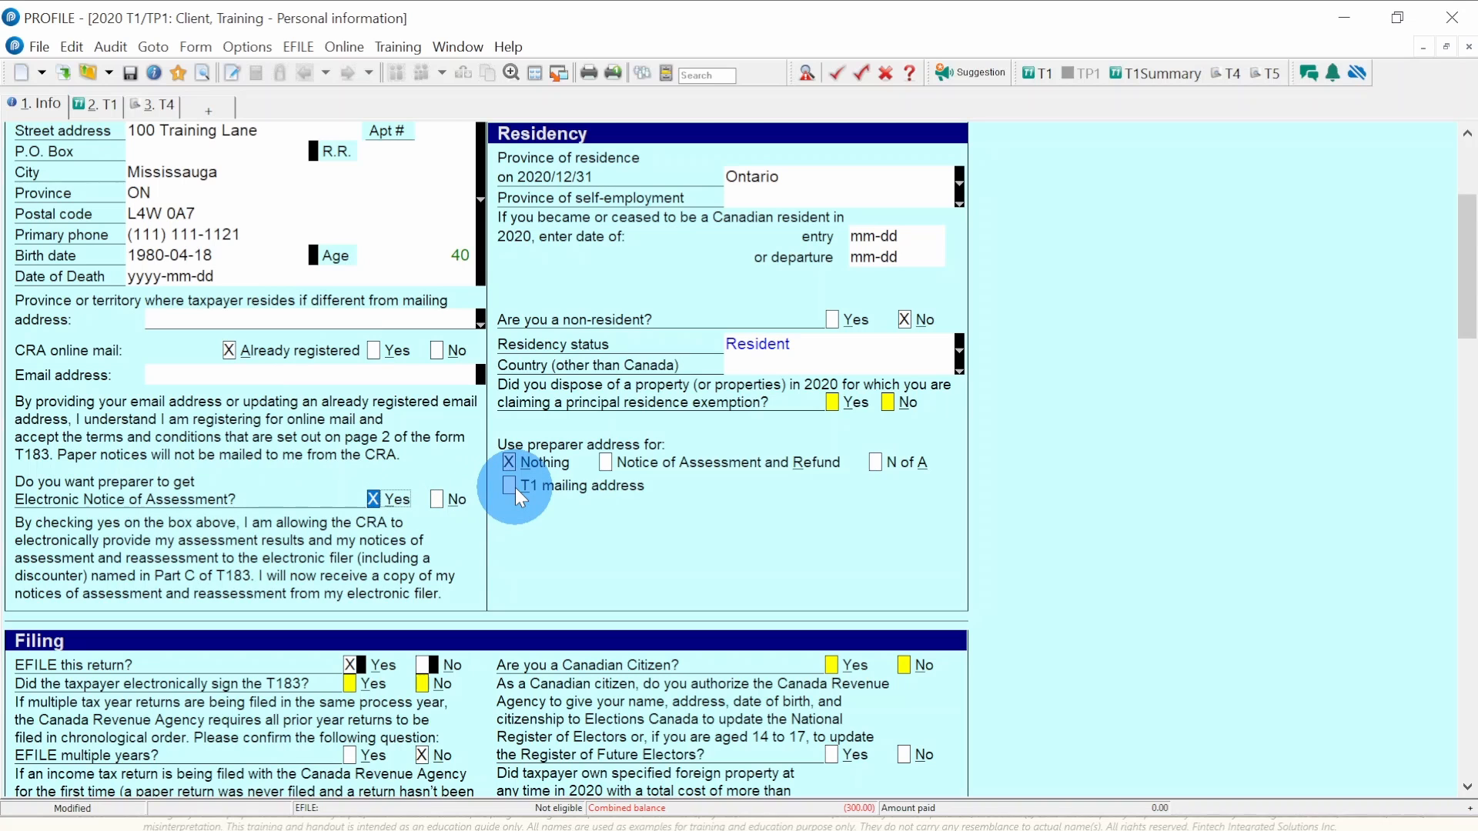
{"action": "scroll", "coordinate": [515, 487], "scroll_direction": "up", "scroll_amount": 5}
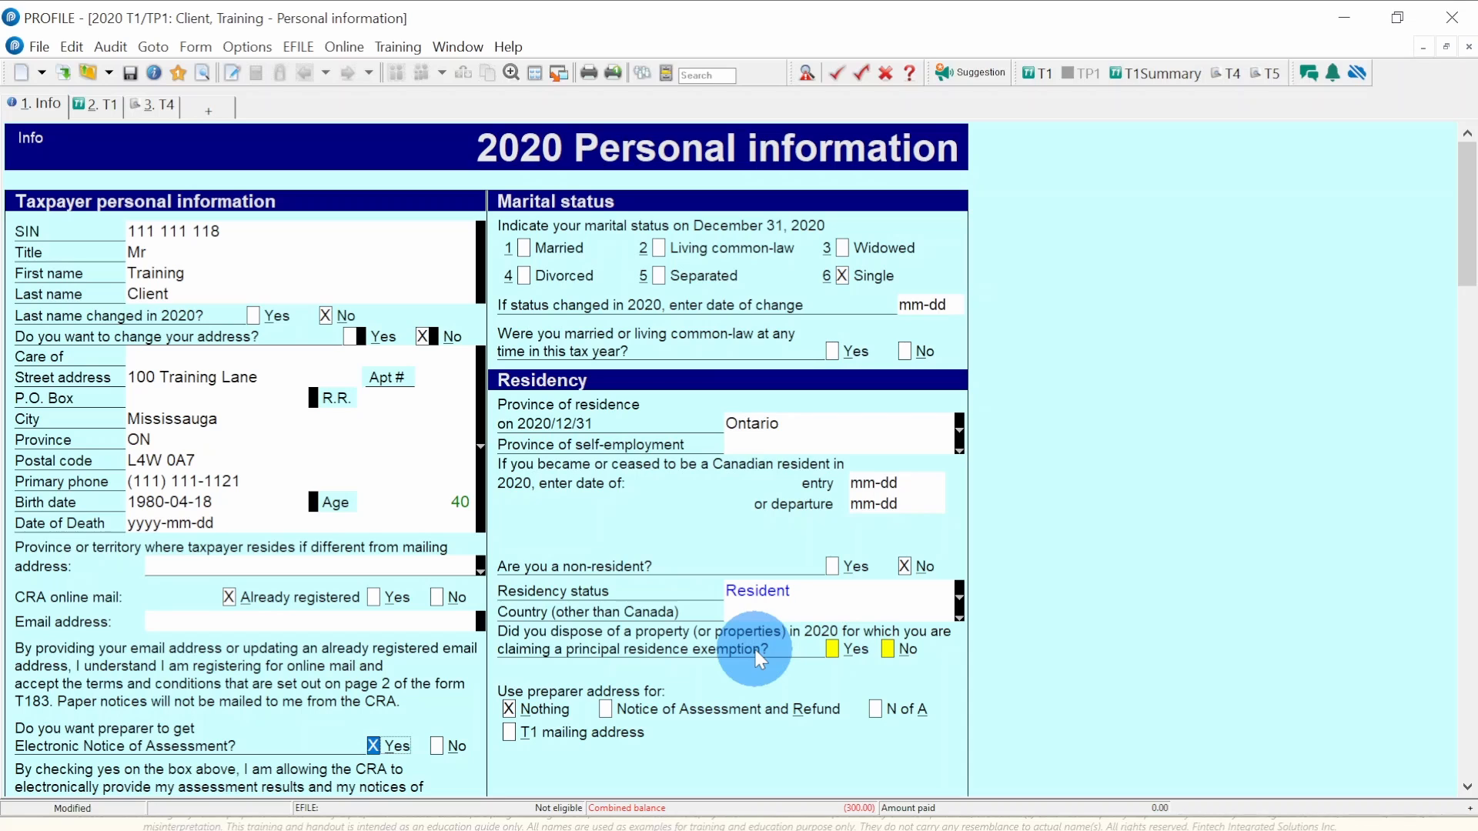
- Answer No to the principal residence exemption question
{"action": "left_click", "coordinate": [889, 647]}
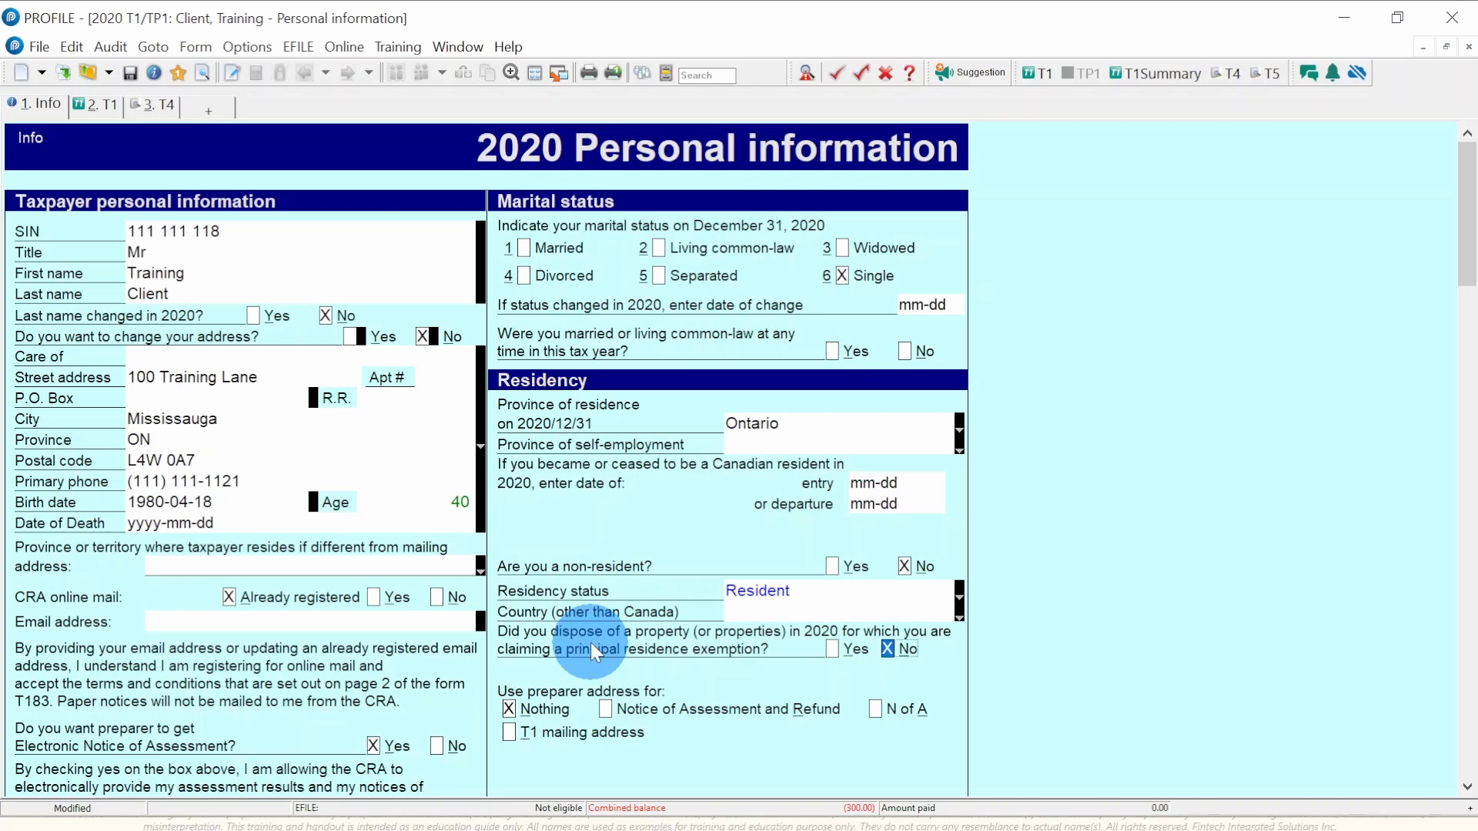
{"action": "scroll", "coordinate": [1017, 659], "scroll_direction": "down", "scroll_amount": 1}
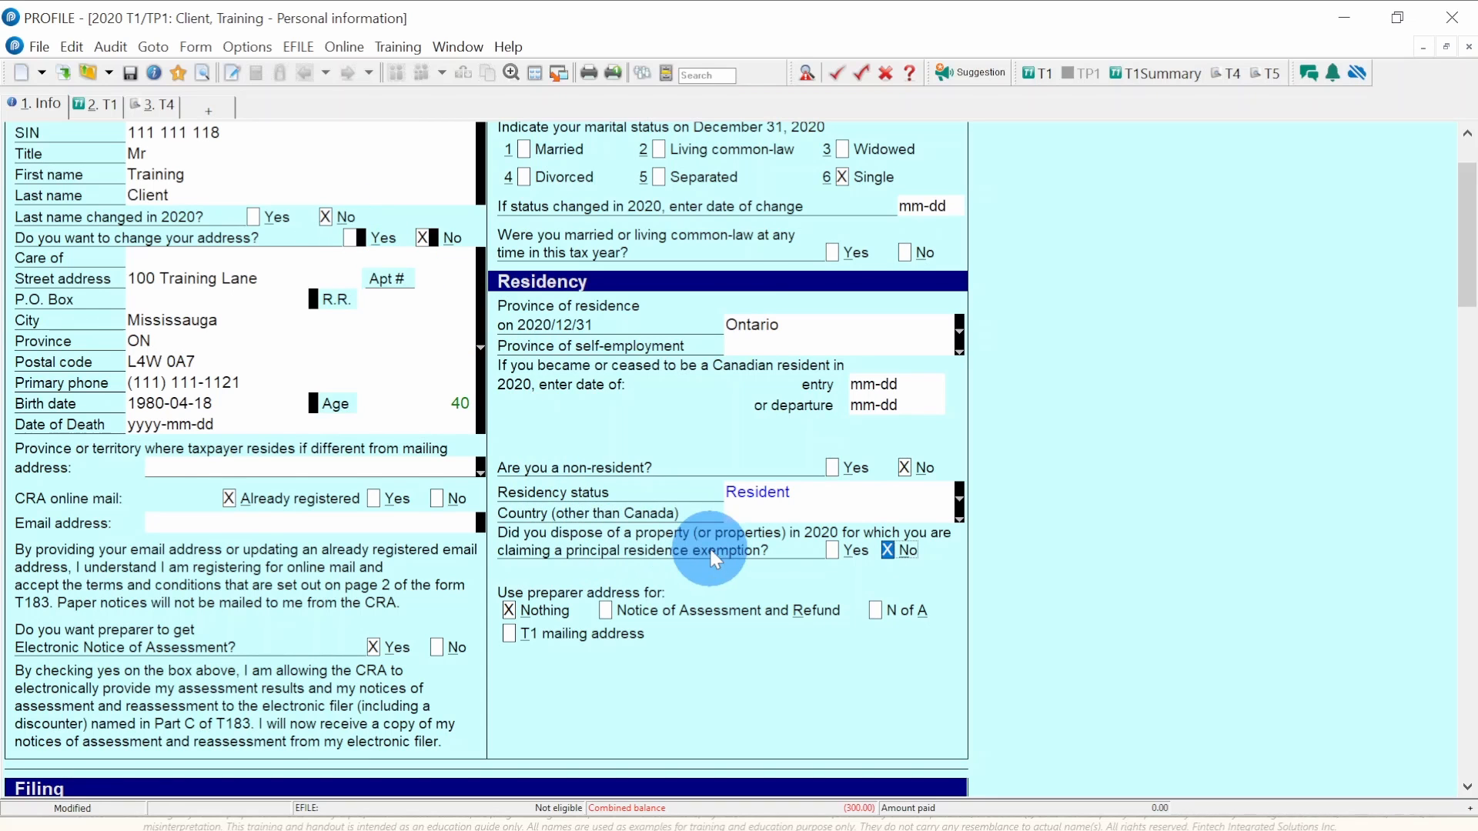
{"action": "scroll", "coordinate": [1000, 579], "scroll_direction": "down", "scroll_amount": 1}
{"action": "scroll", "coordinate": [1000, 578], "scroll_direction": "down", "scroll_amount": 8}
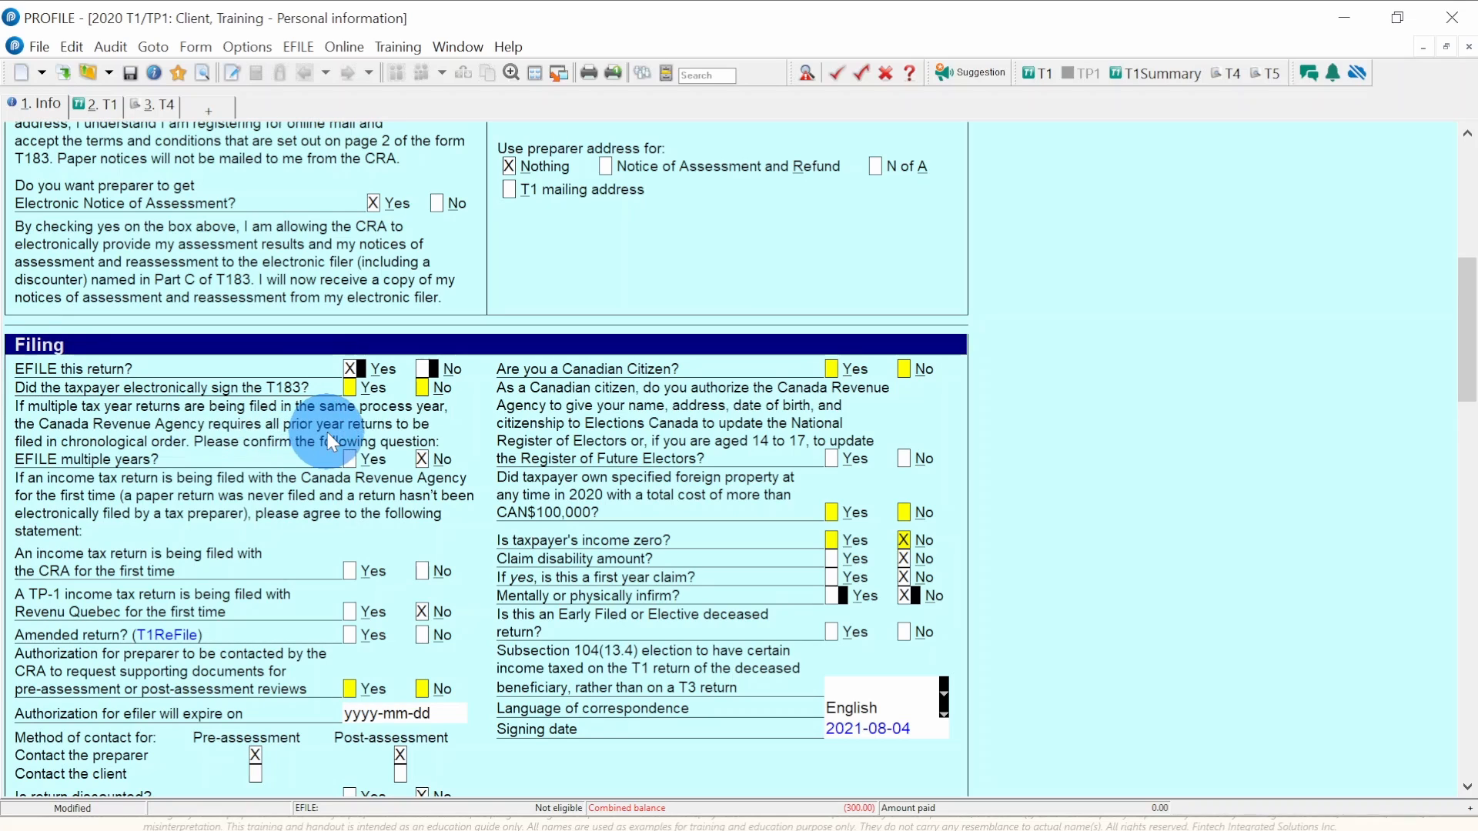
- Confirm the T183 was e-signed, Canadian citizenship Yes and Elections Canada consent Yes
{"action": "left_click", "coordinate": [354, 391]}
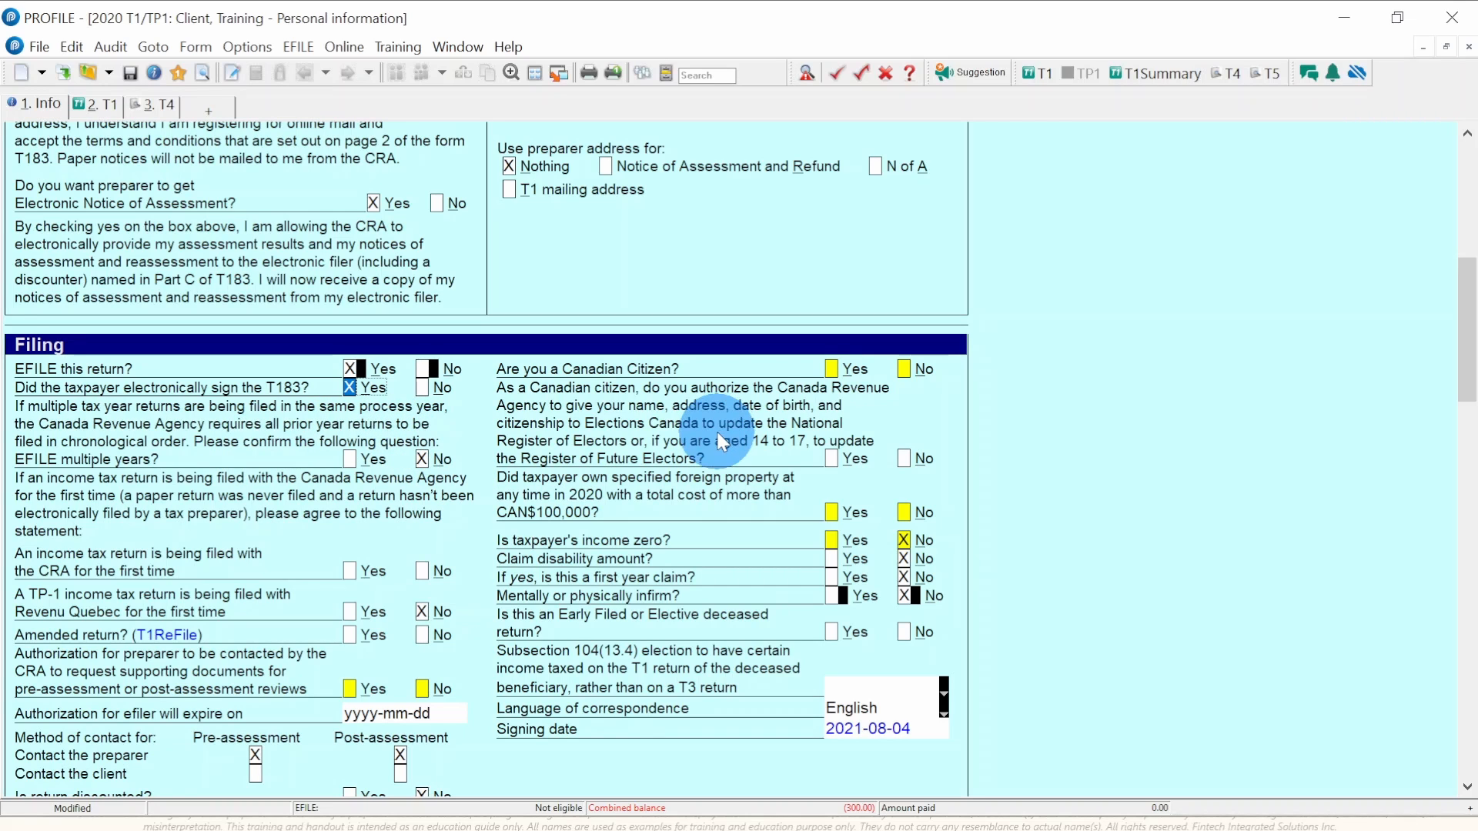
{"action": "left_click", "coordinate": [833, 372]}
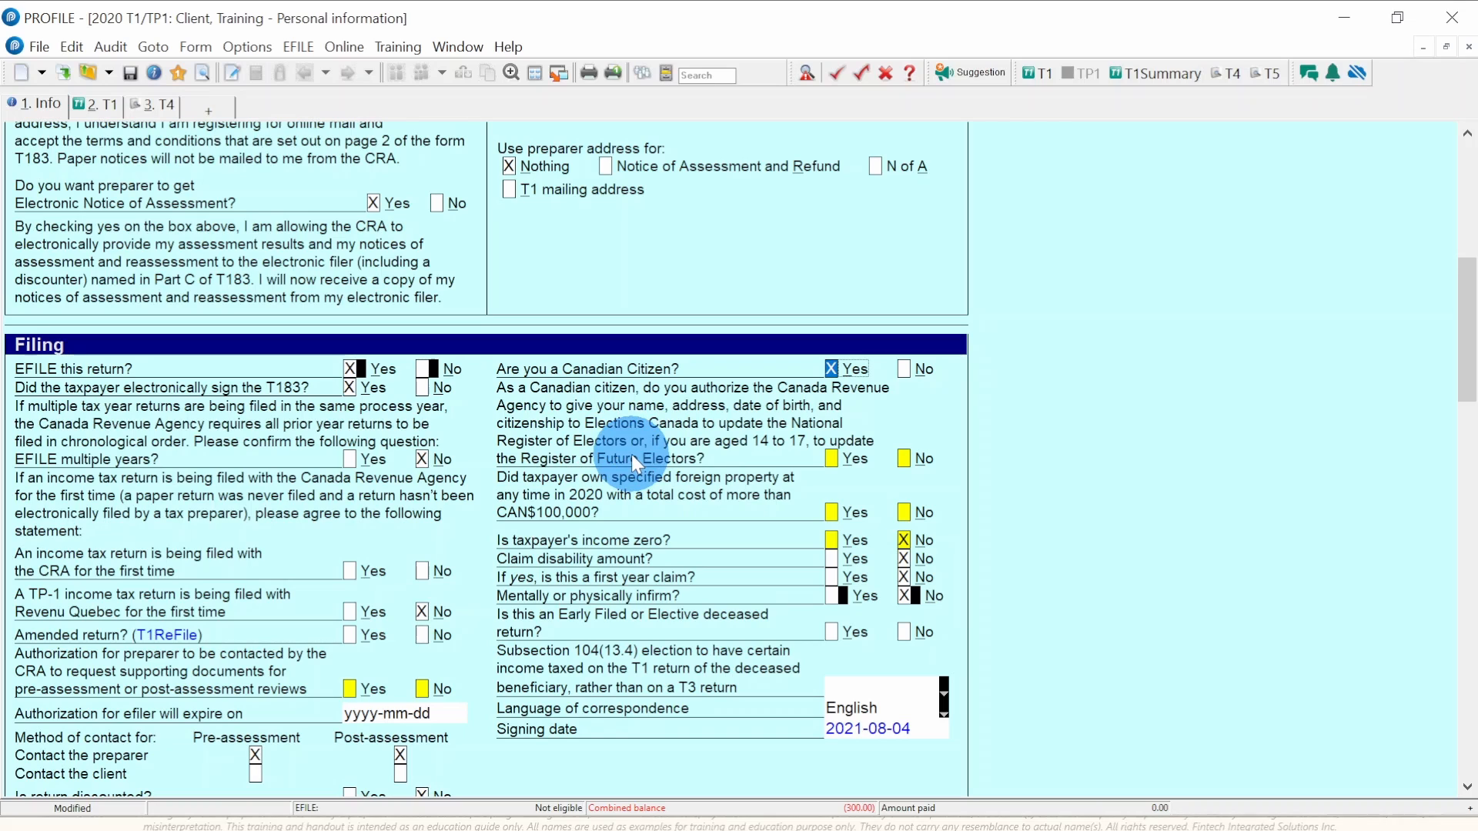
{"action": "left_click", "coordinate": [831, 459]}
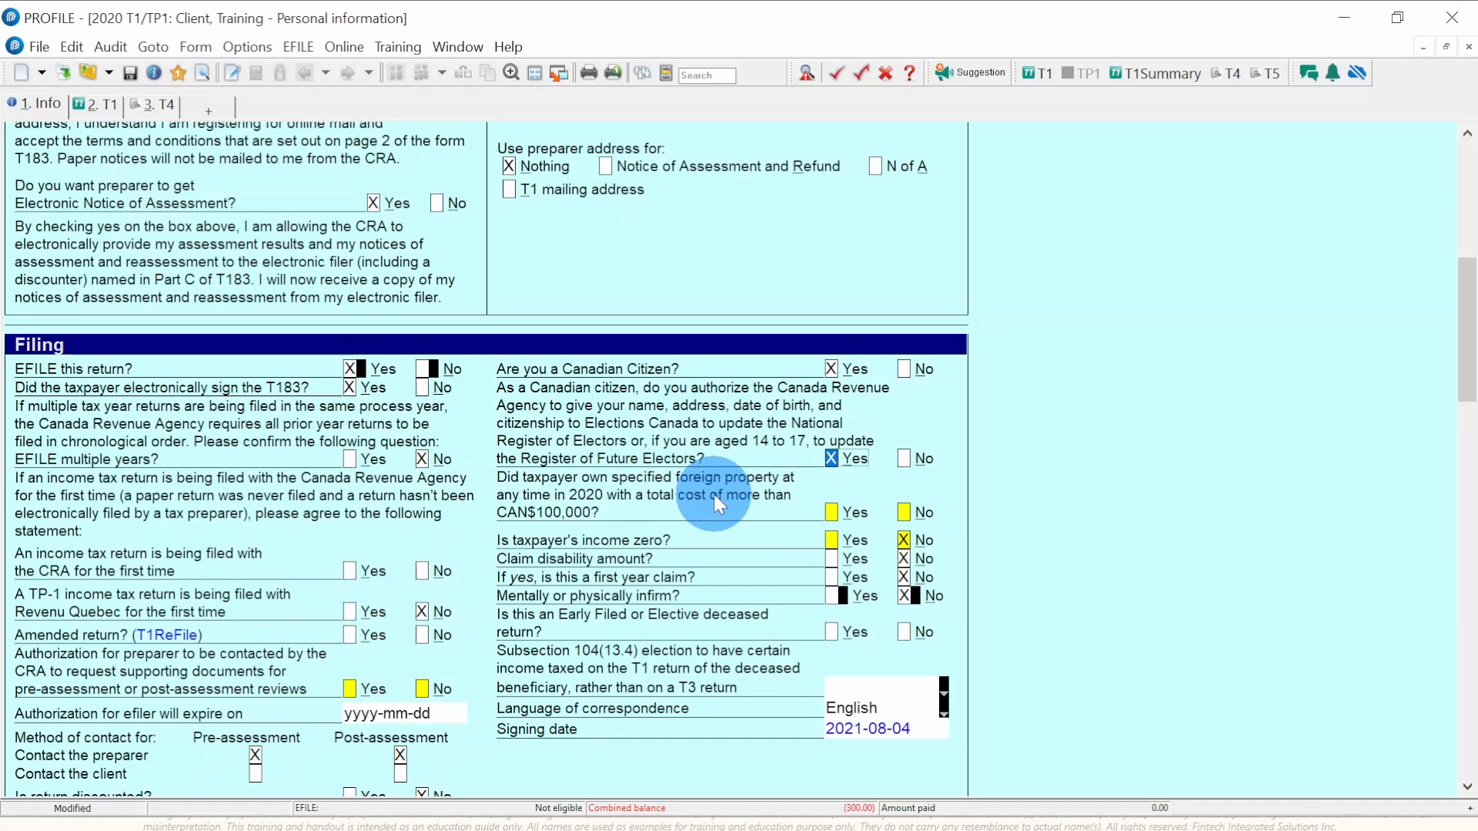
- Answer No to owning specified foreign property over CAN$100,000
{"action": "mouse_move", "coordinate": [839, 513]}
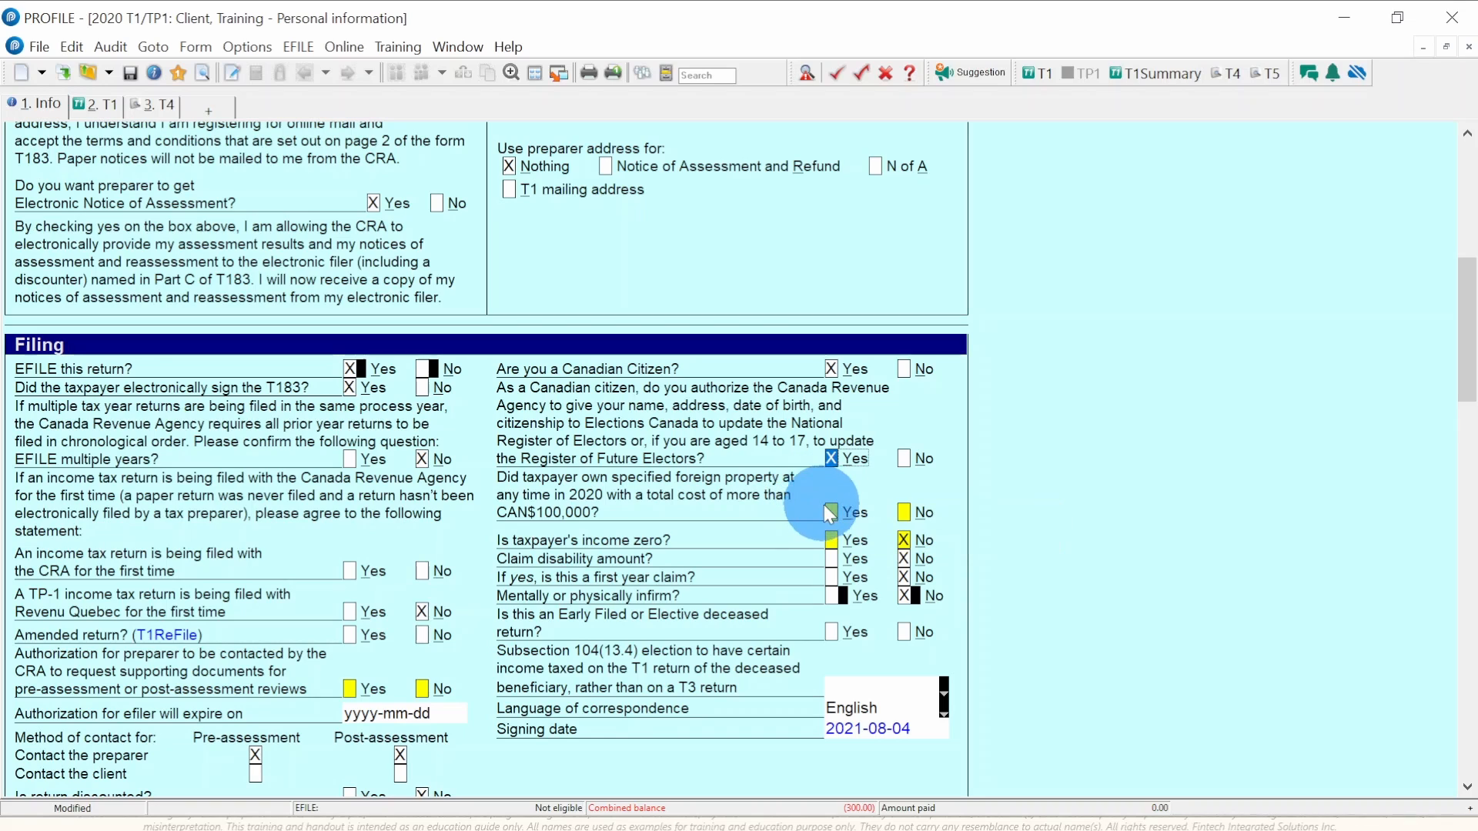
{"action": "left_click", "coordinate": [904, 513]}
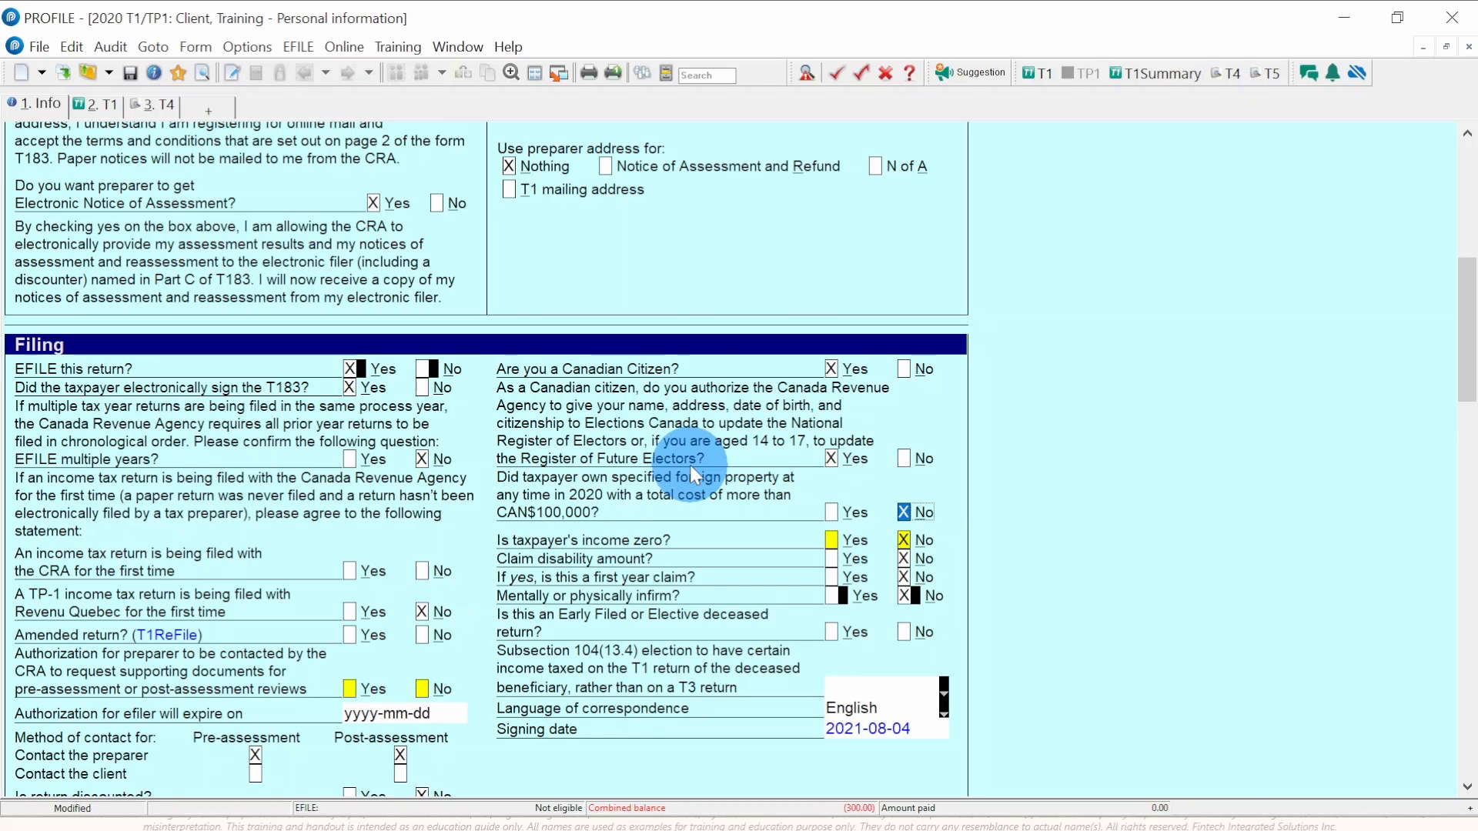
{"action": "scroll", "coordinate": [689, 465], "scroll_direction": "down", "scroll_amount": 2}
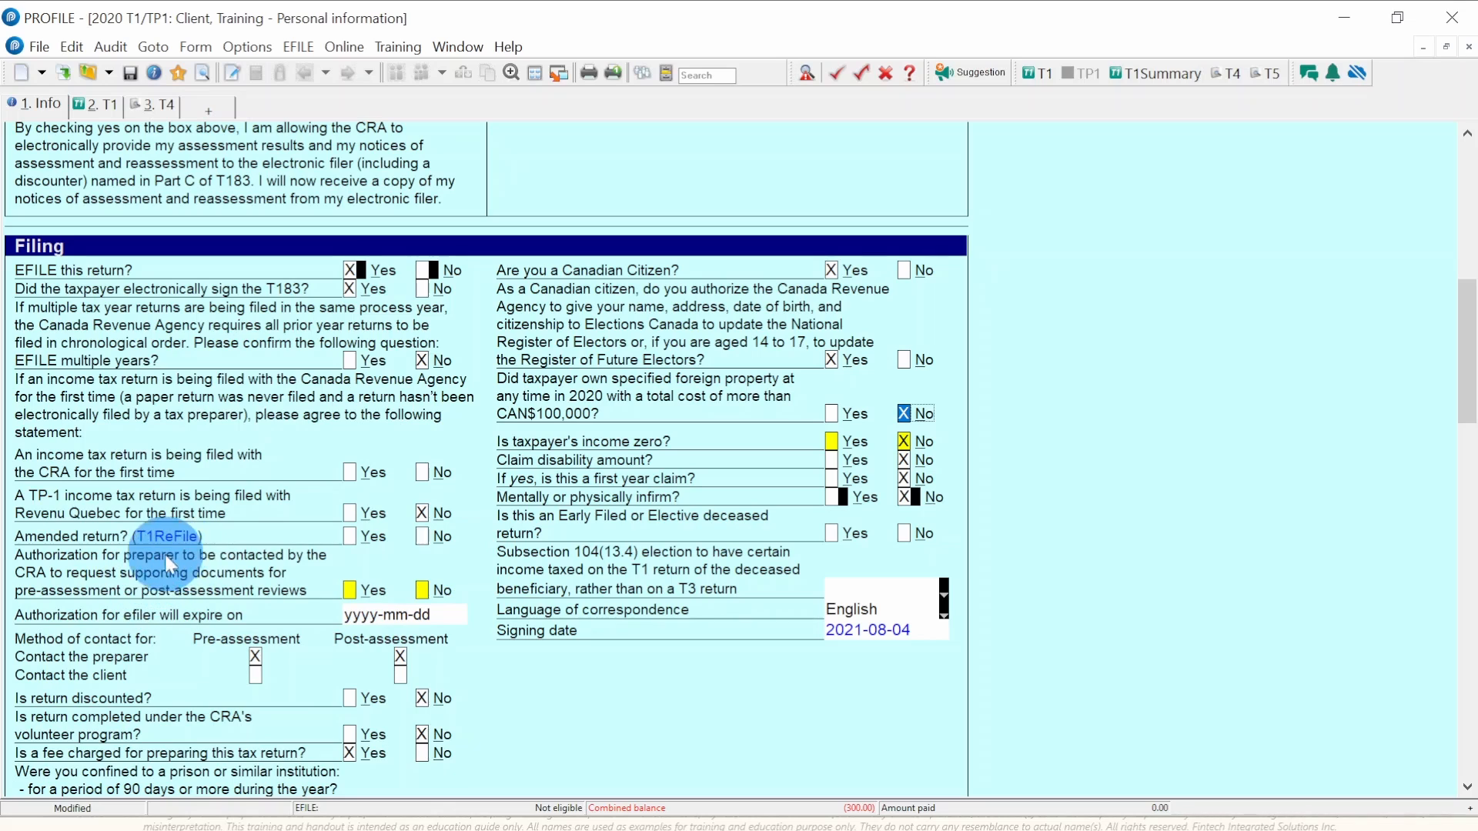
- Authorize CRA to contact the preparer, with the preparer as both pre- and post-assessment contact
{"action": "left_click", "coordinate": [420, 590]}
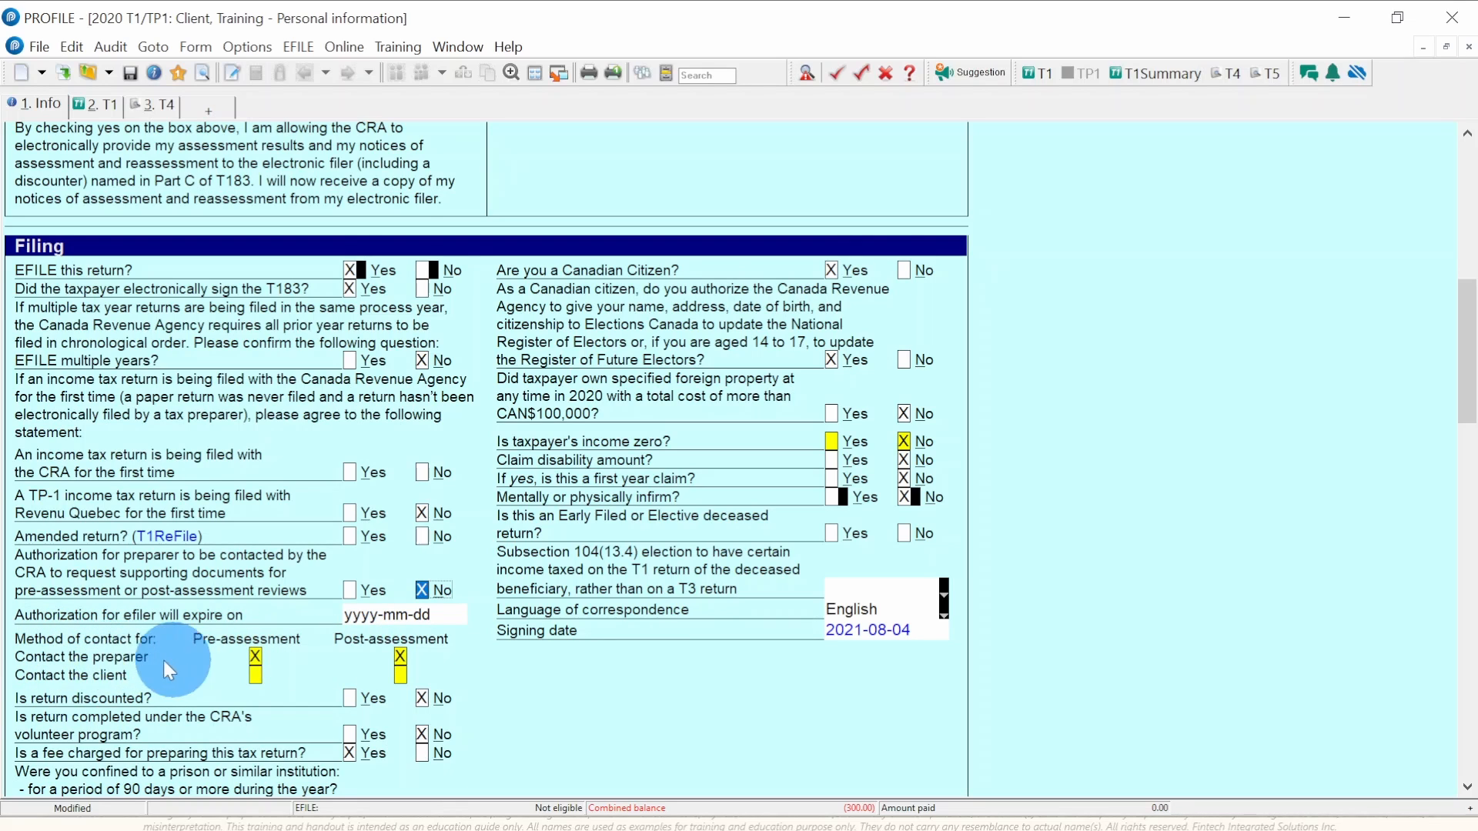
{"action": "left_click", "coordinate": [256, 673]}
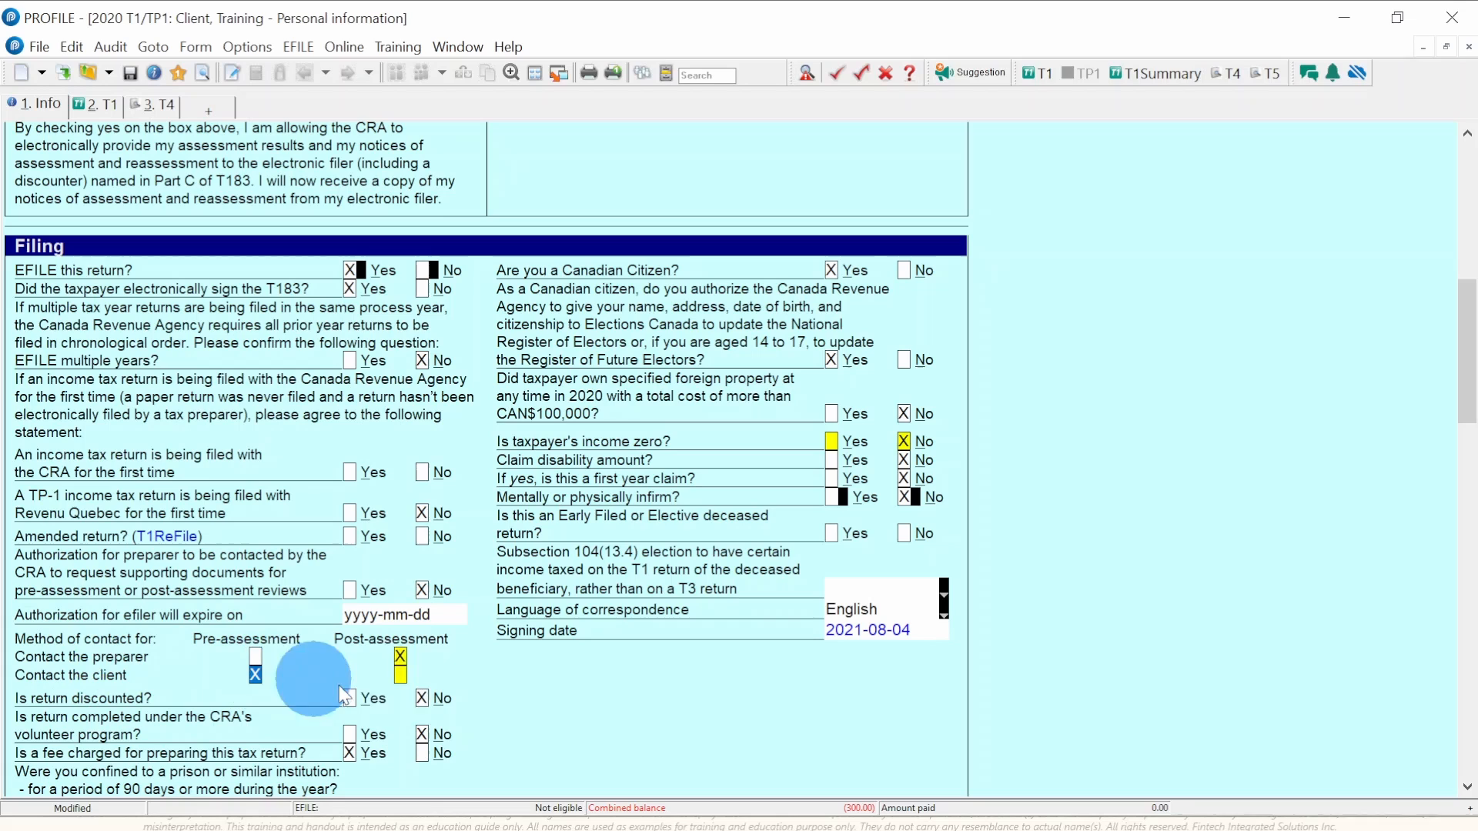
{"action": "left_click", "coordinate": [399, 675]}
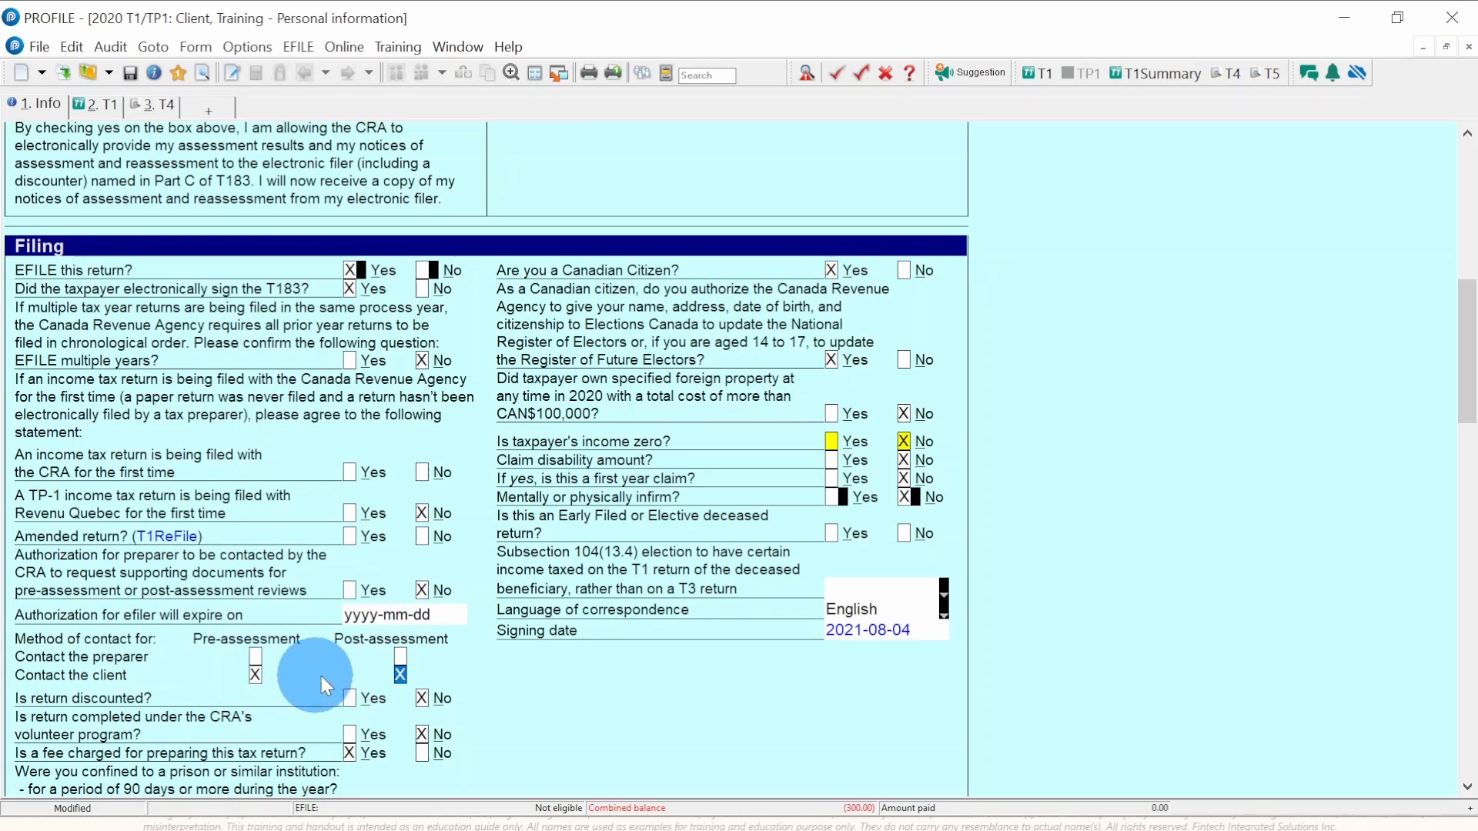
{"action": "left_click", "coordinate": [350, 590]}
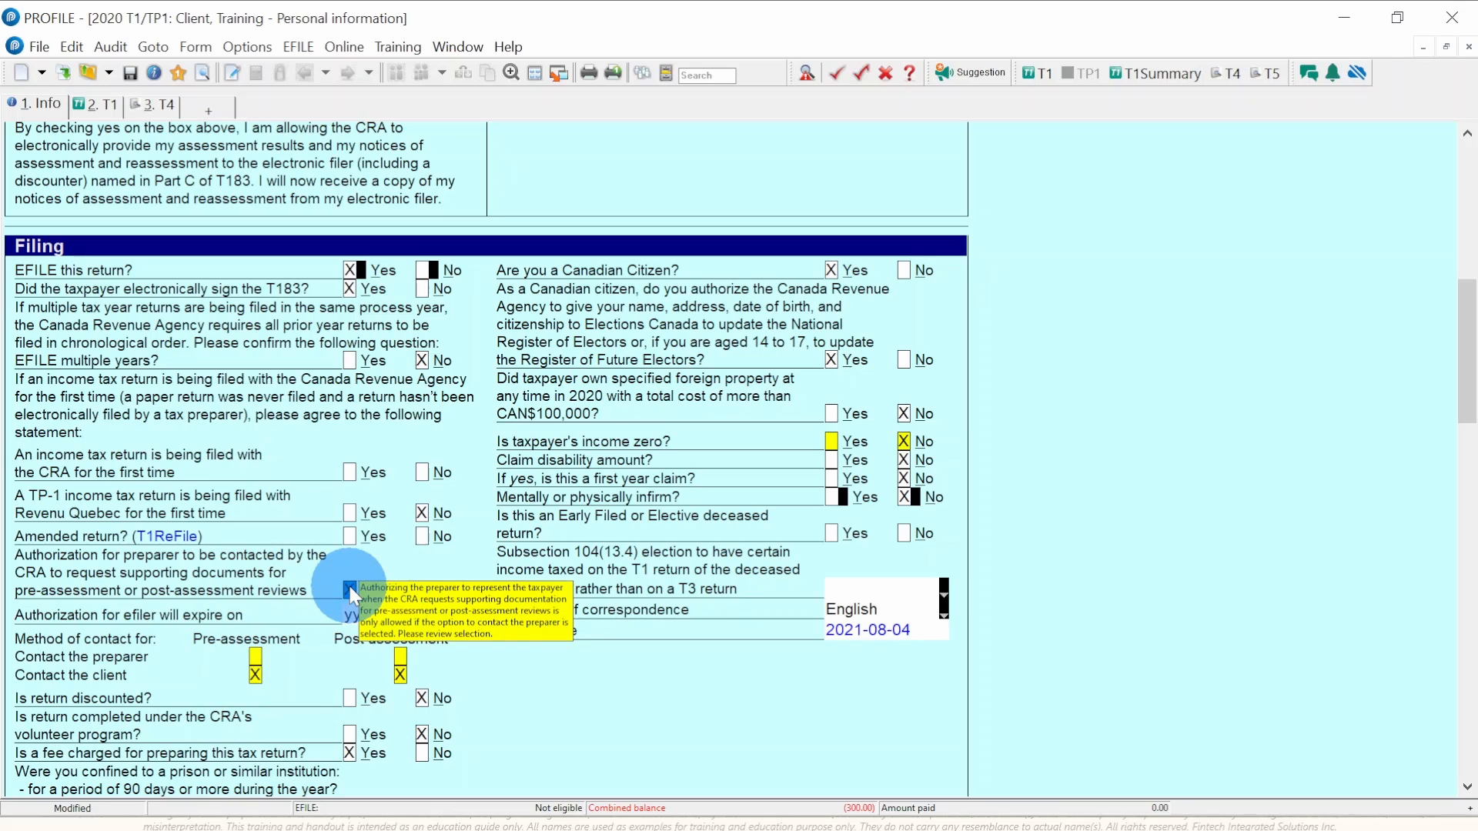
{"action": "left_click", "coordinate": [256, 656]}
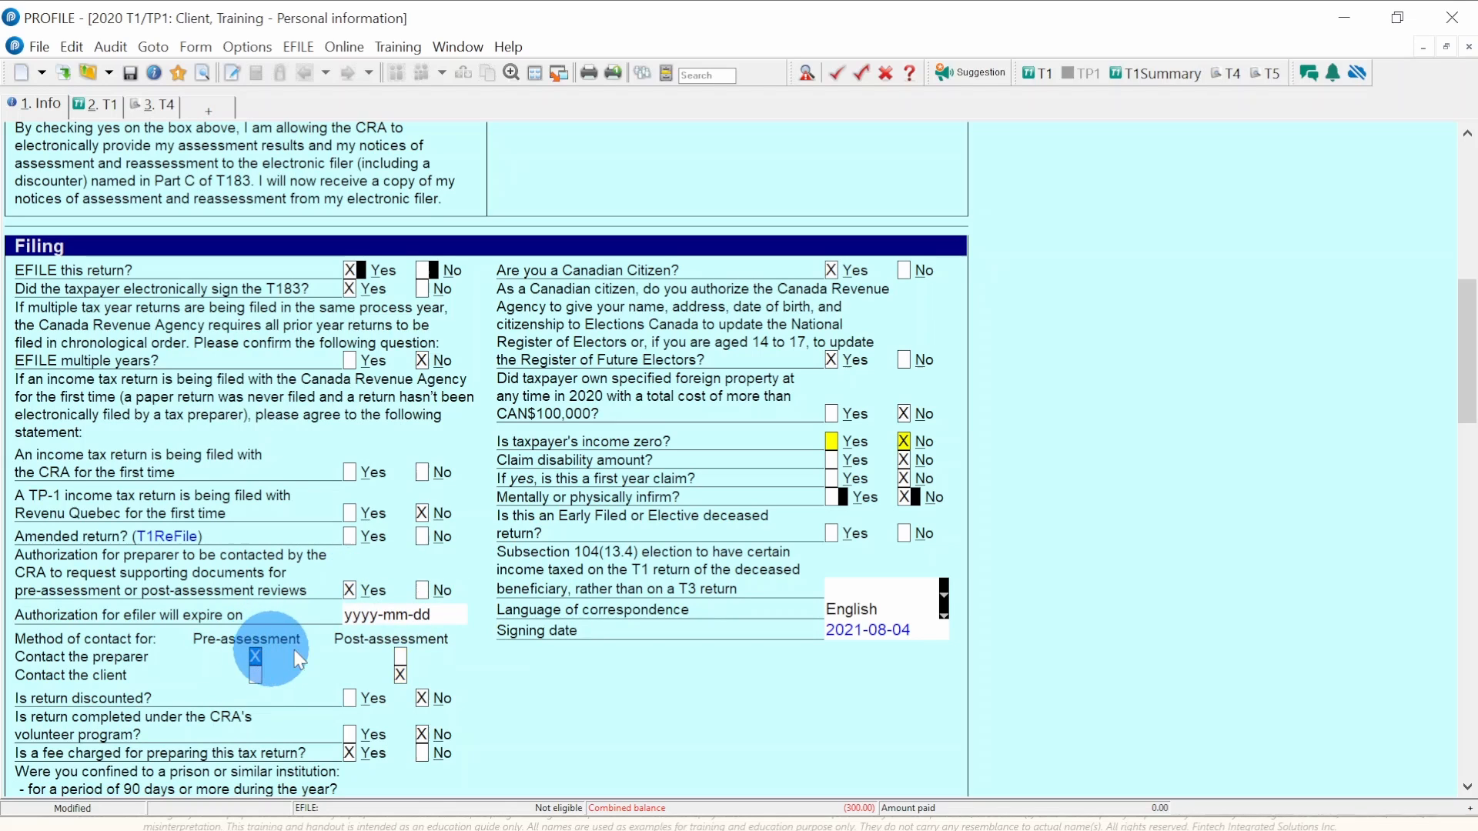
{"action": "left_click", "coordinate": [400, 656]}
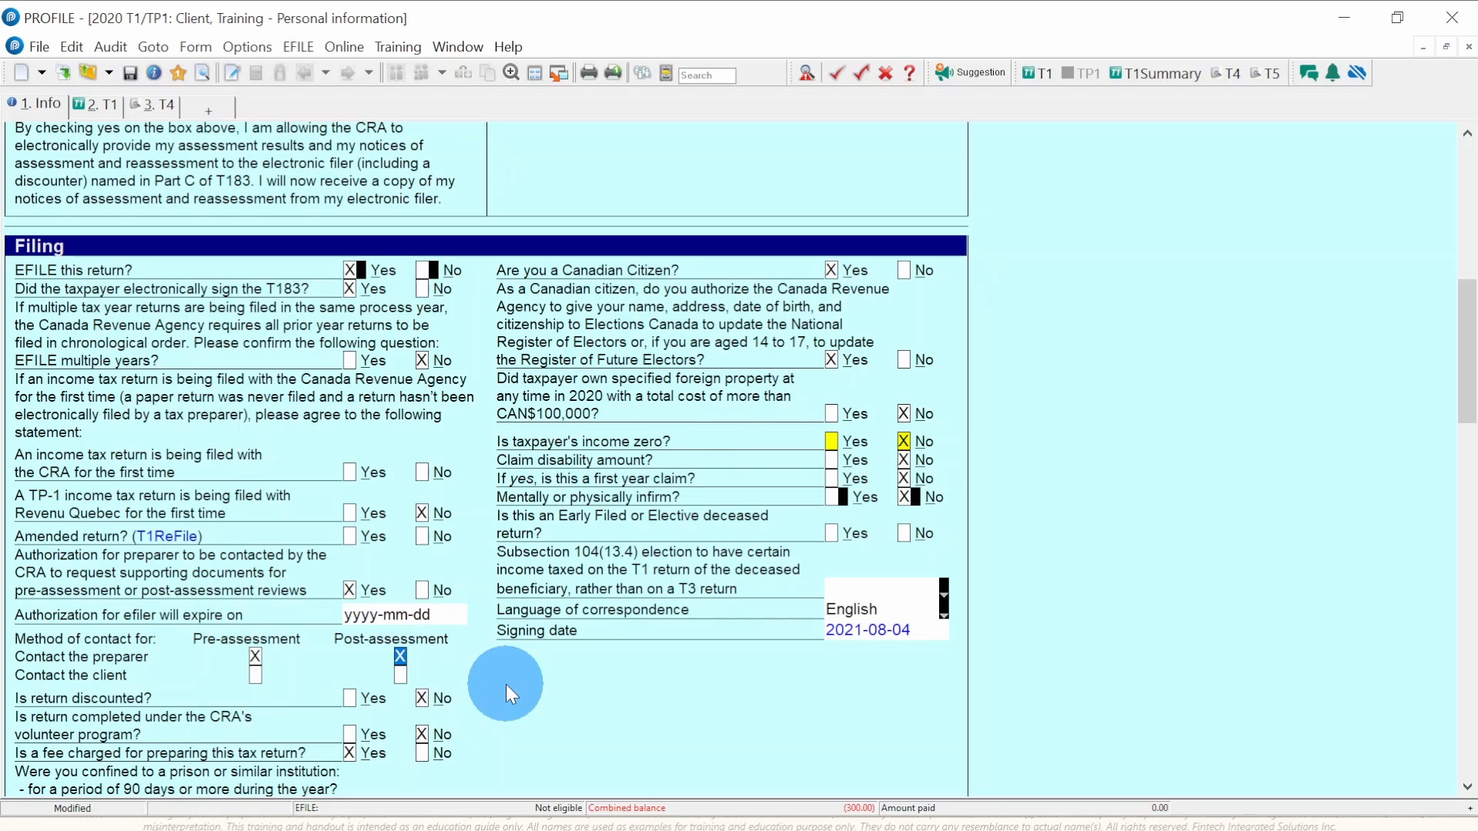
- Review the remaining Info form, then return to the T1 jacket showing the filled Step 1
{"action": "scroll", "coordinate": [506, 685], "scroll_direction": "down", "scroll_amount": 3}
{"action": "scroll", "coordinate": [506, 685], "scroll_direction": "down", "scroll_amount": 5}
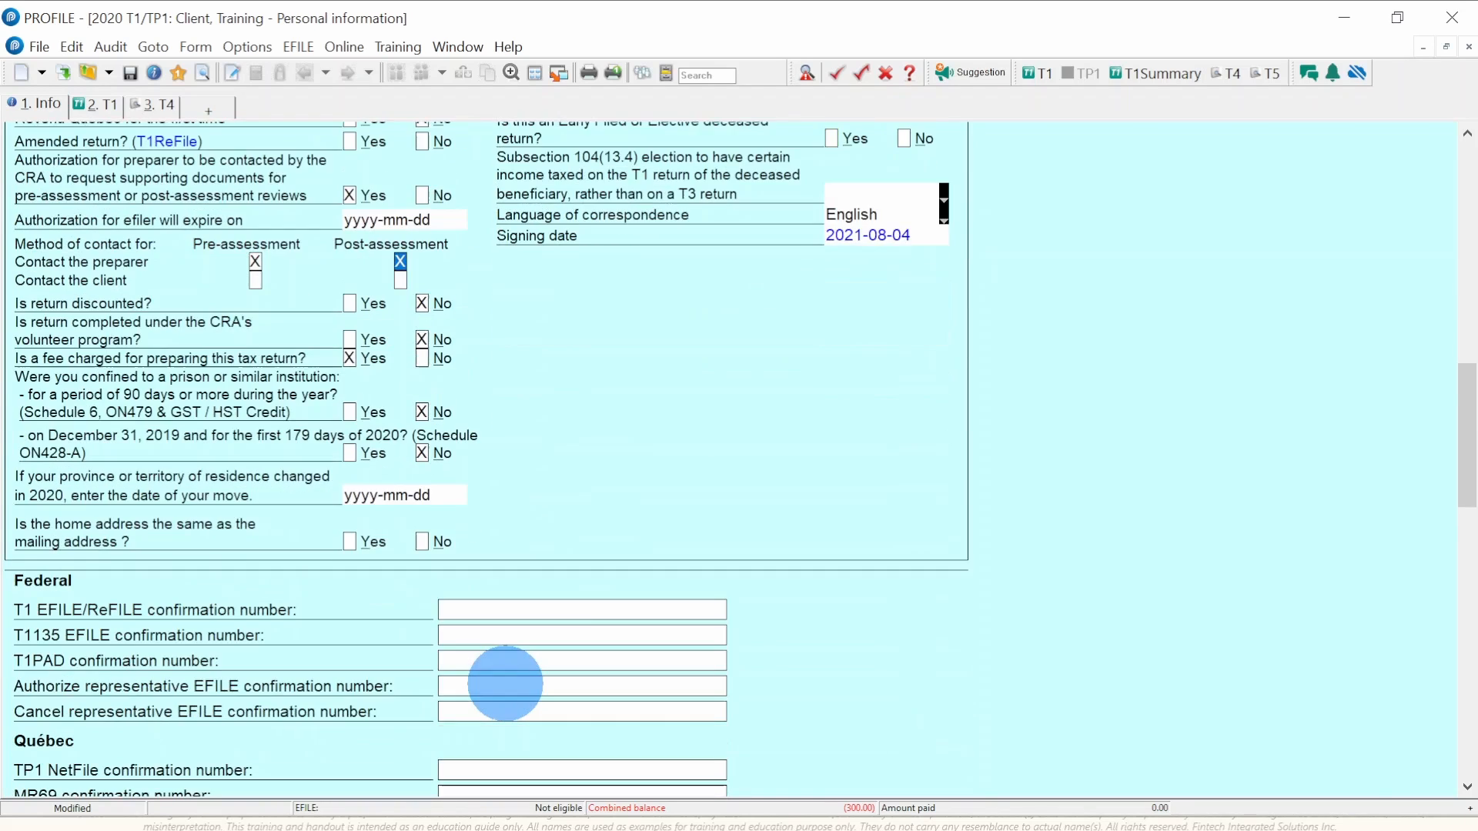
{"action": "scroll", "coordinate": [505, 685], "scroll_direction": "down", "scroll_amount": 6}
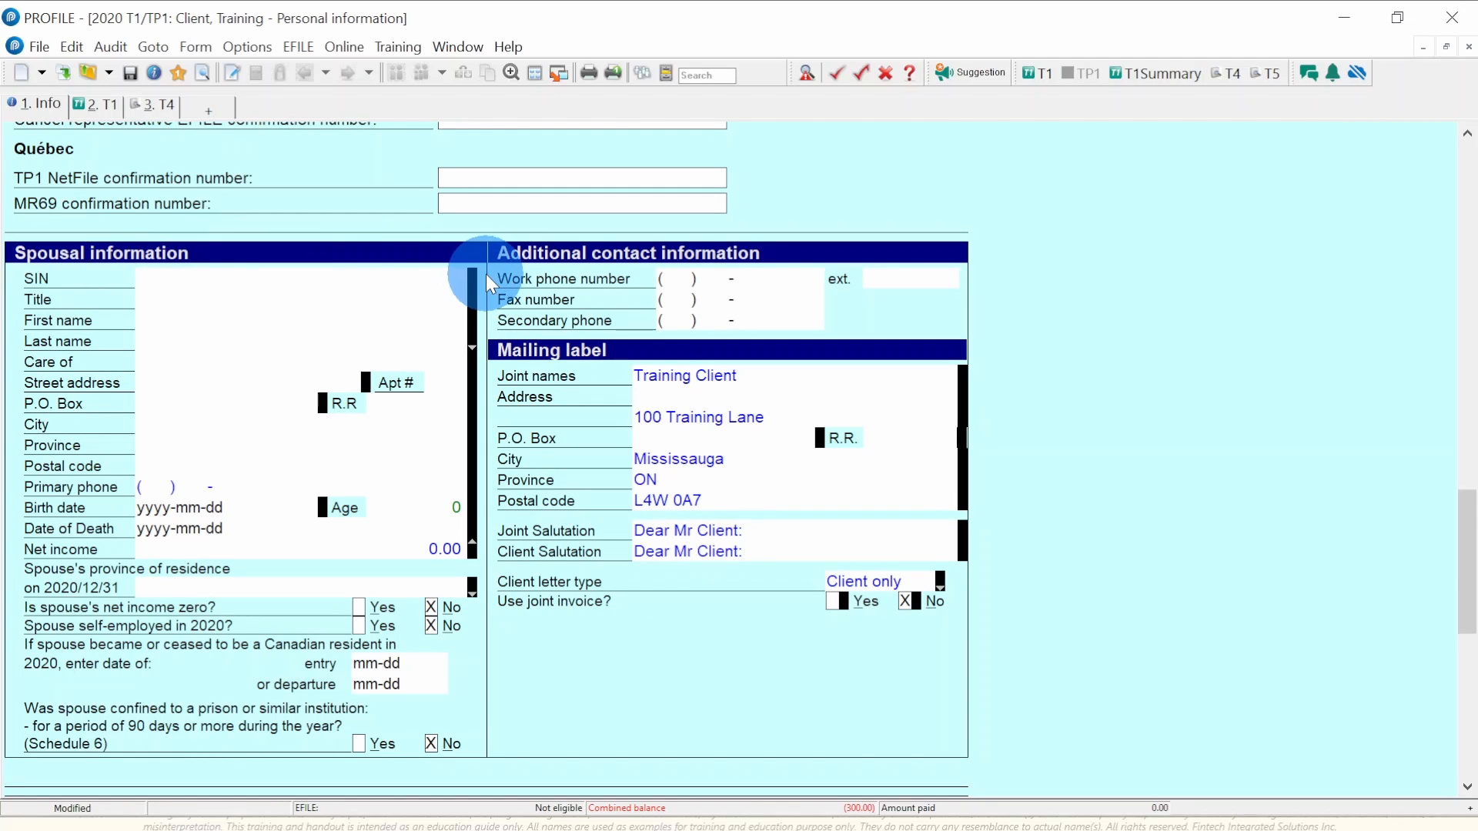
{"action": "scroll", "coordinate": [487, 274], "scroll_direction": "down", "scroll_amount": 3}
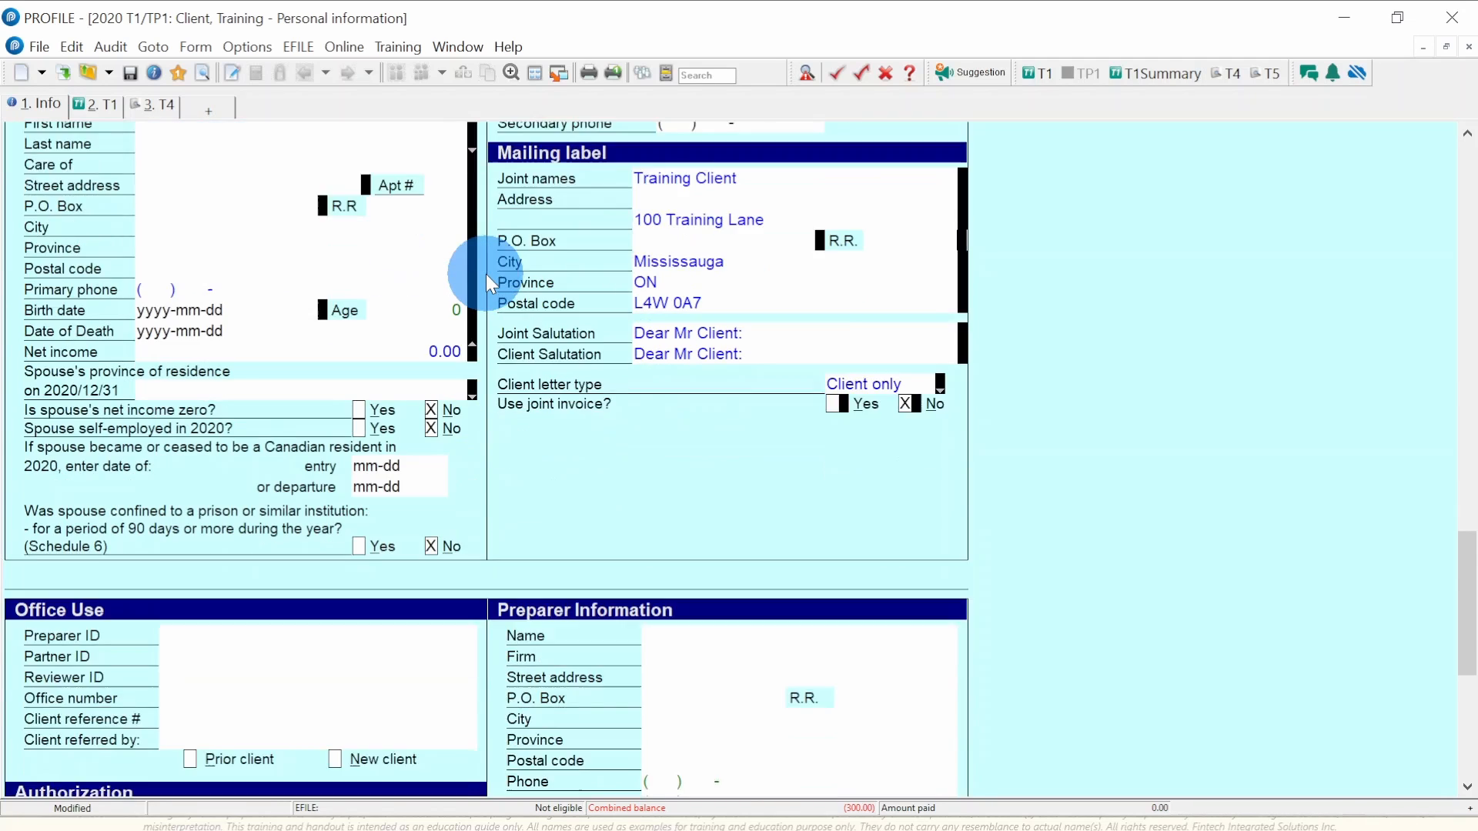
{"action": "scroll", "coordinate": [486, 274], "scroll_direction": "up", "scroll_amount": 5}
{"action": "scroll", "coordinate": [487, 274], "scroll_direction": "up", "scroll_amount": 10}
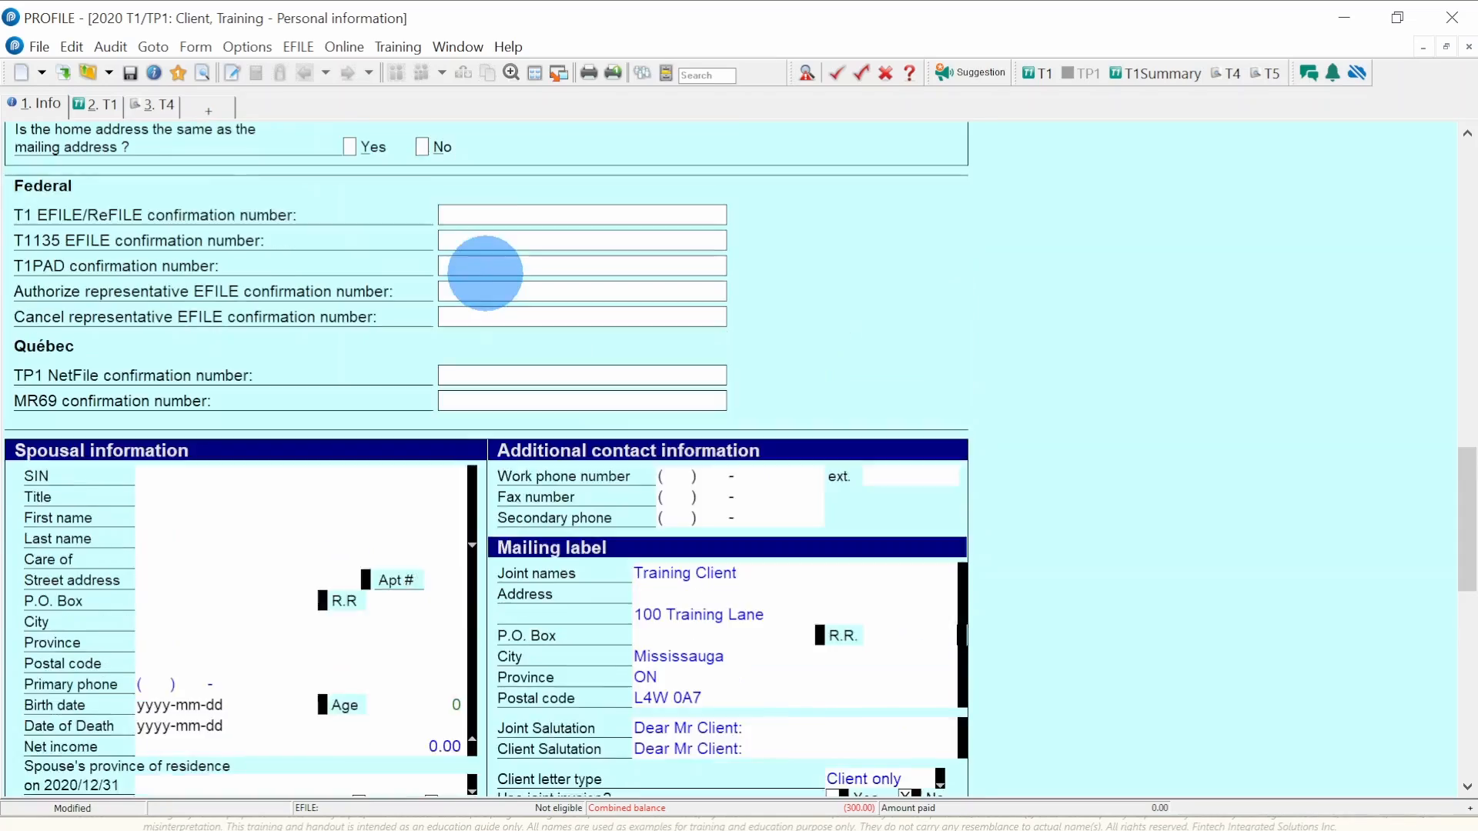
{"action": "scroll", "coordinate": [487, 274], "scroll_direction": "up", "scroll_amount": 6}
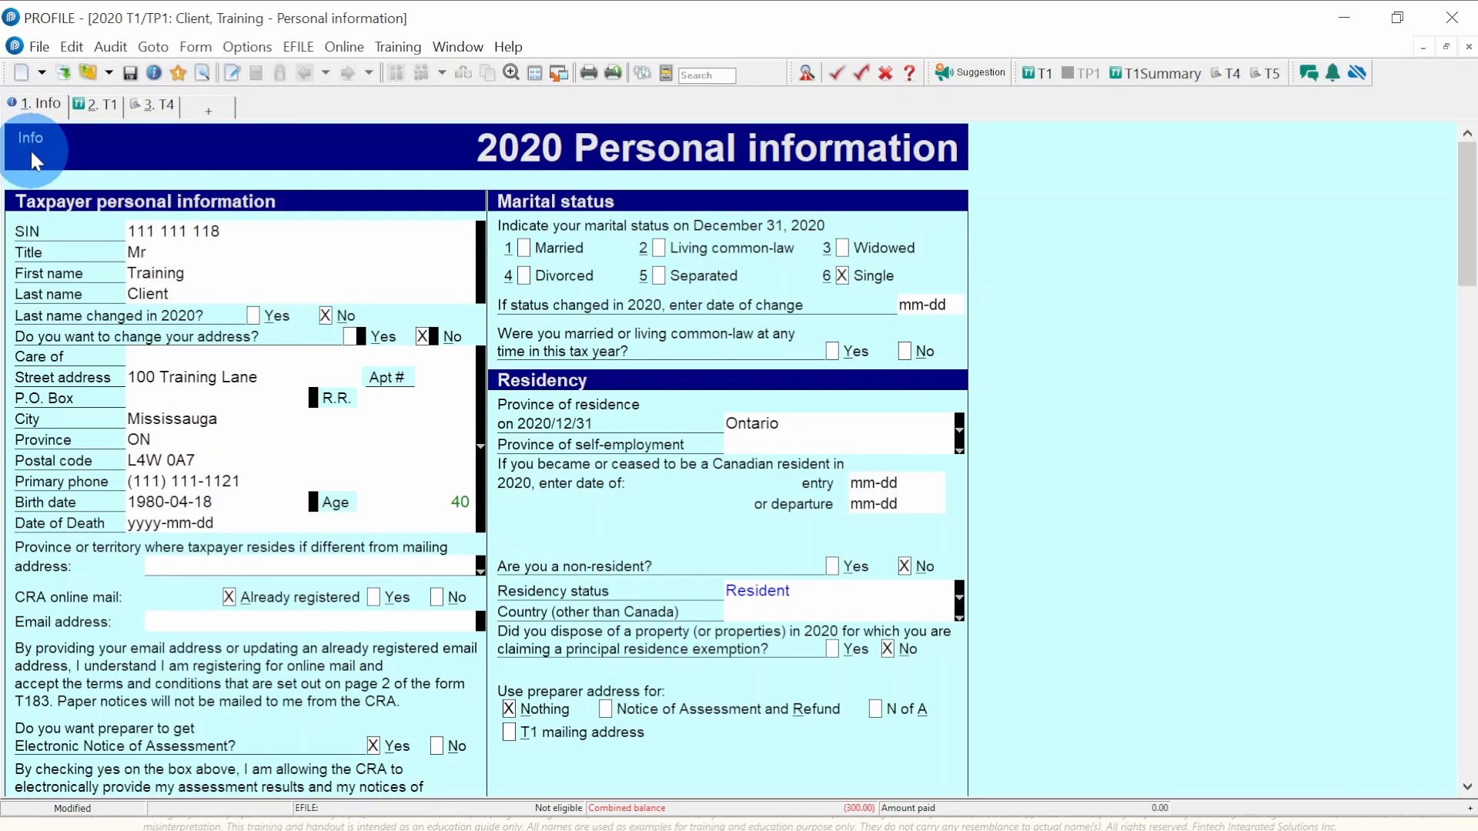
{"action": "left_click", "coordinate": [95, 106]}
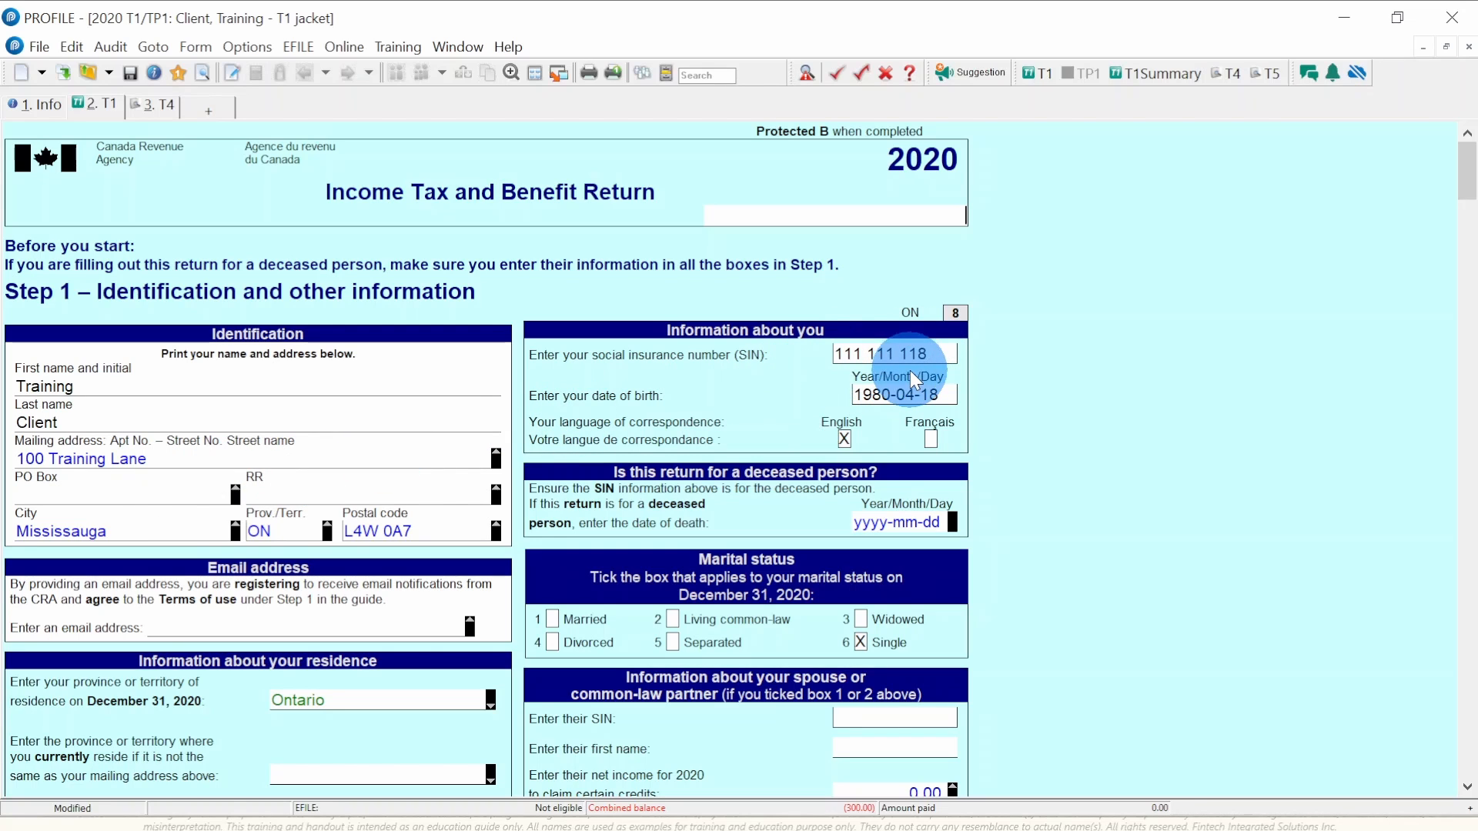
{"action": "scroll", "coordinate": [643, 390], "scroll_direction": "down", "scroll_amount": 3}
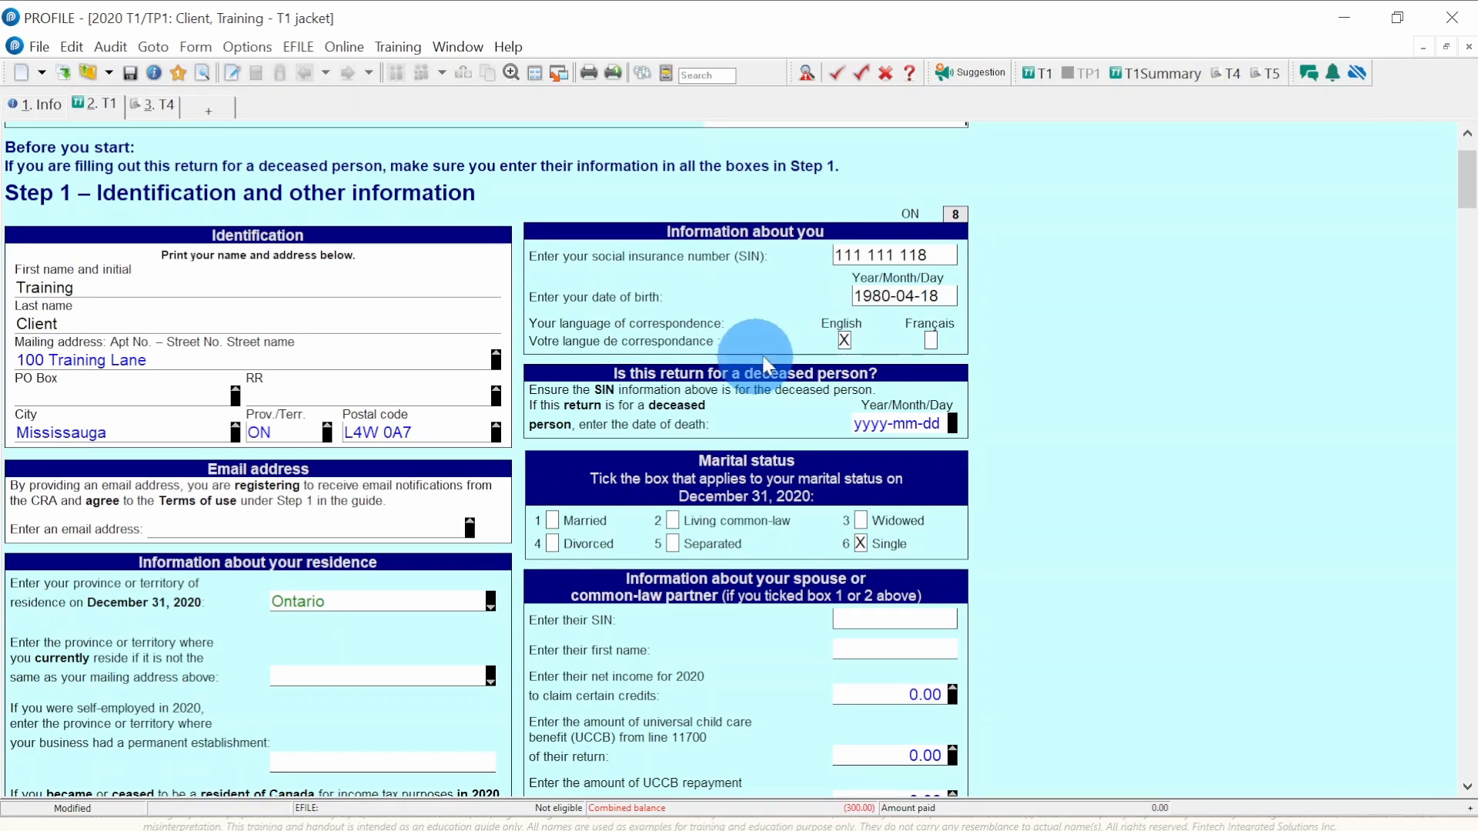
{"action": "scroll", "coordinate": [429, 419], "scroll_direction": "down", "scroll_amount": 4}
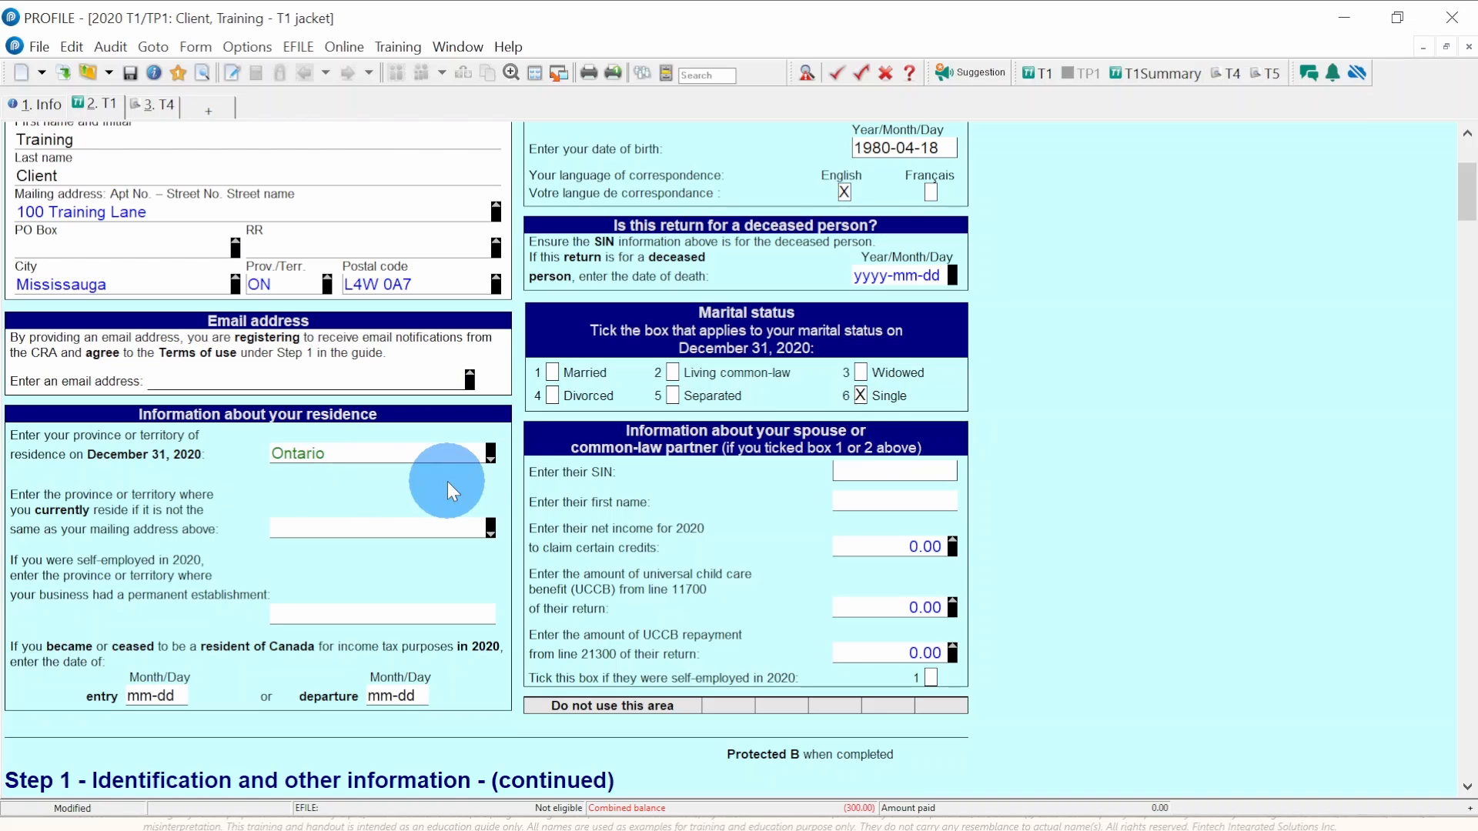
{"action": "scroll", "coordinate": [537, 474], "scroll_direction": "down", "scroll_amount": 5}
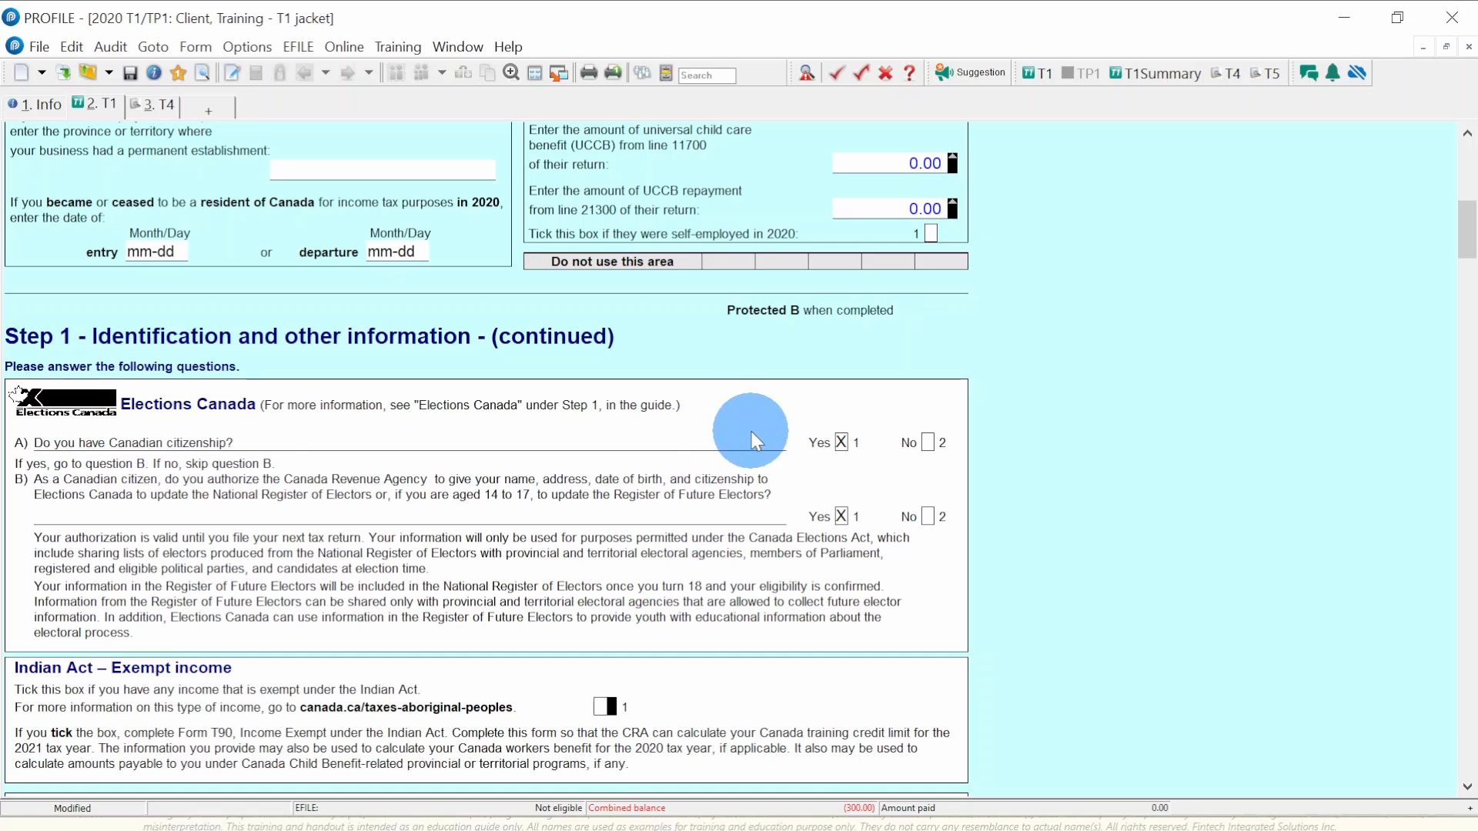
{"action": "scroll", "coordinate": [349, 525], "scroll_direction": "down", "scroll_amount": 4}
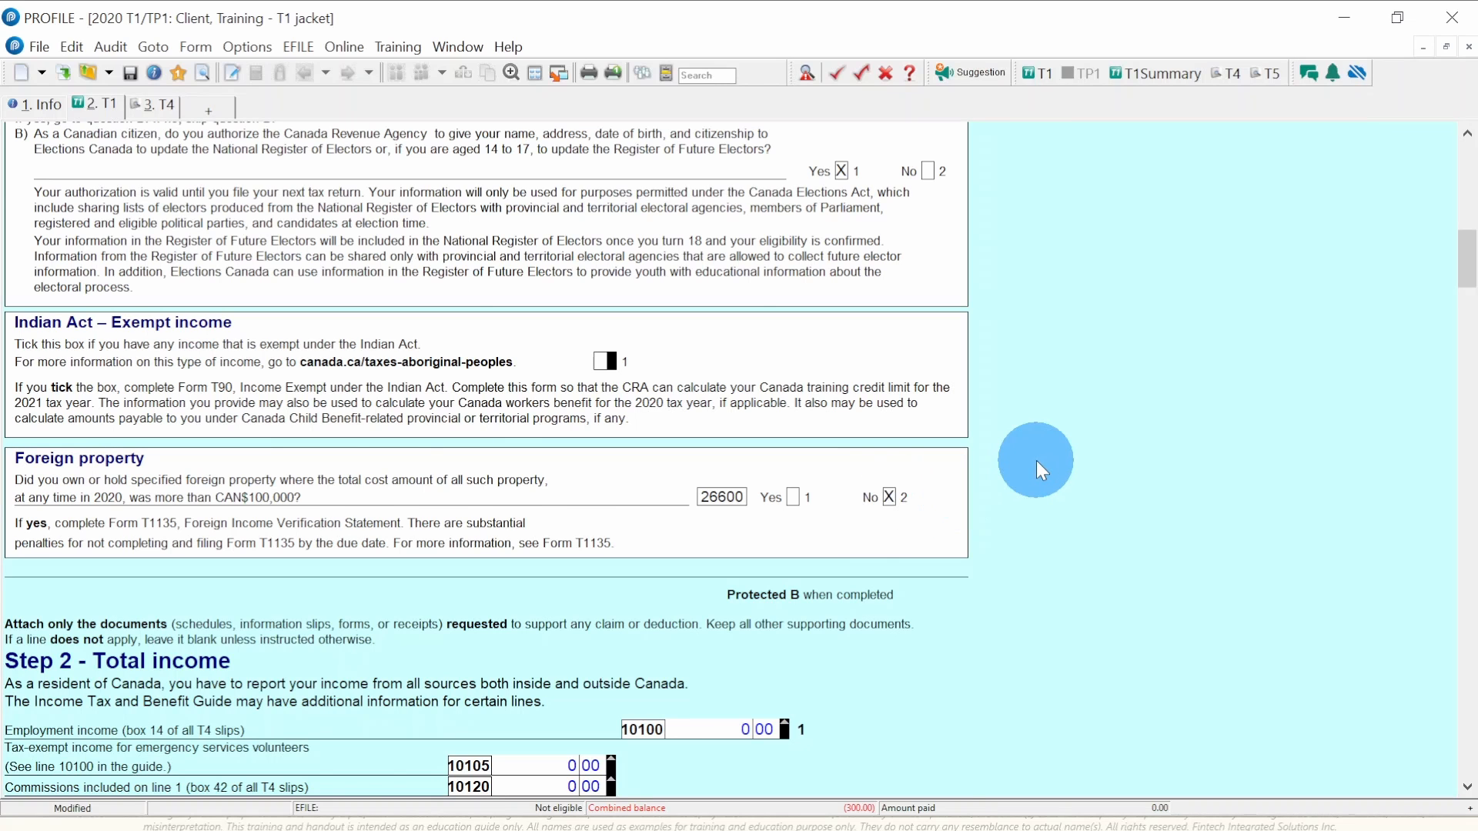
{"action": "scroll", "coordinate": [1036, 460], "scroll_direction": "up", "scroll_amount": 7}
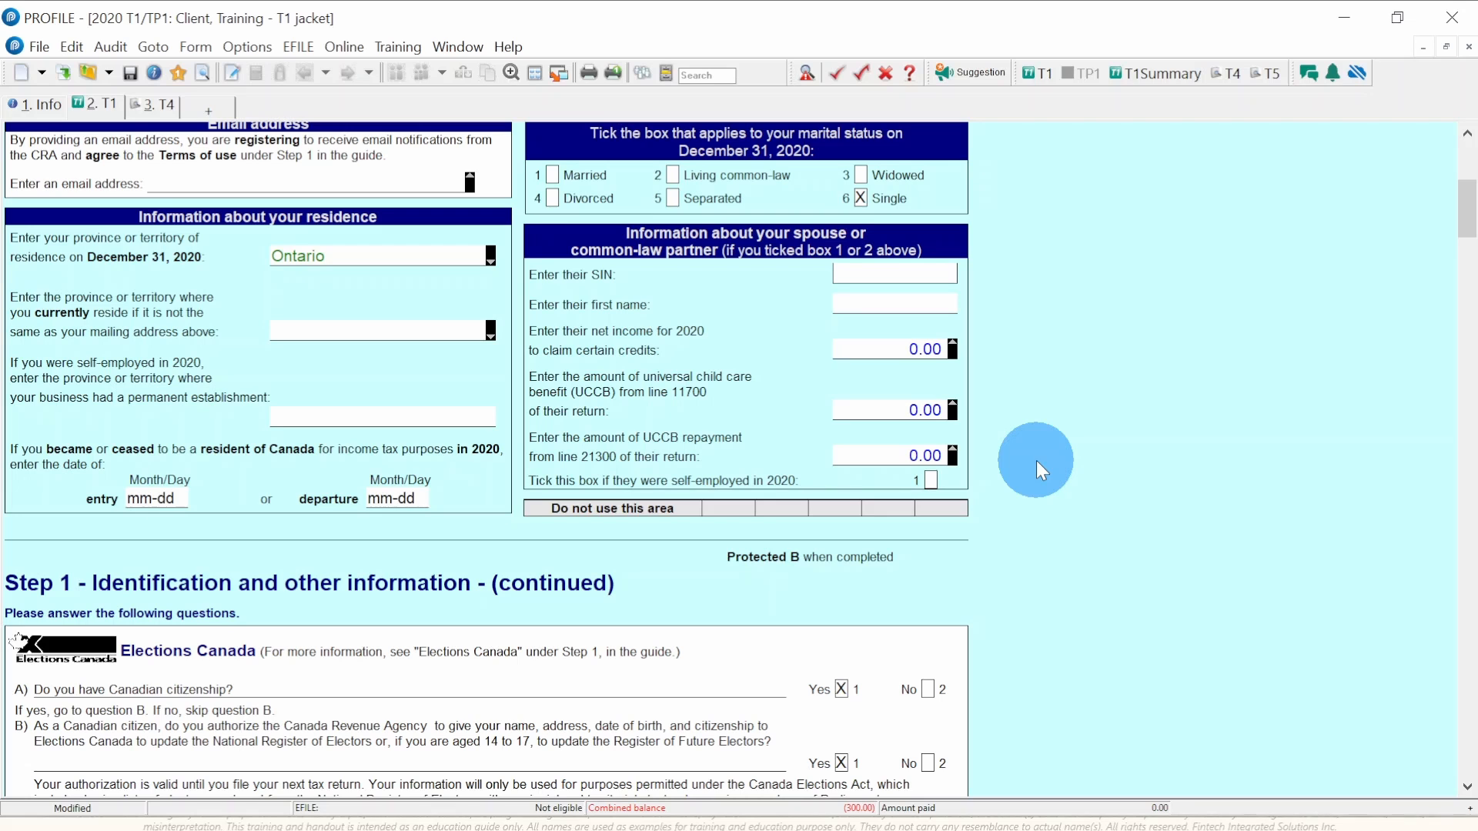
{"action": "scroll", "coordinate": [1036, 460], "scroll_direction": "up", "scroll_amount": 1}
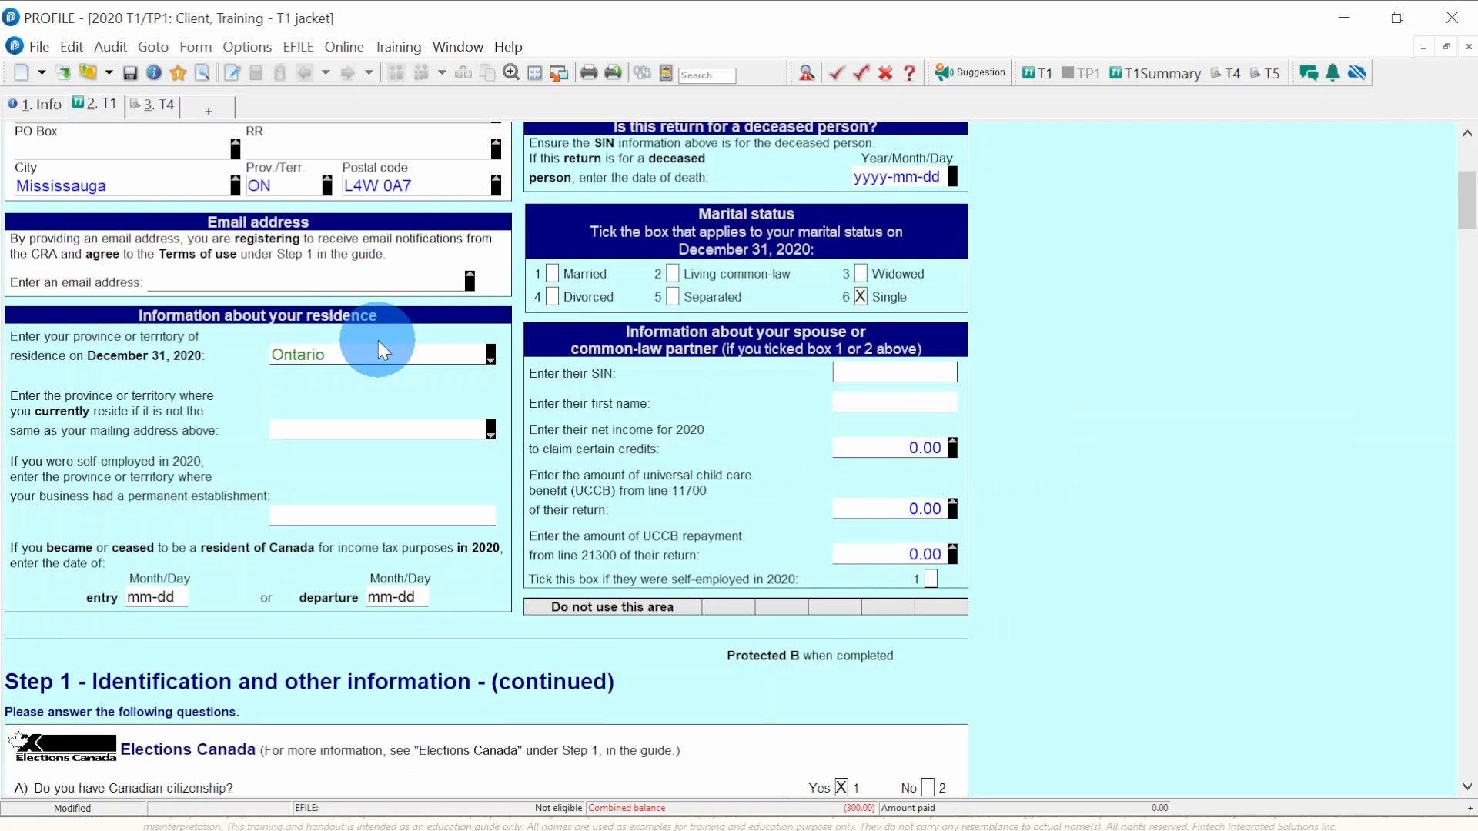
{"action": "left_click", "coordinate": [49, 100]}
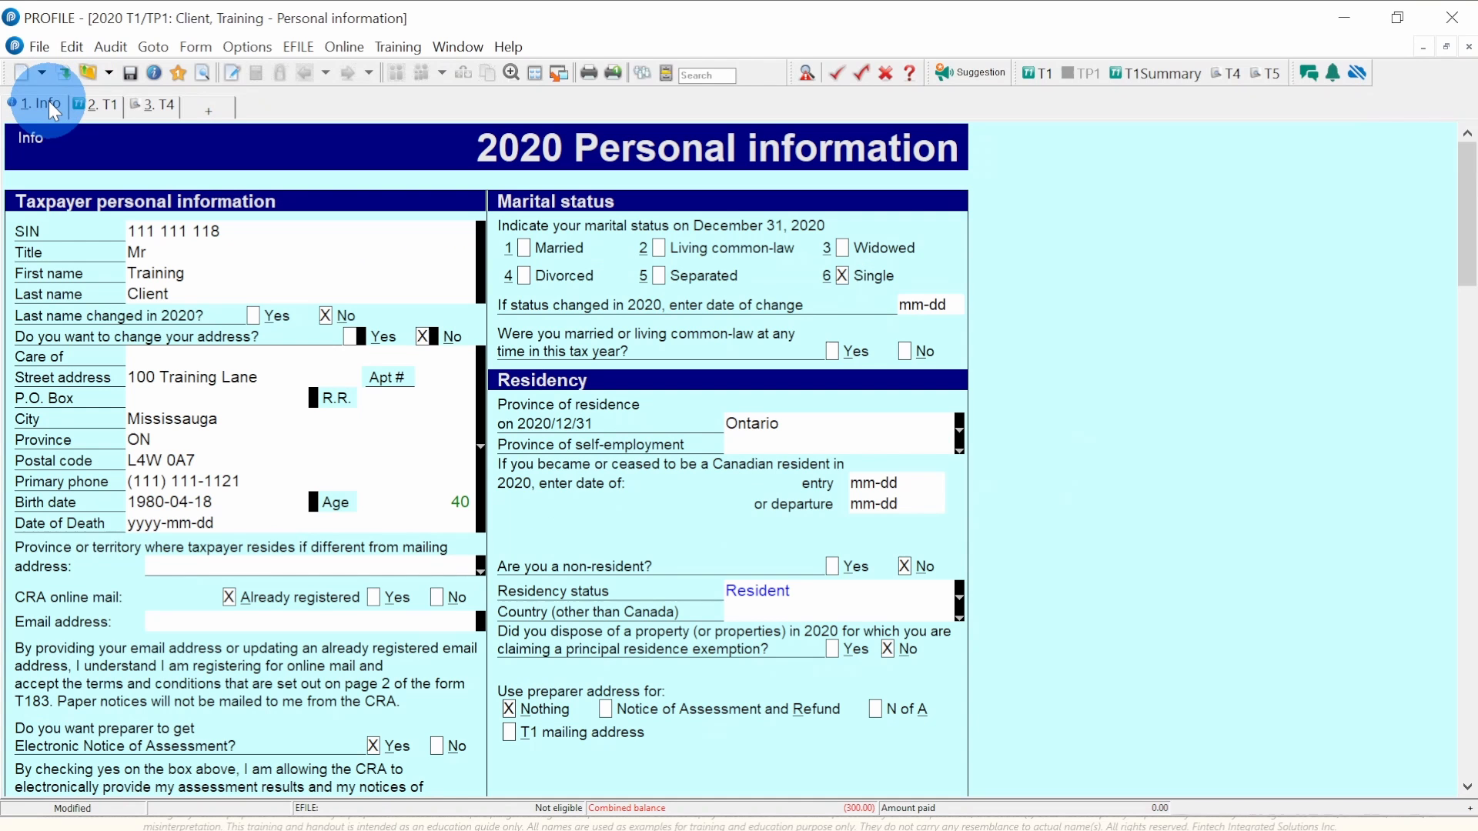
{"action": "left_click", "coordinate": [108, 104]}
{"action": "scroll", "coordinate": [194, 422], "scroll_direction": "up", "scroll_amount": 4}
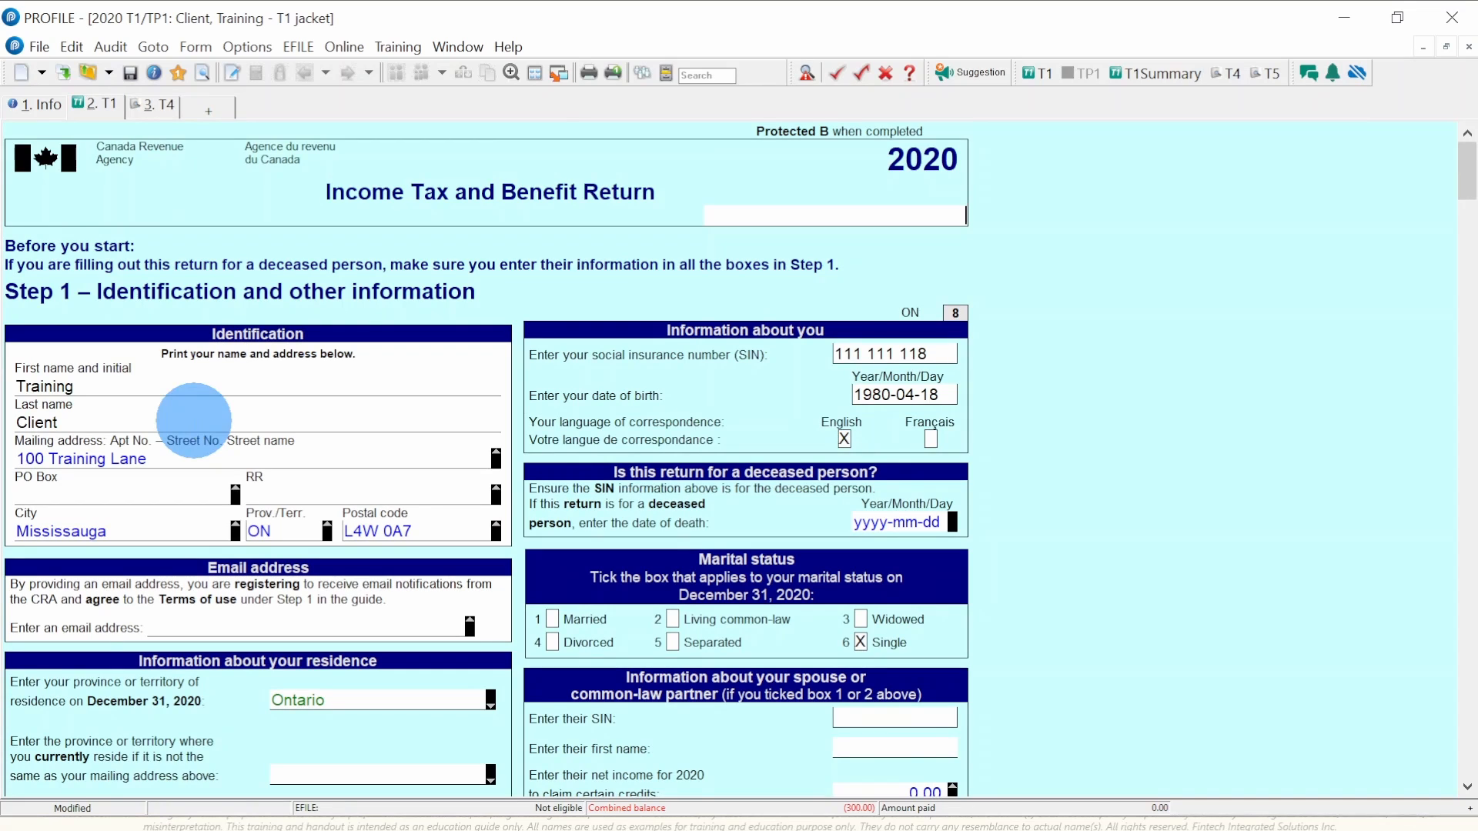
{"action": "scroll", "coordinate": [194, 422], "scroll_direction": "down", "scroll_amount": 1}
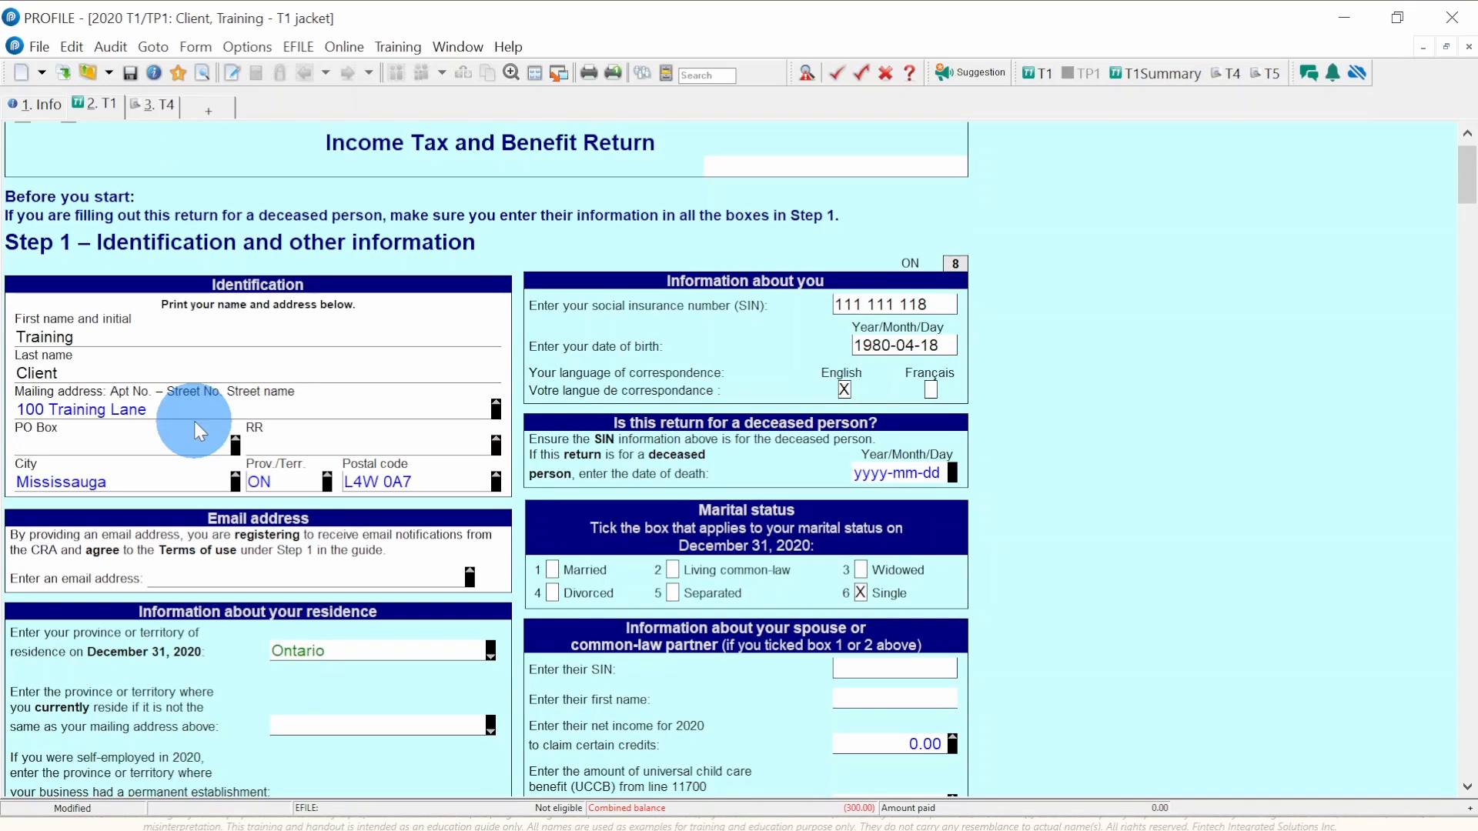
{"action": "scroll", "coordinate": [194, 422], "scroll_direction": "down", "scroll_amount": 8}
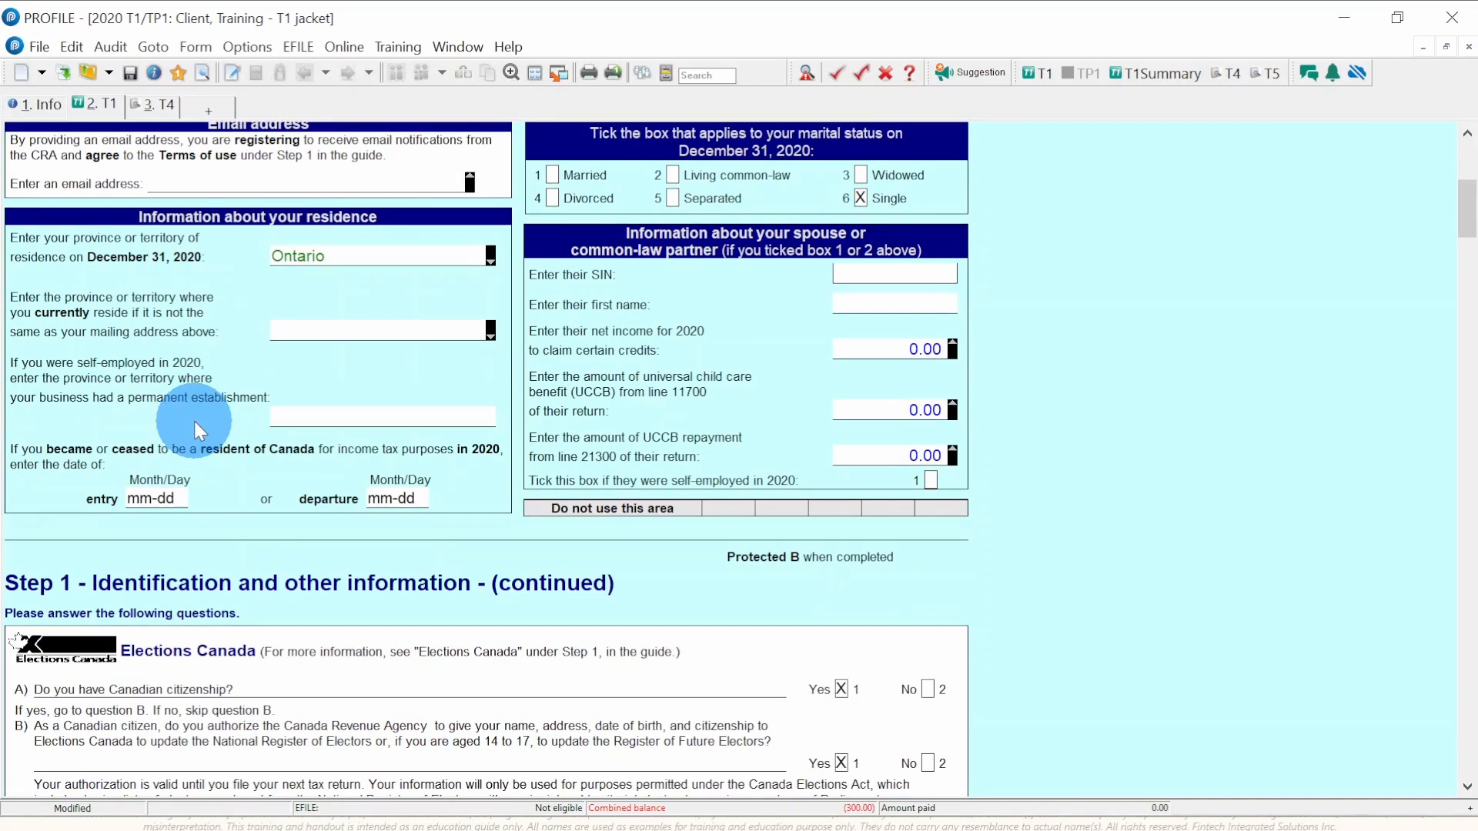
{"action": "scroll", "coordinate": [194, 422], "scroll_direction": "down", "scroll_amount": 6}
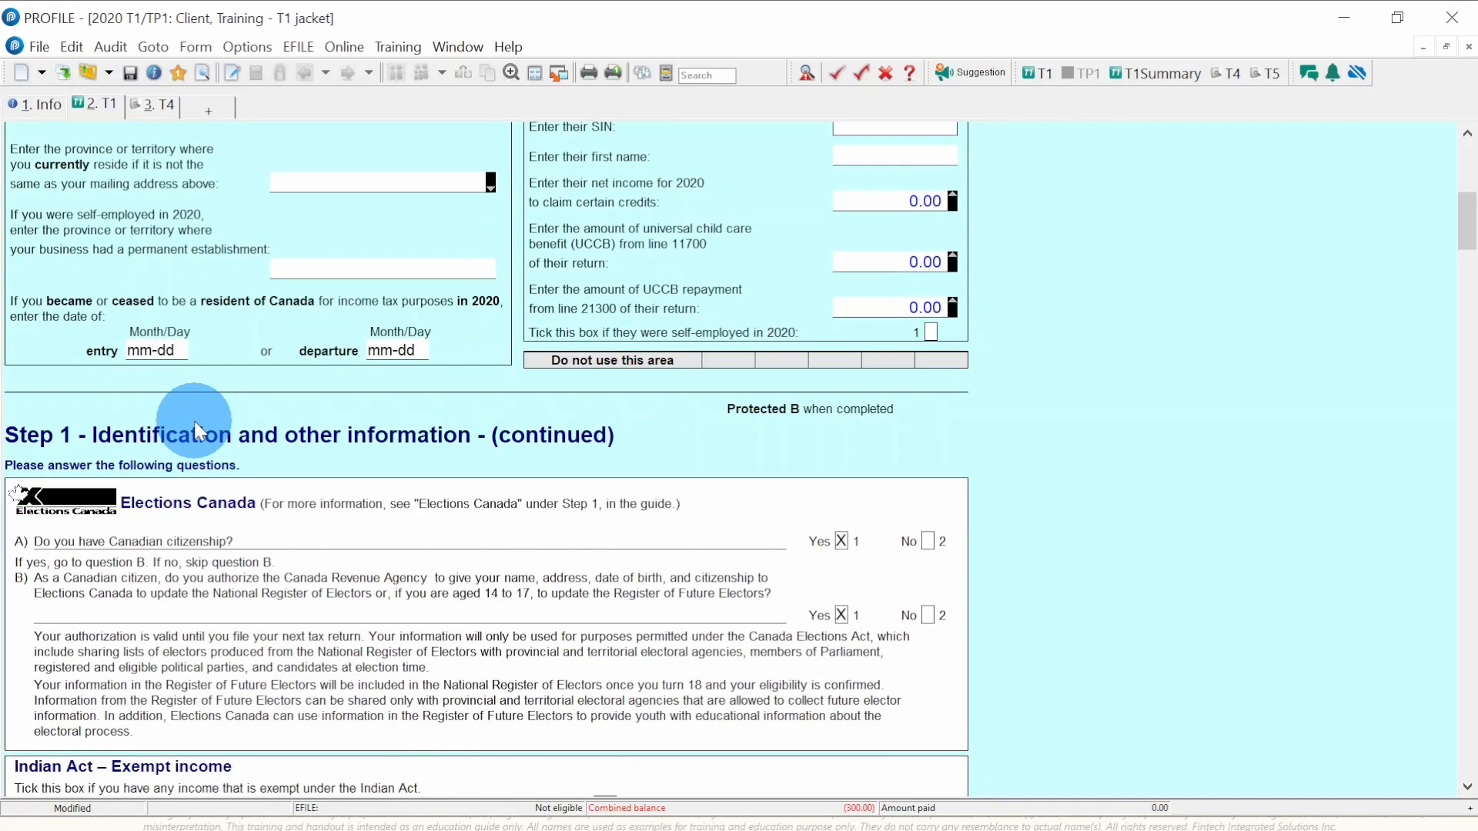
{"action": "scroll", "coordinate": [194, 422], "scroll_direction": "down", "scroll_amount": 6}
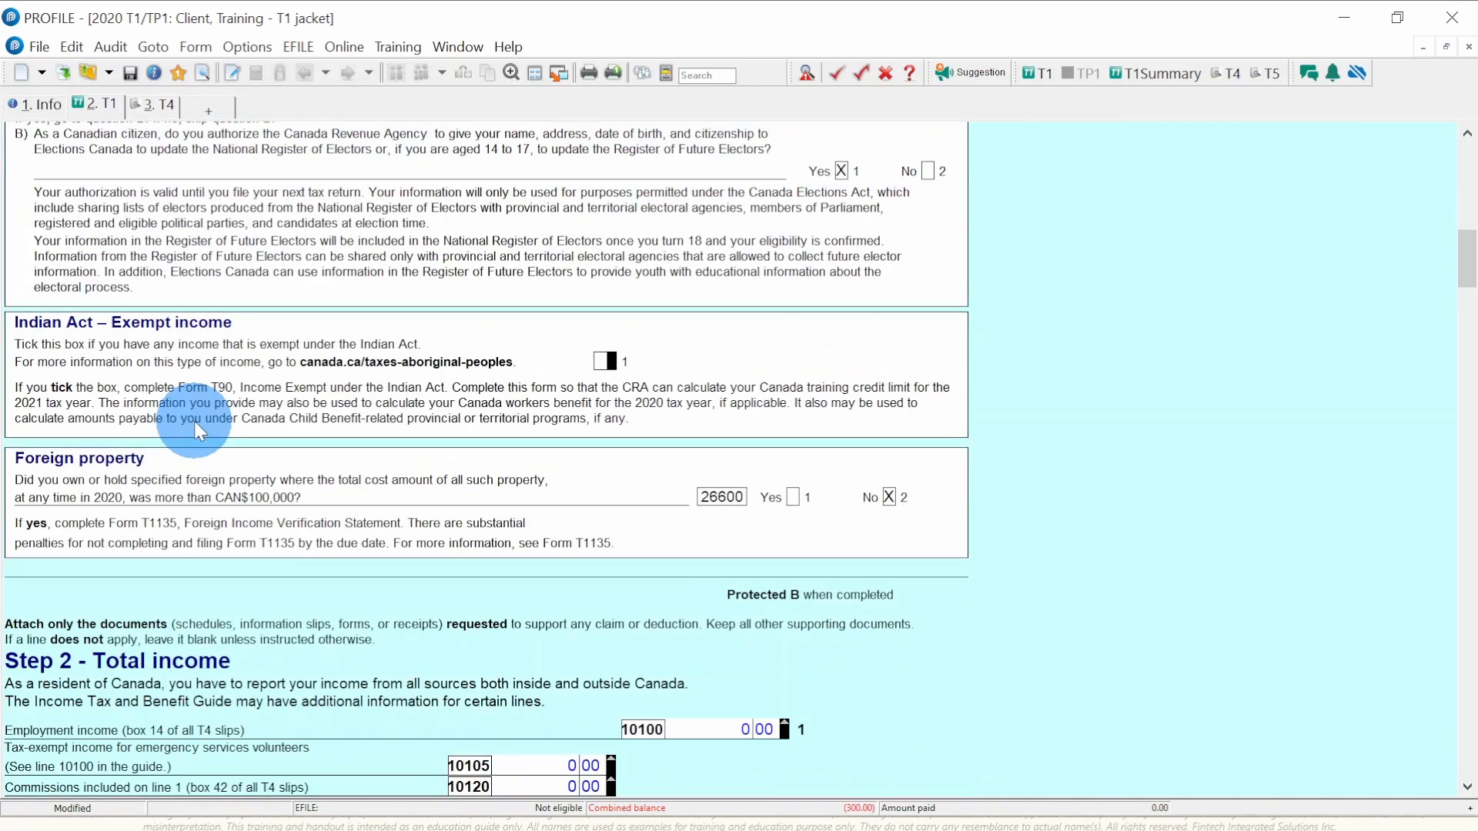
- Enter ZX in the top field of the T1 jacket and move down to Step 2 Total income
{"action": "type", "text": "ZX"}
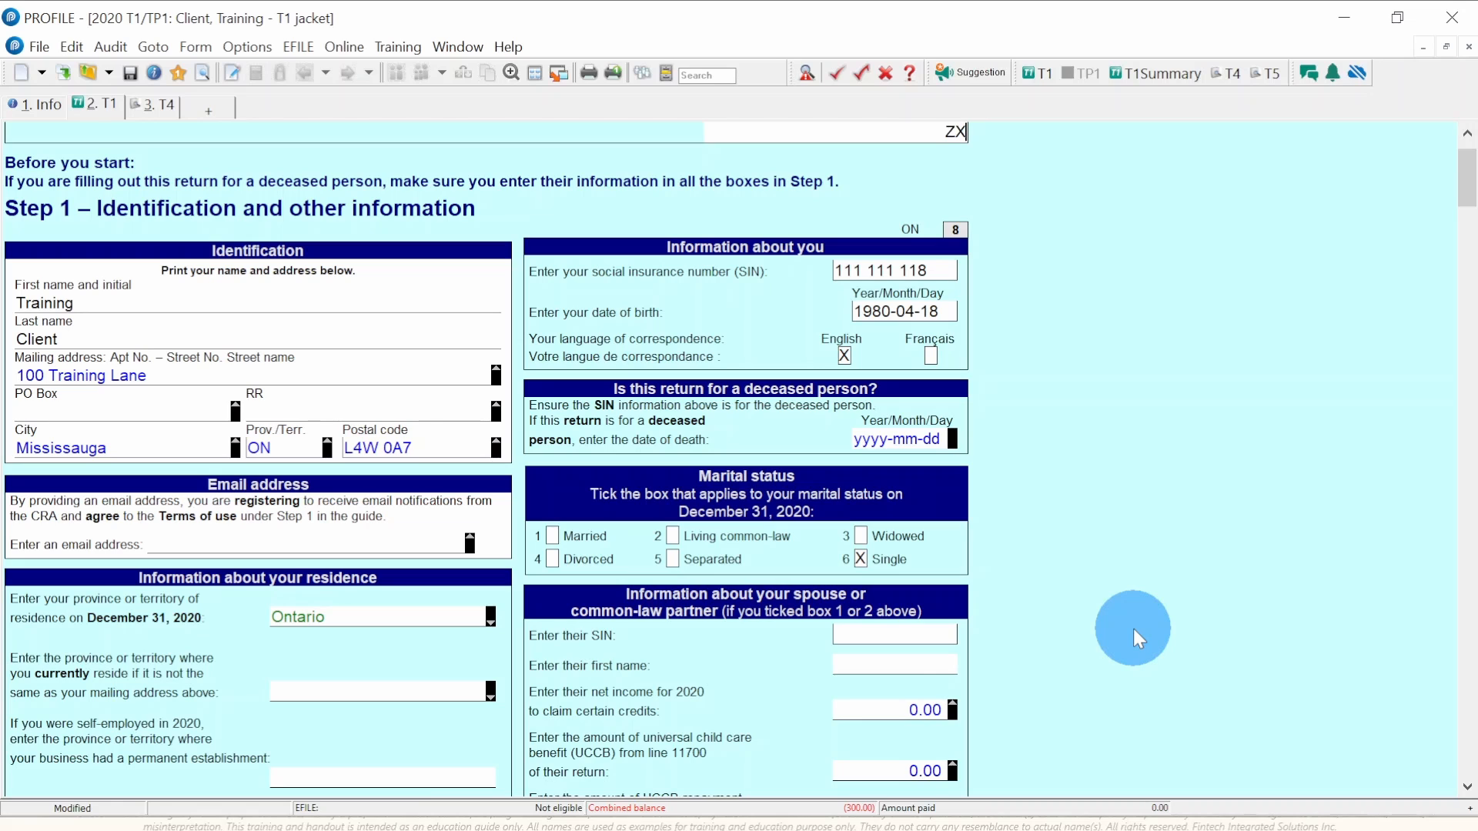
{"action": "scroll", "coordinate": [1133, 629], "scroll_direction": "down", "scroll_amount": 1}
{"action": "scroll", "coordinate": [1133, 630], "scroll_direction": "up", "scroll_amount": 3}
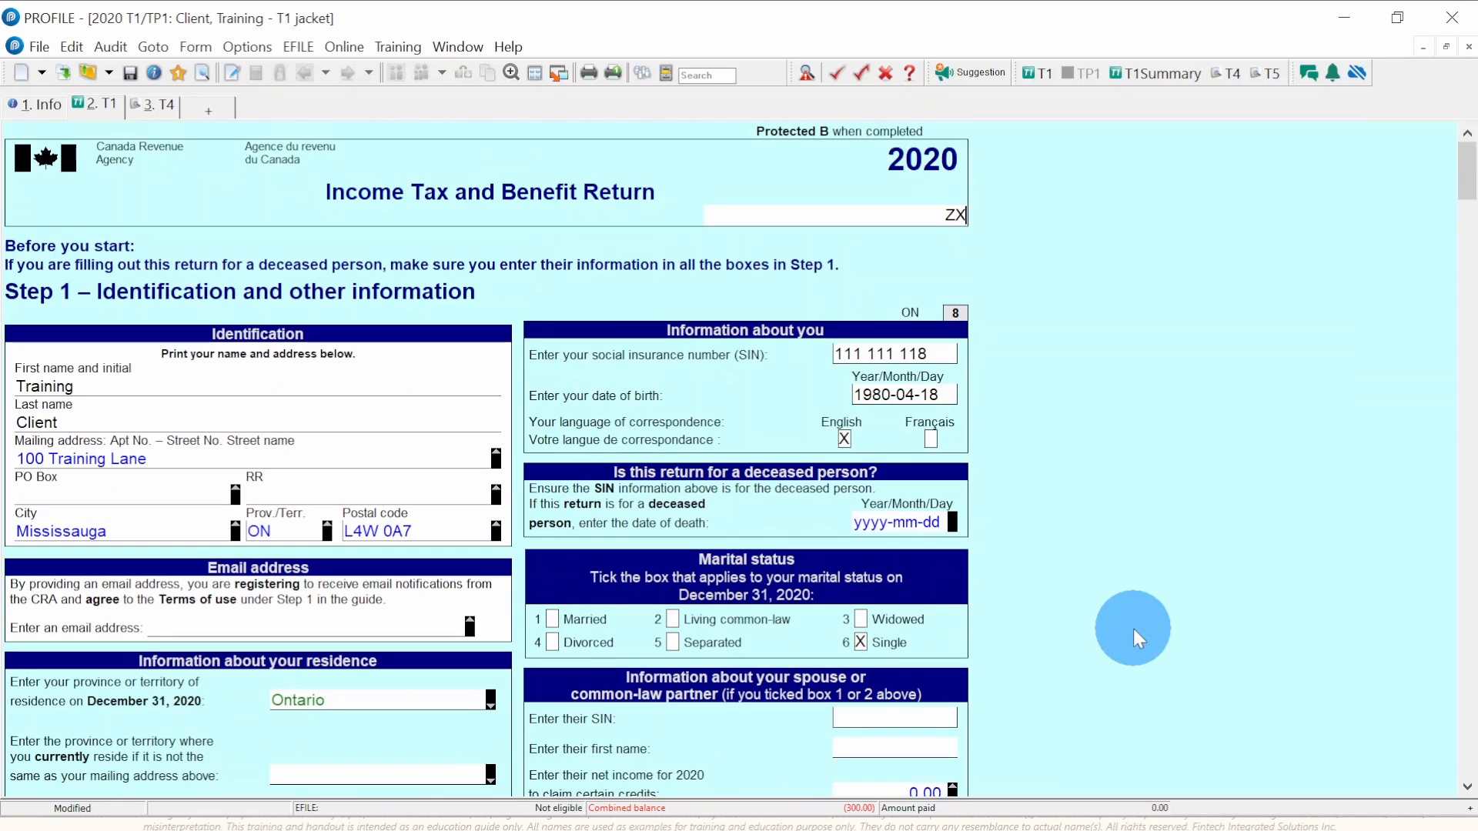
{"action": "scroll", "coordinate": [1133, 630], "scroll_direction": "down", "scroll_amount": 14}
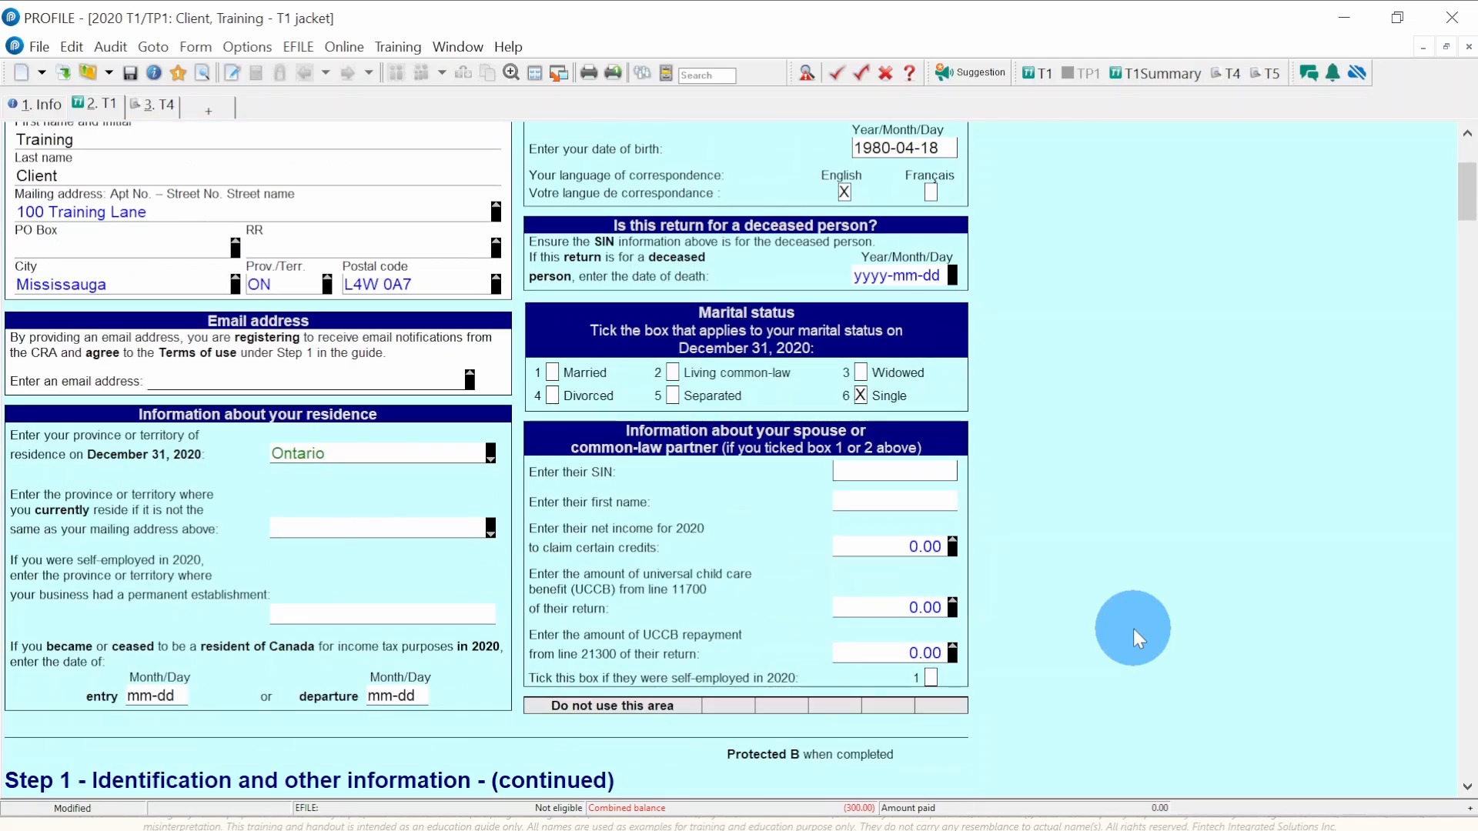
{"action": "scroll", "coordinate": [1133, 630], "scroll_direction": "down", "scroll_amount": 12}
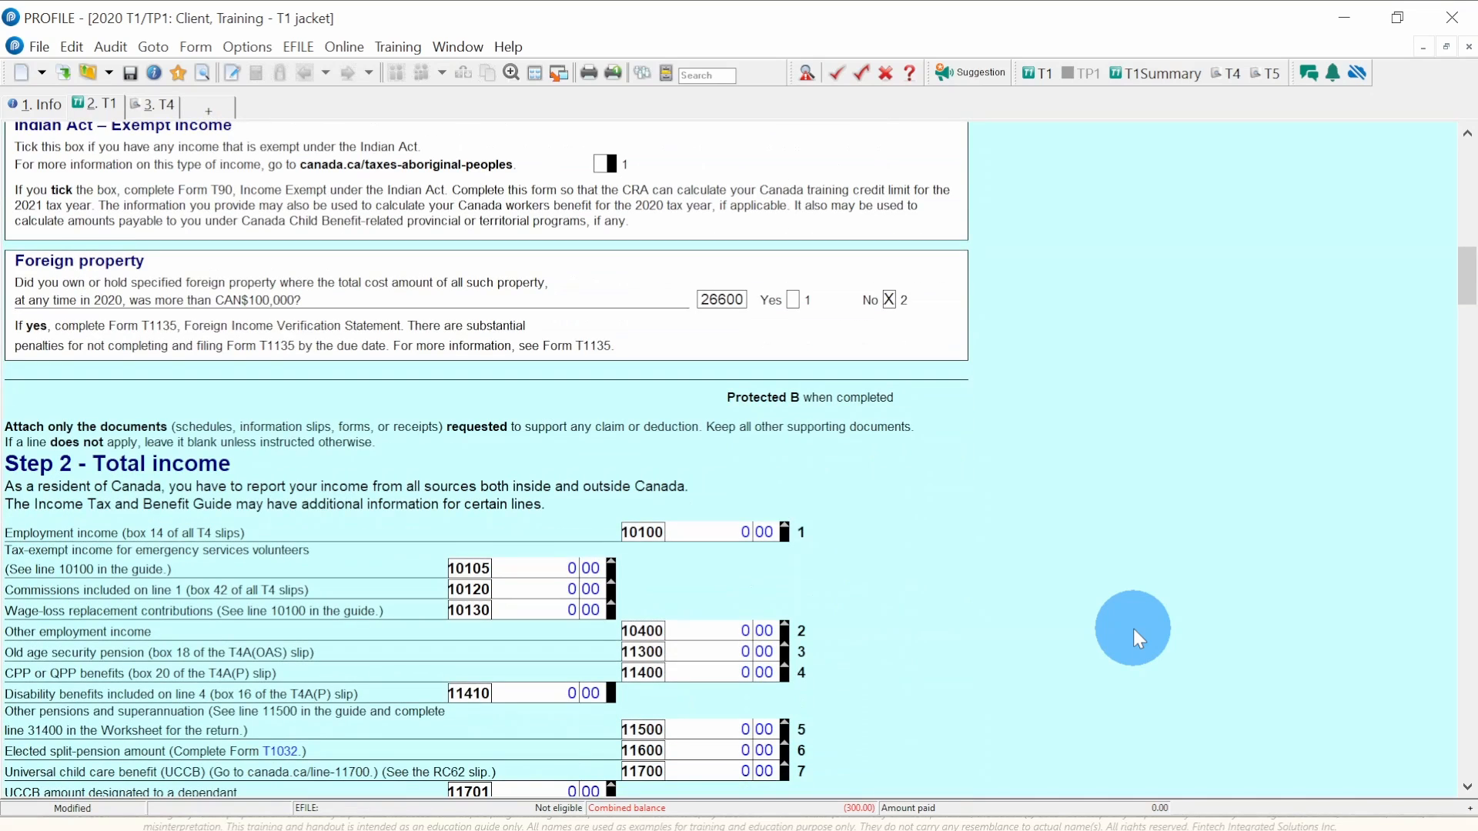
{"action": "scroll", "coordinate": [1134, 629], "scroll_direction": "down", "scroll_amount": 5}
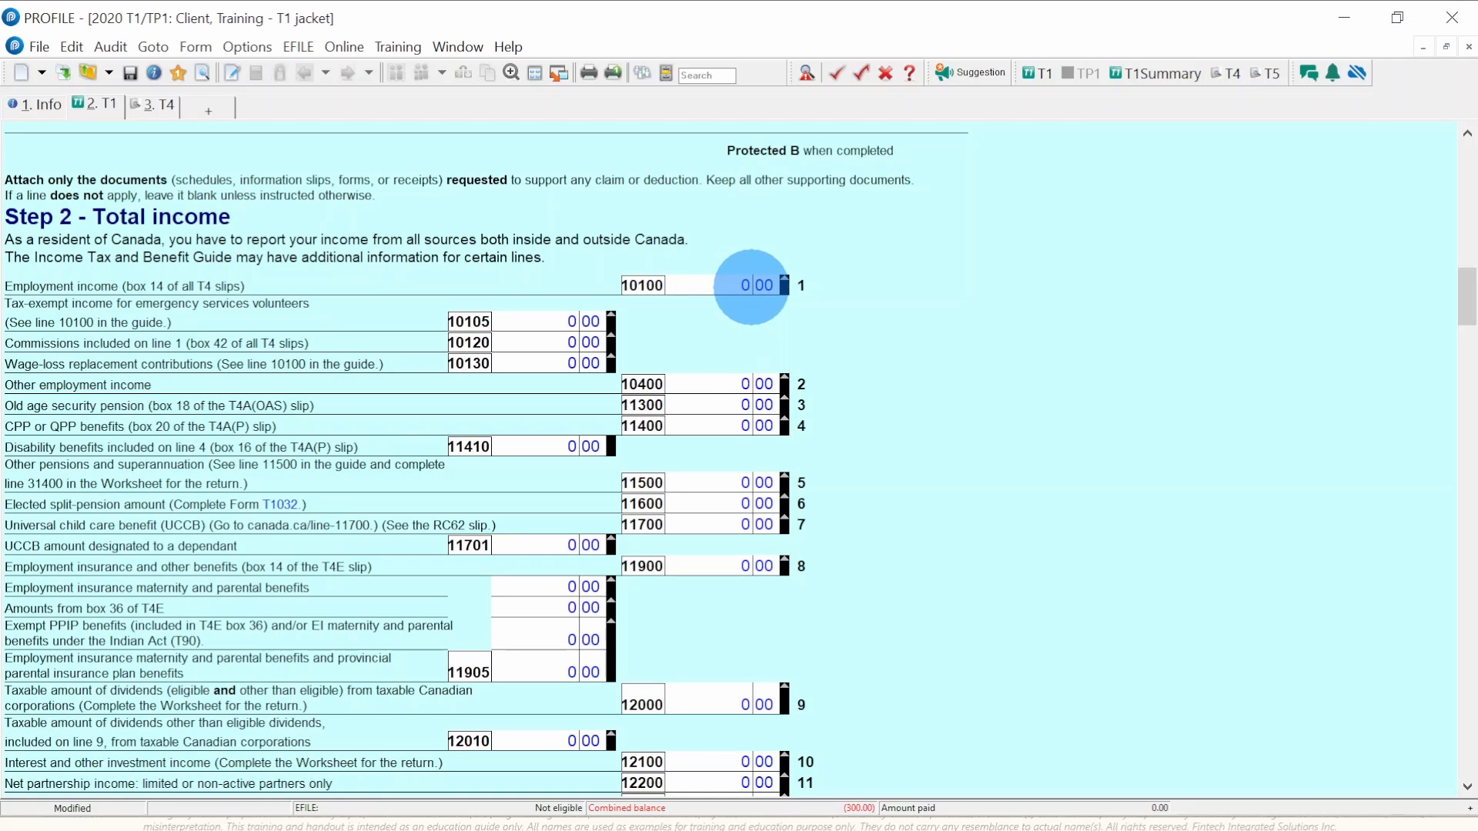
- Check the client's empty T4 slip, then return to the T1 Step 2 income lines
{"action": "left_click", "coordinate": [154, 104]}
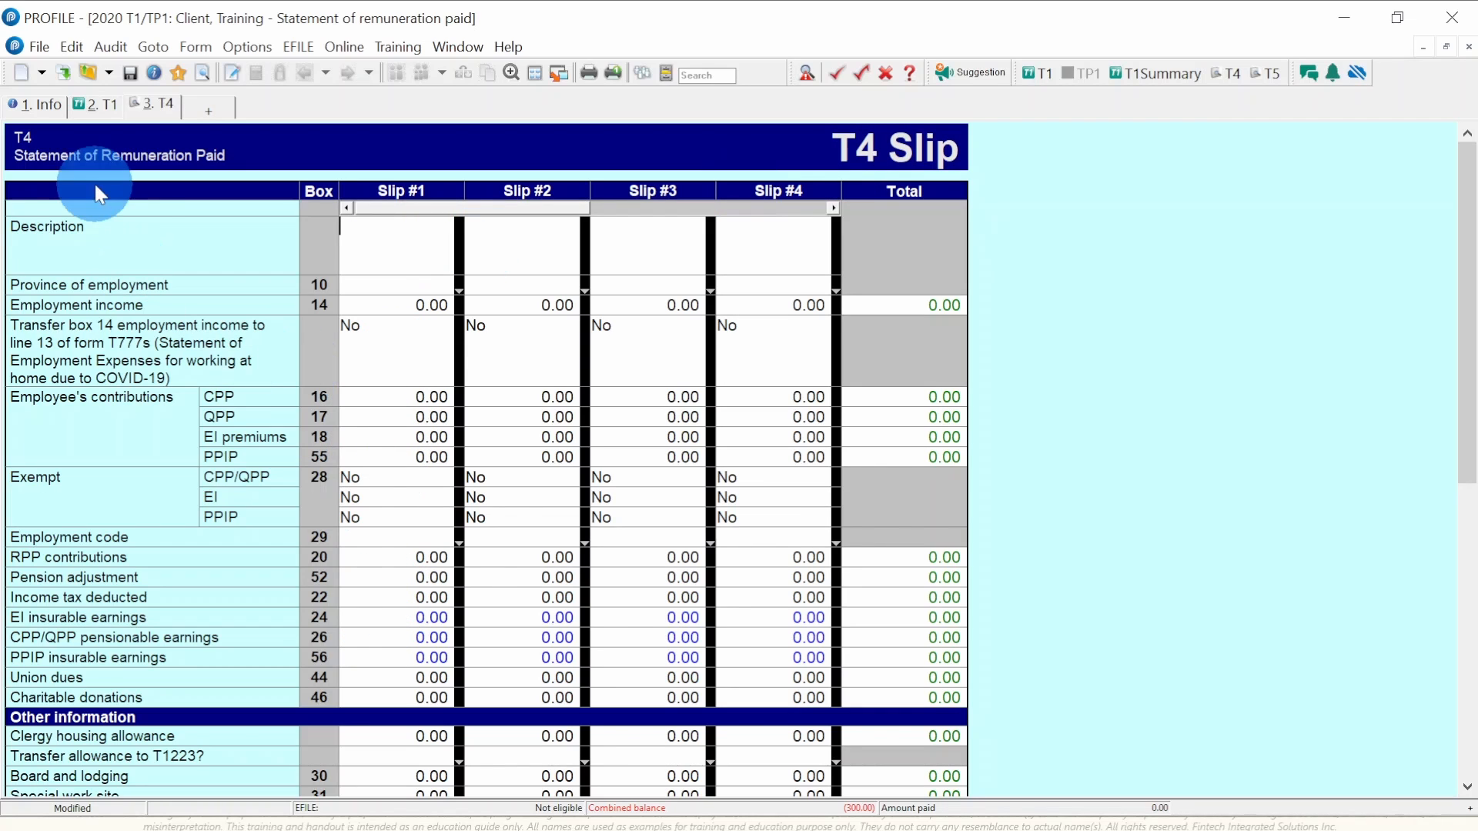
{"action": "left_click", "coordinate": [97, 108]}
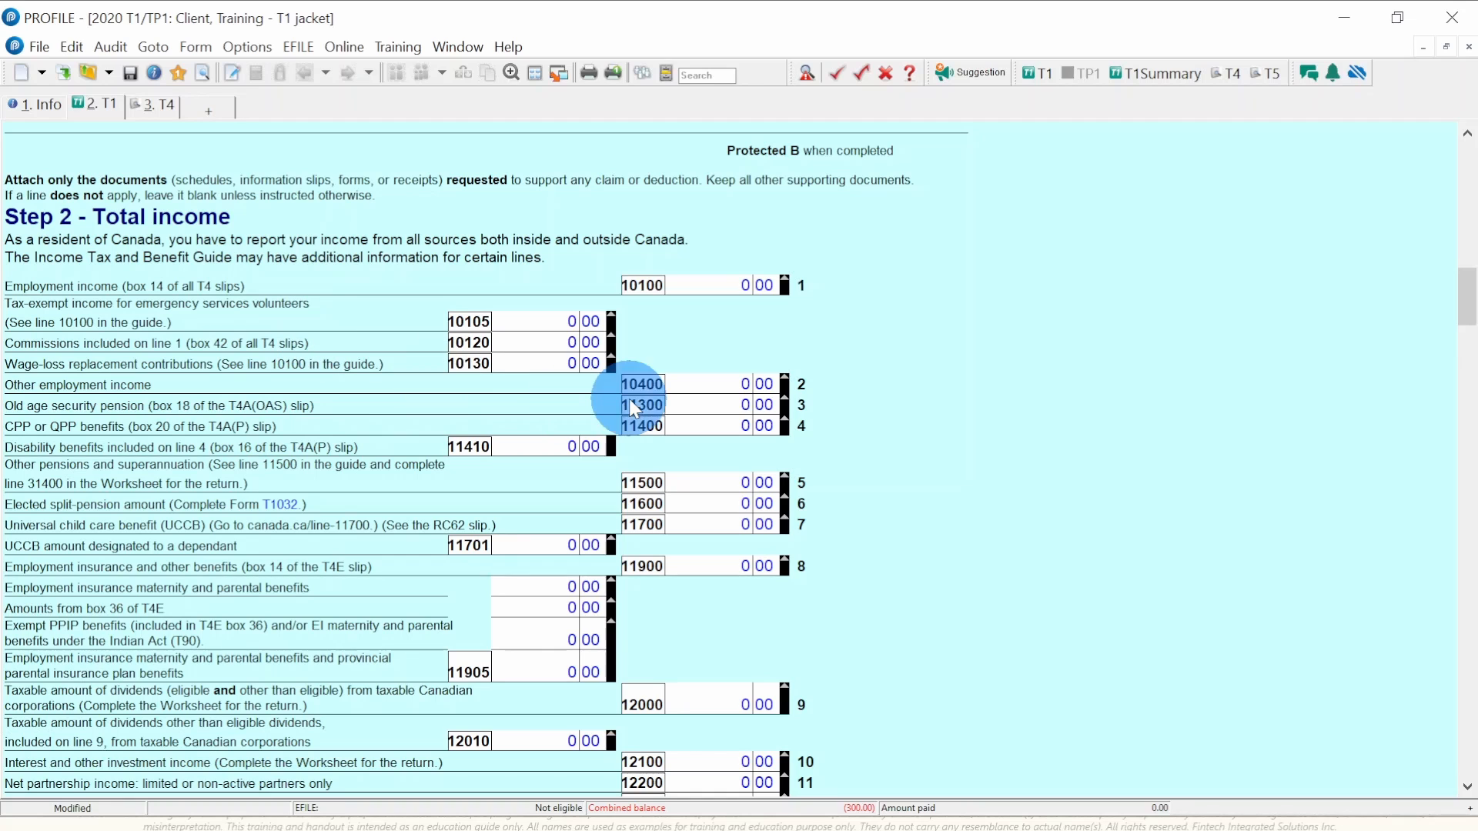
- Open and close the line 10400 Other income worksheet, then add a T4A(OAS) slip using t4aO
{"action": "double_click", "coordinate": [738, 378]}
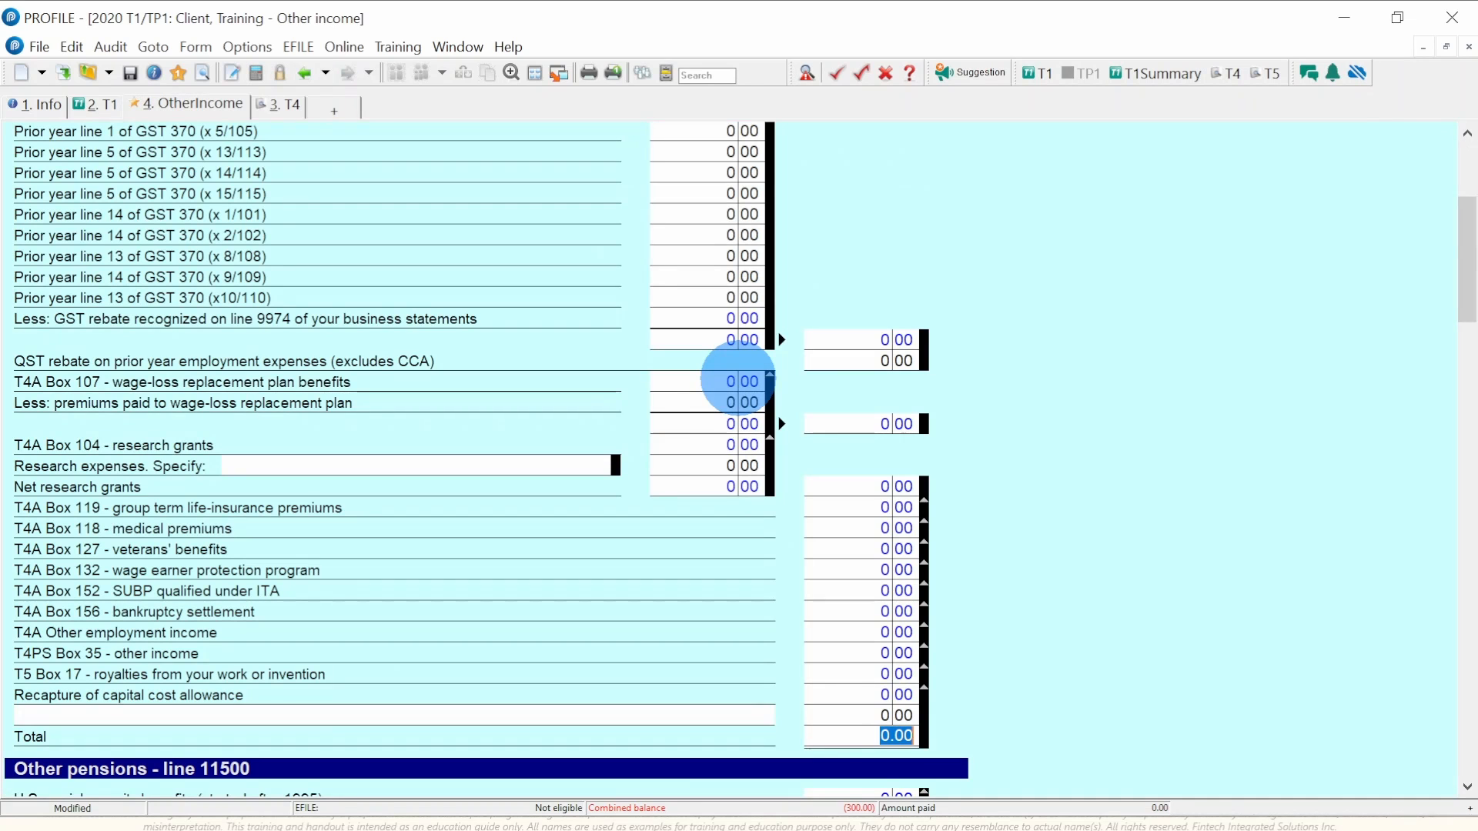
{"action": "key", "text": "Escape"}
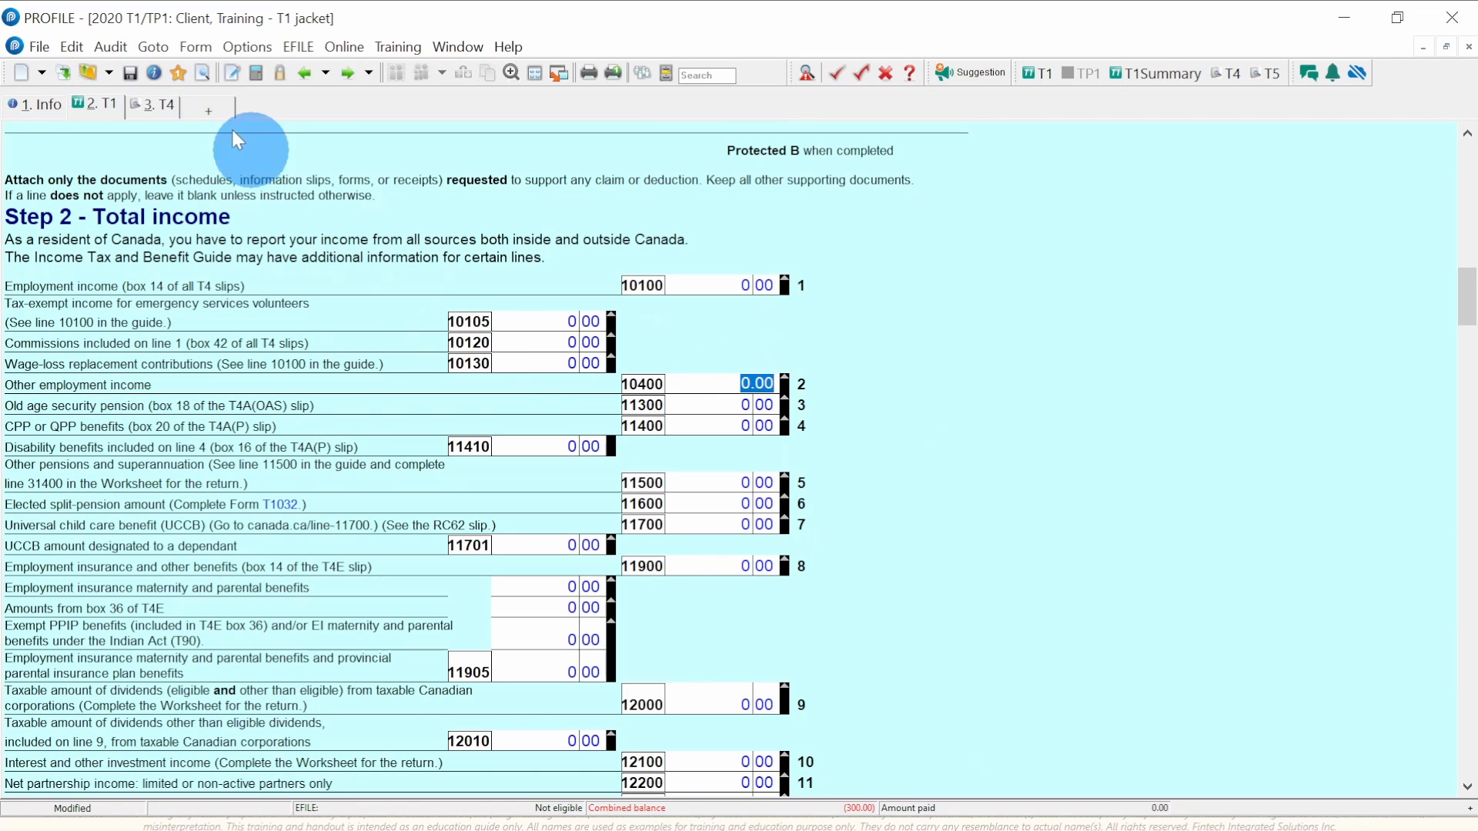
{"action": "left_click", "coordinate": [199, 107]}
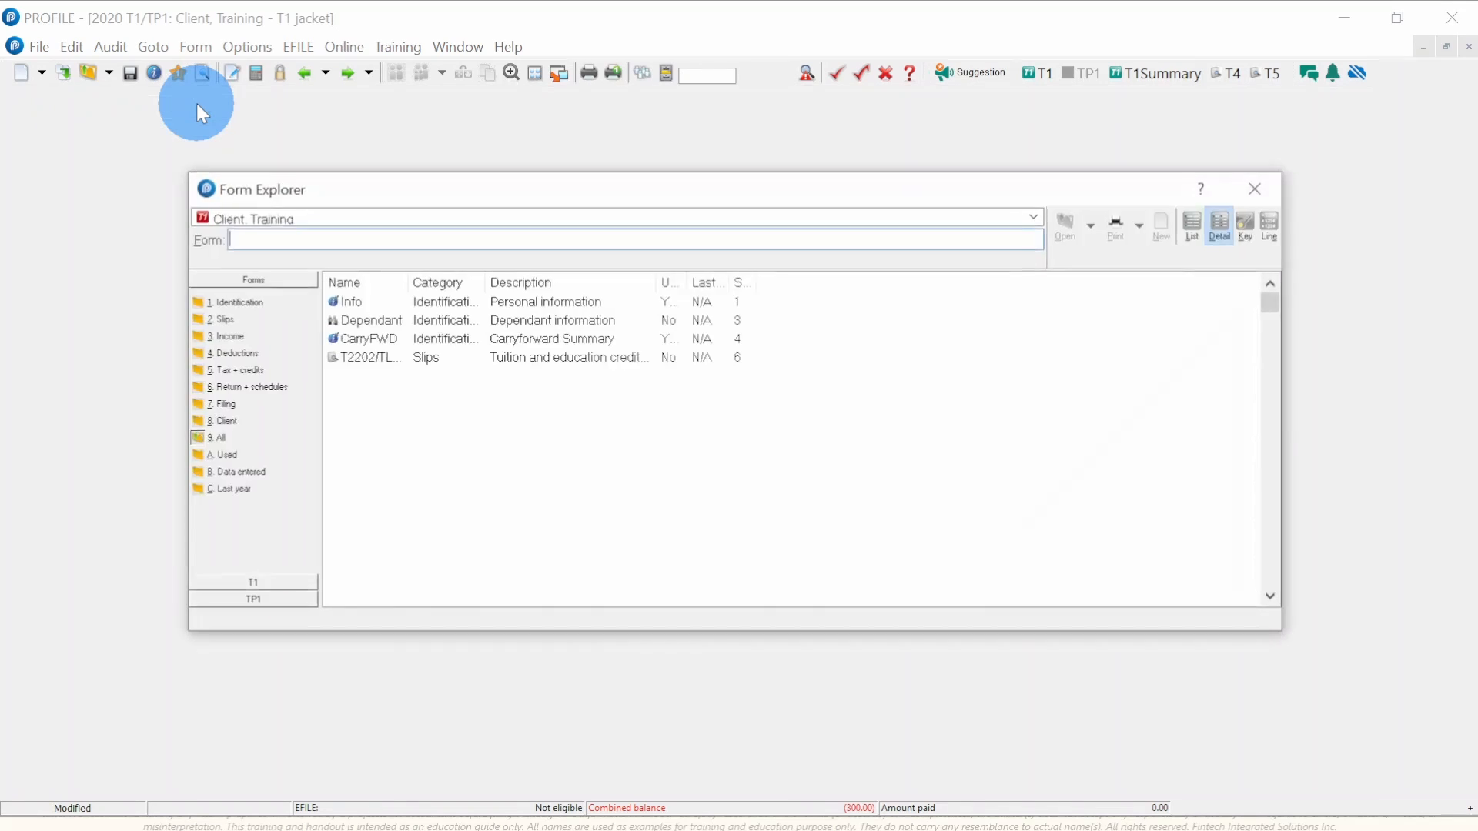
{"action": "type", "text": "t"}
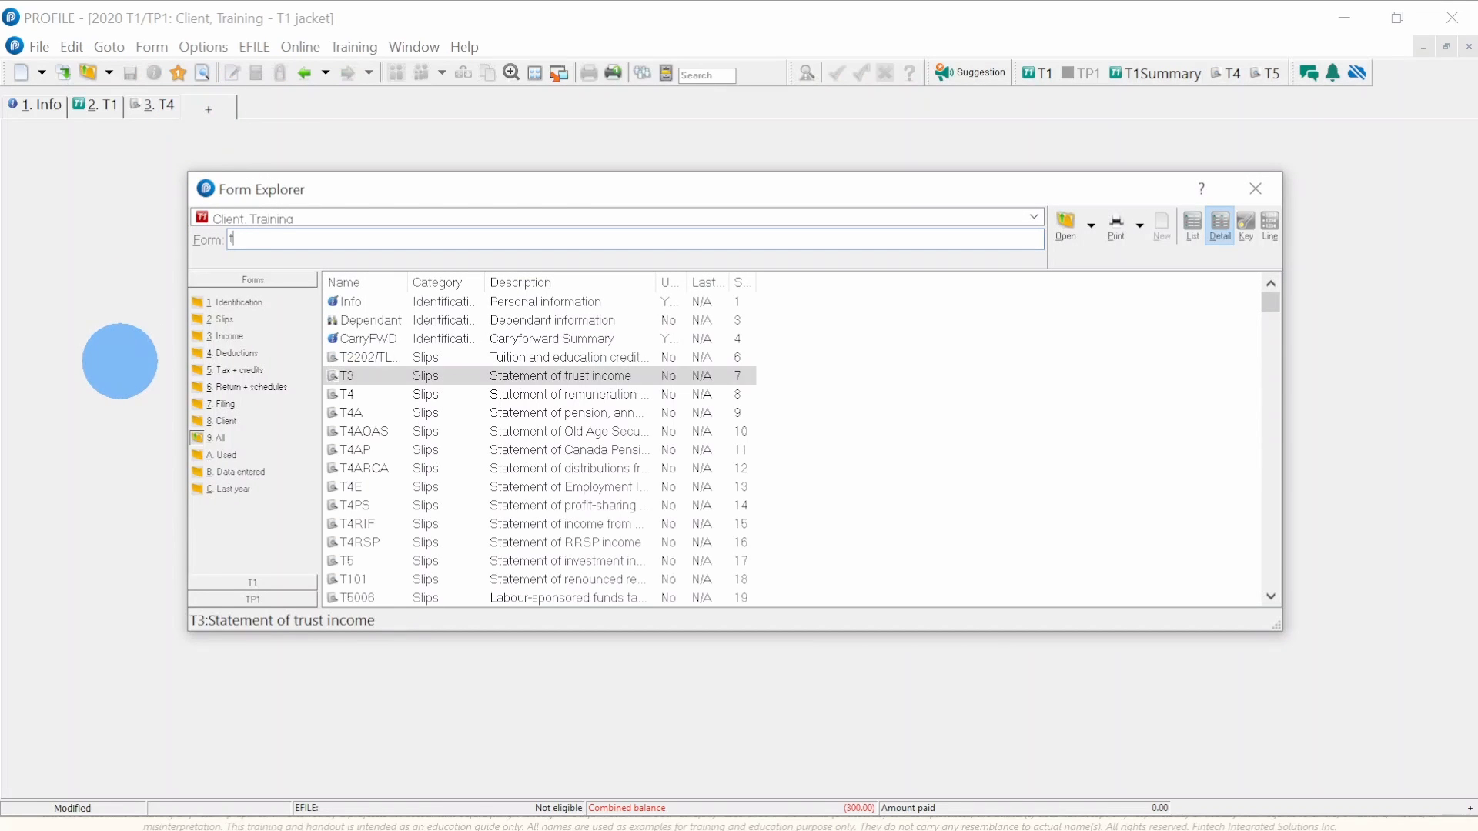
{"action": "type", "text": "4aO"}
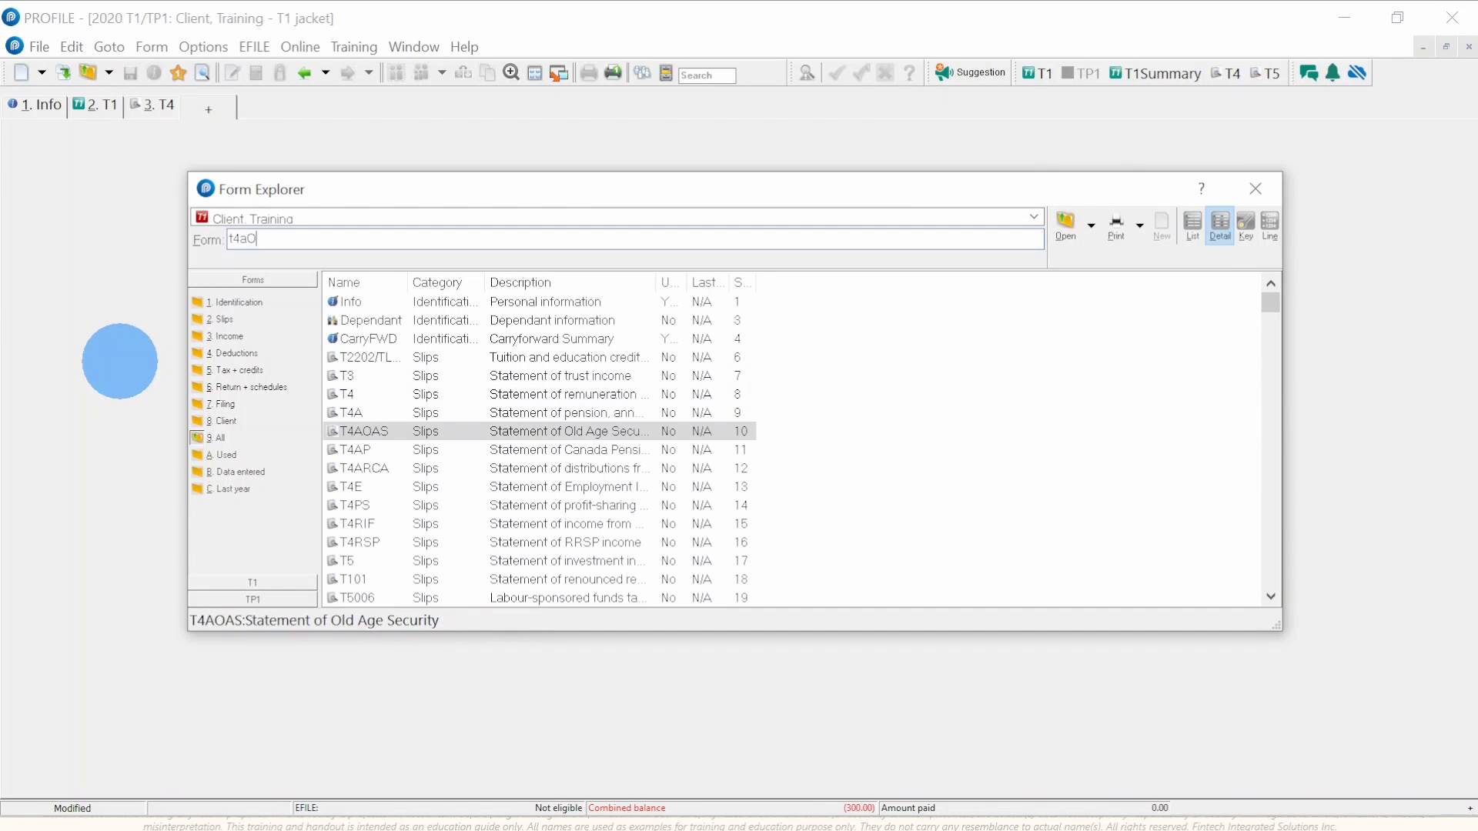
{"action": "key", "text": "Return"}
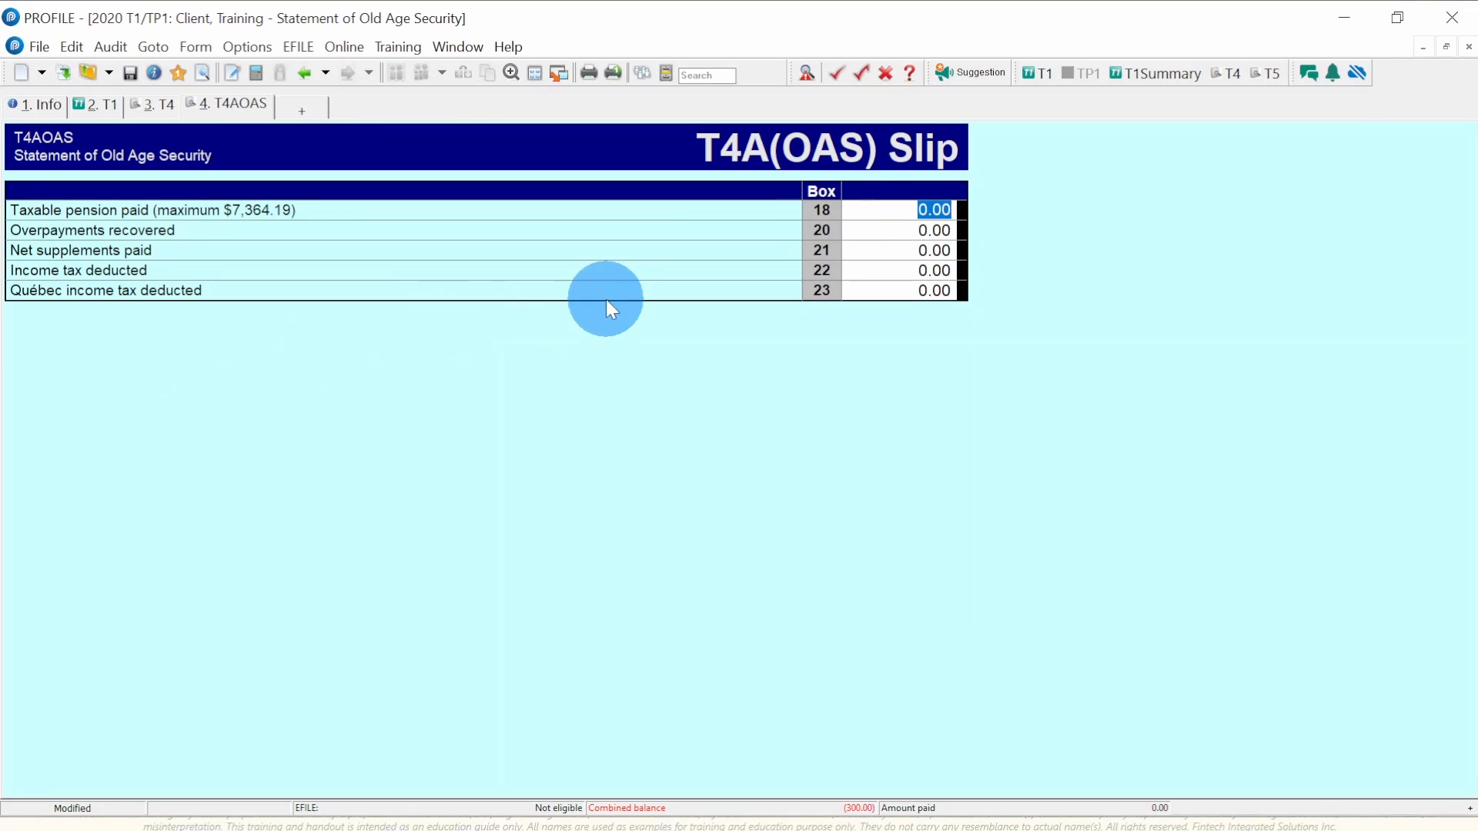
- Add a blank T4A(P) Canada Pension Plan slip from Form Explorer and return to the T1 income lines
{"action": "left_click", "coordinate": [869, 209]}
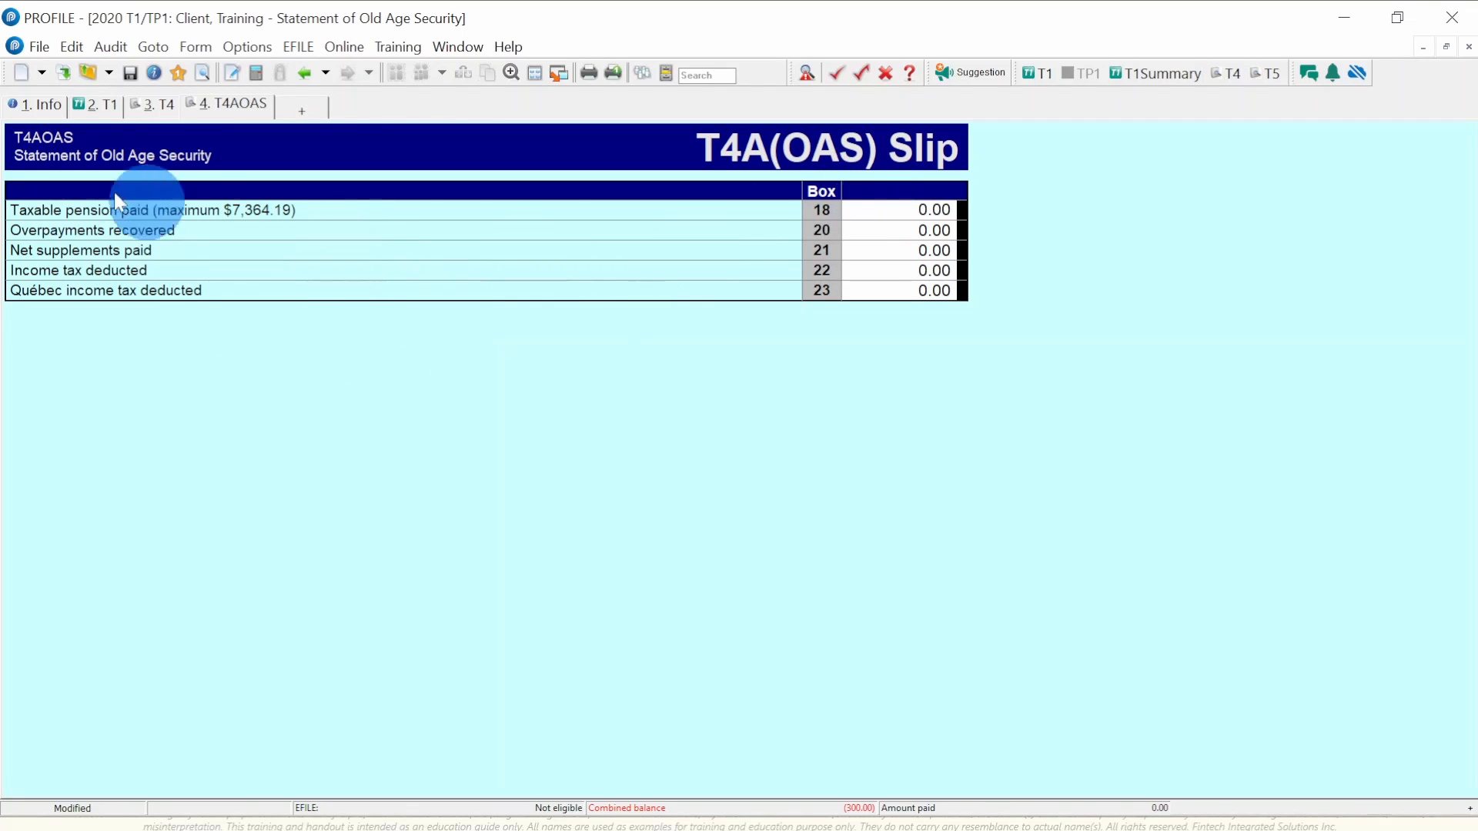
{"action": "left_click", "coordinate": [90, 106]}
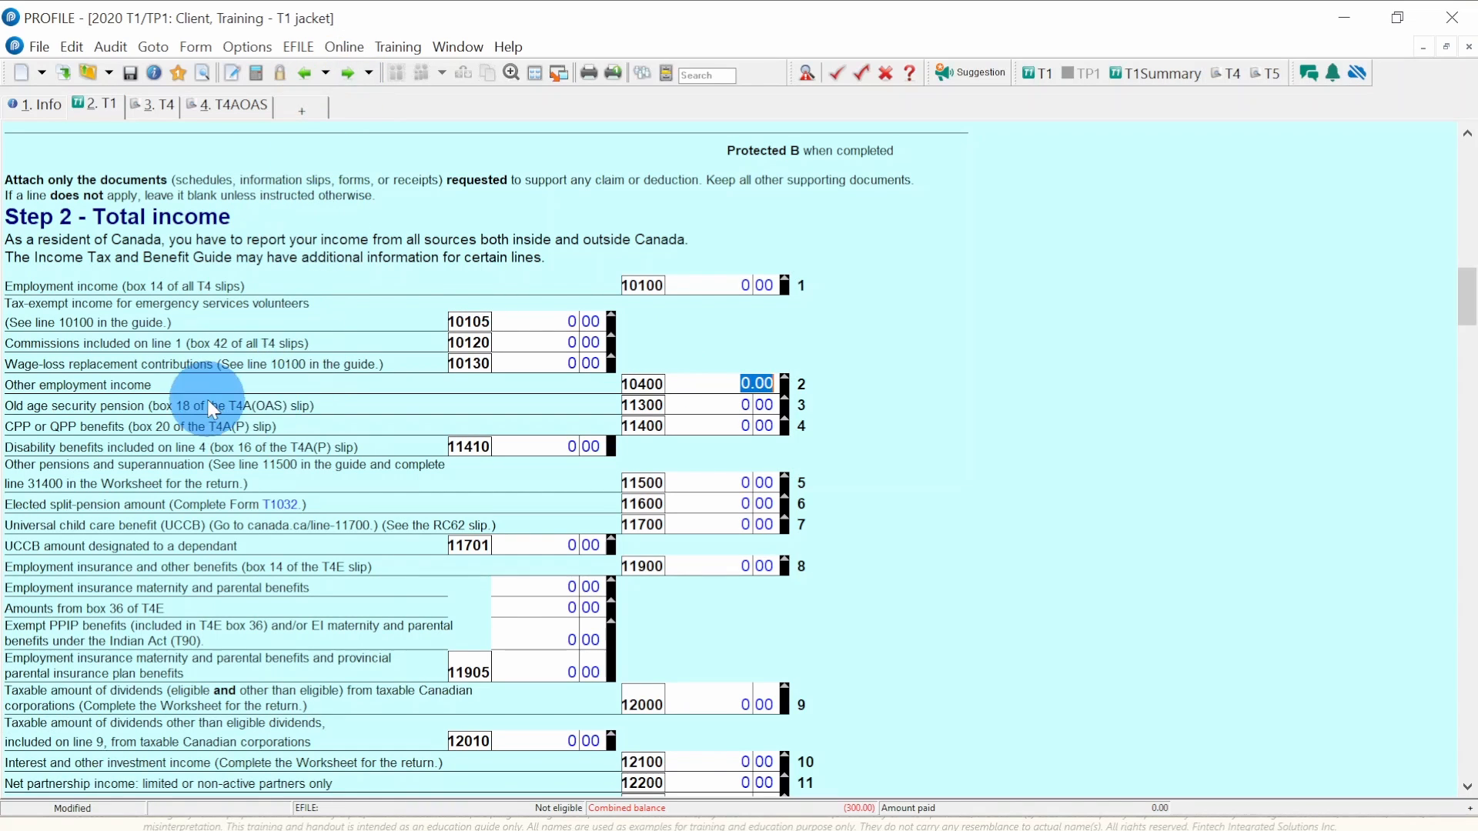
{"action": "left_click", "coordinate": [302, 112]}
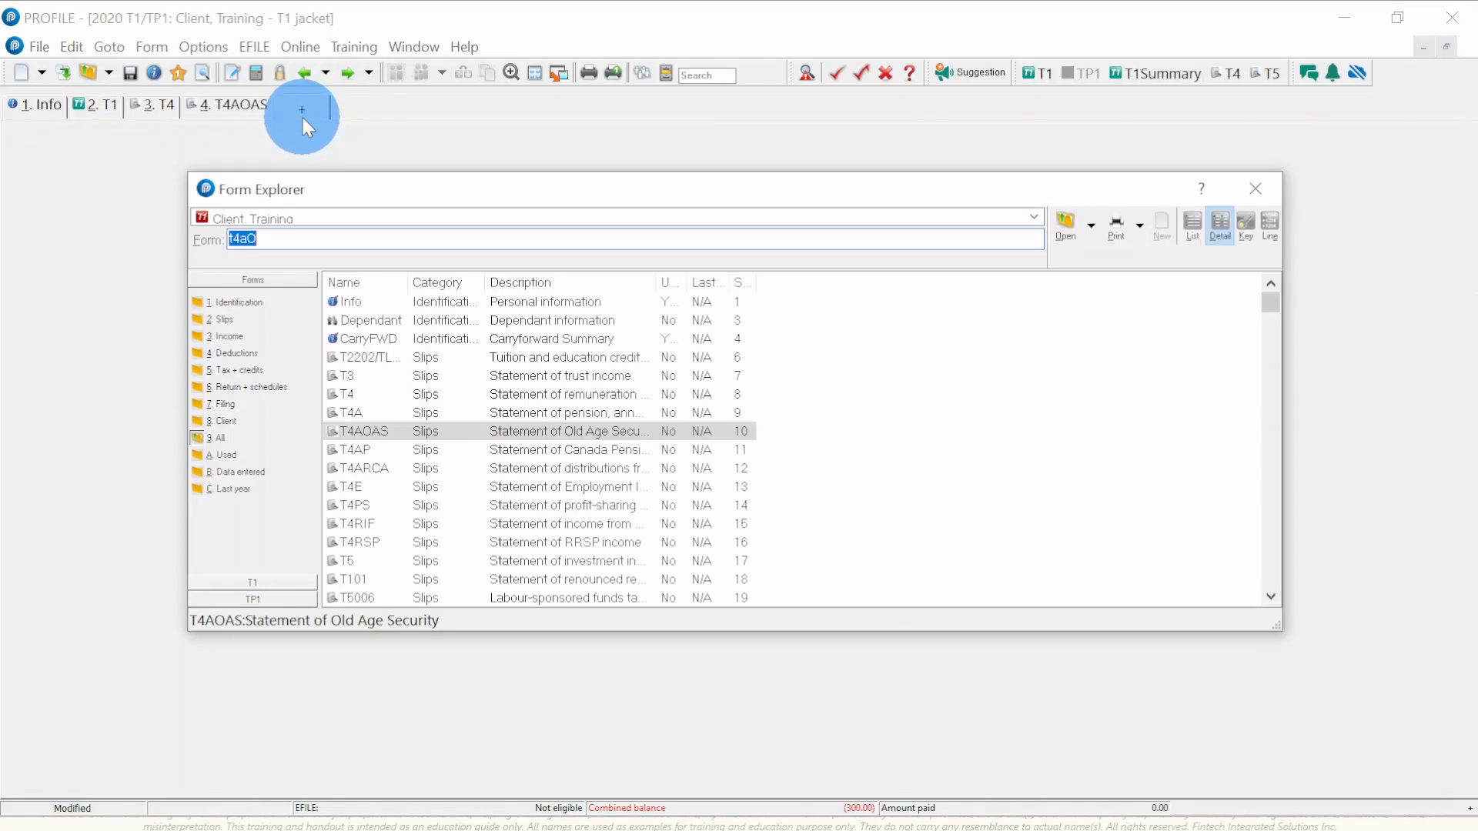
{"action": "type", "text": "t"}
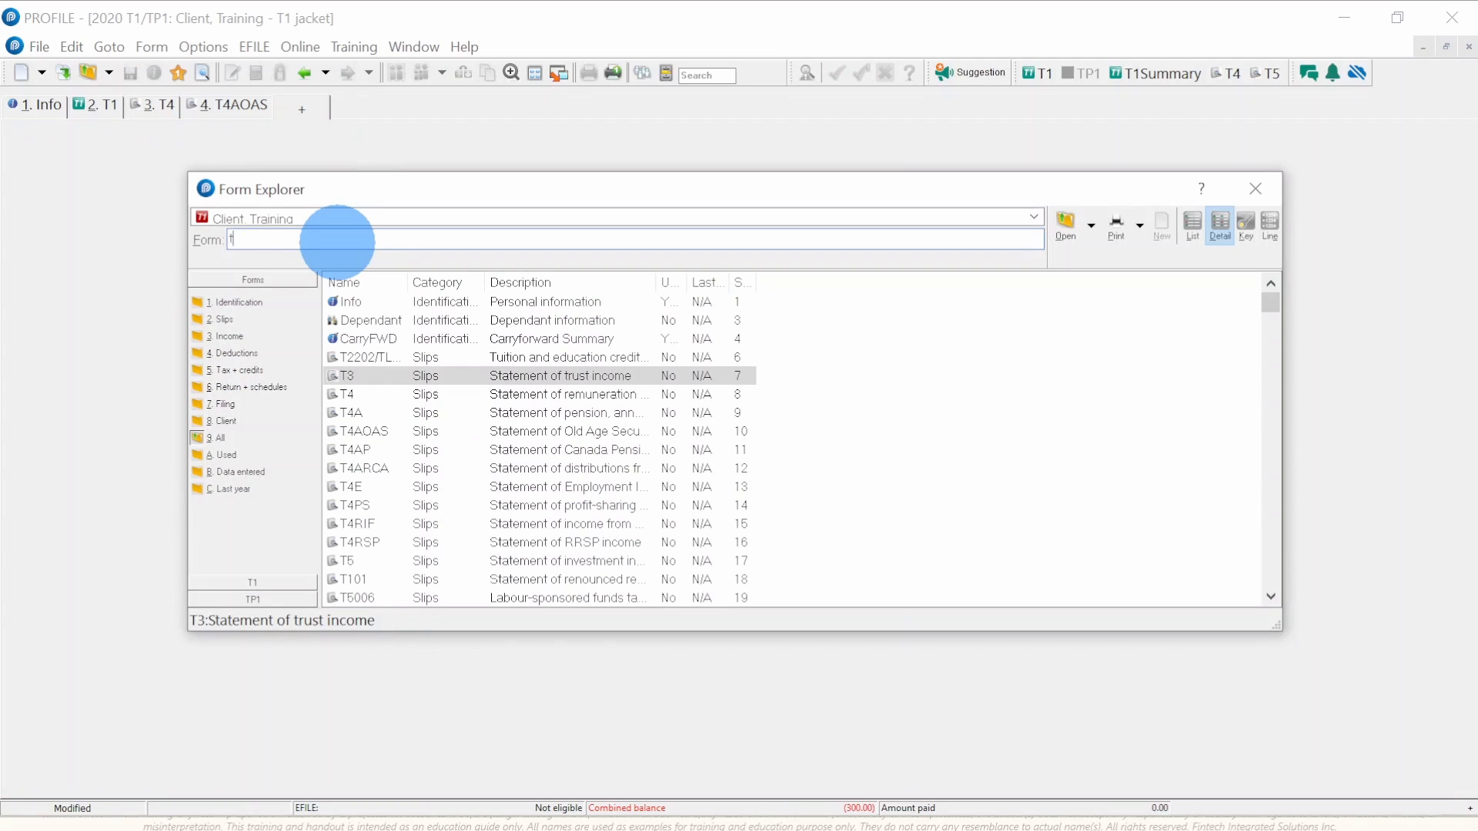
{"action": "type", "text": "4aO"}
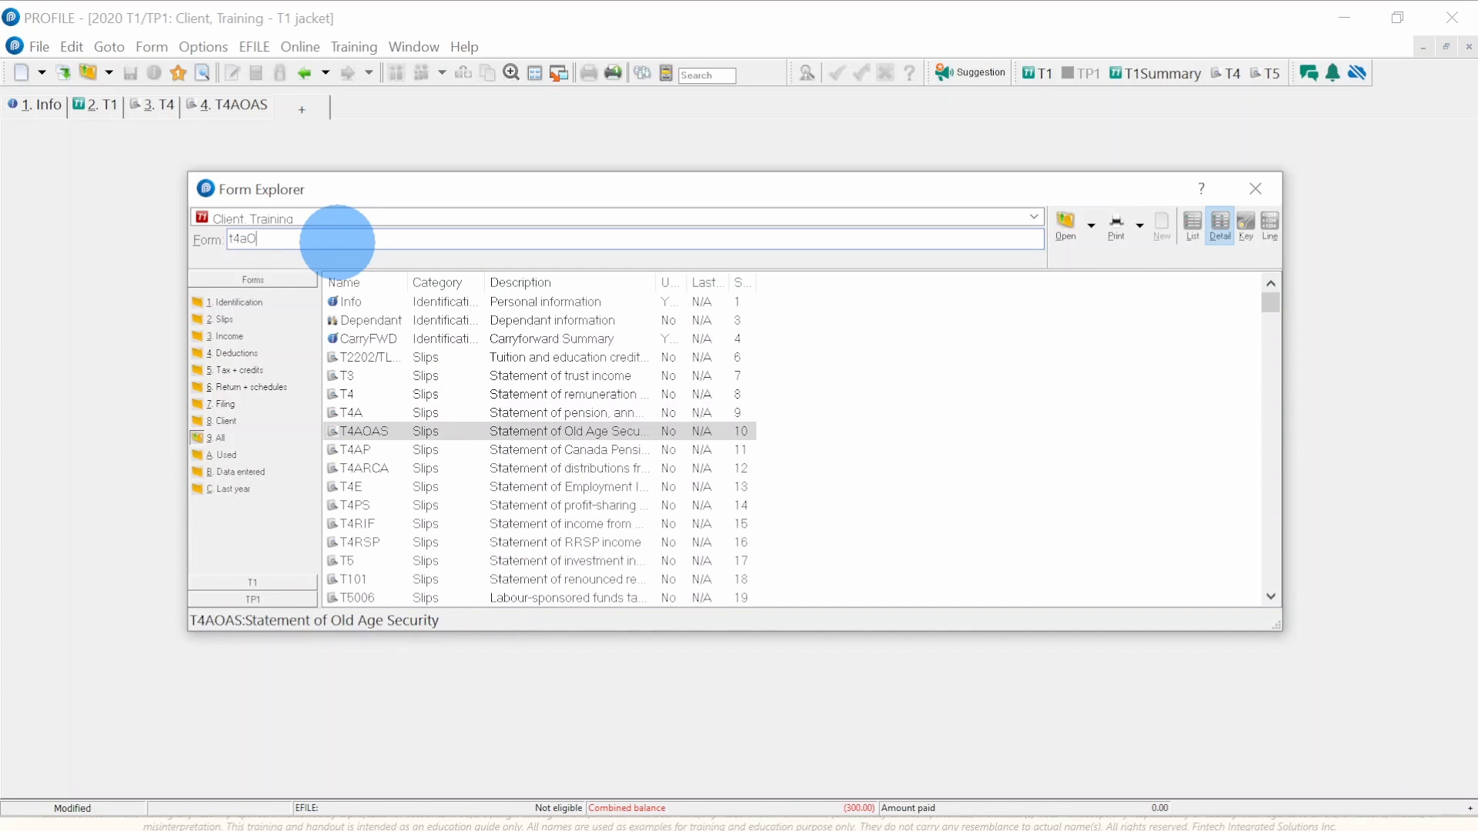
{"action": "key", "text": "Down"}
{"action": "key", "text": "Return"}
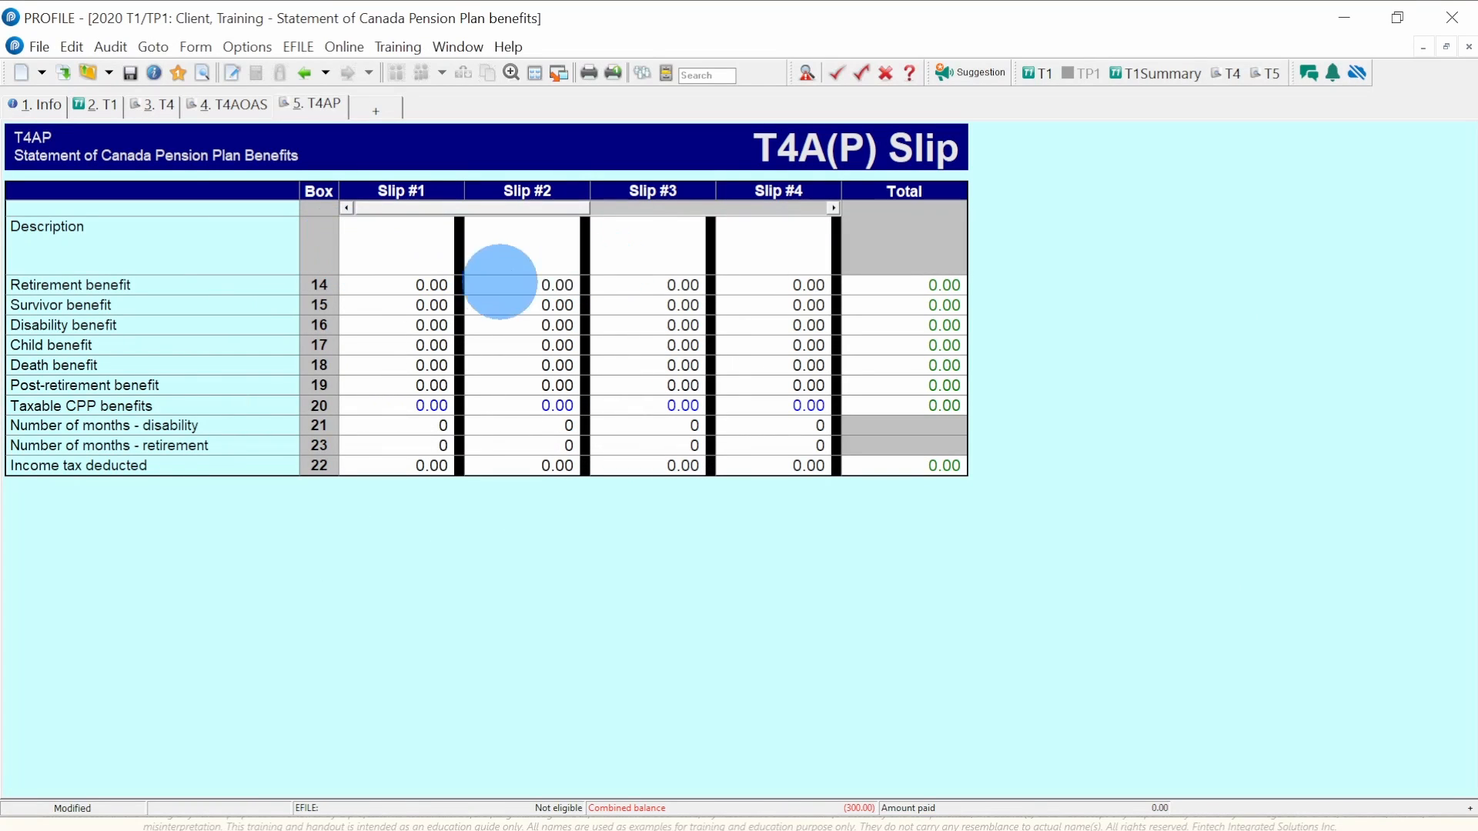
{"action": "left_click", "coordinate": [95, 106]}
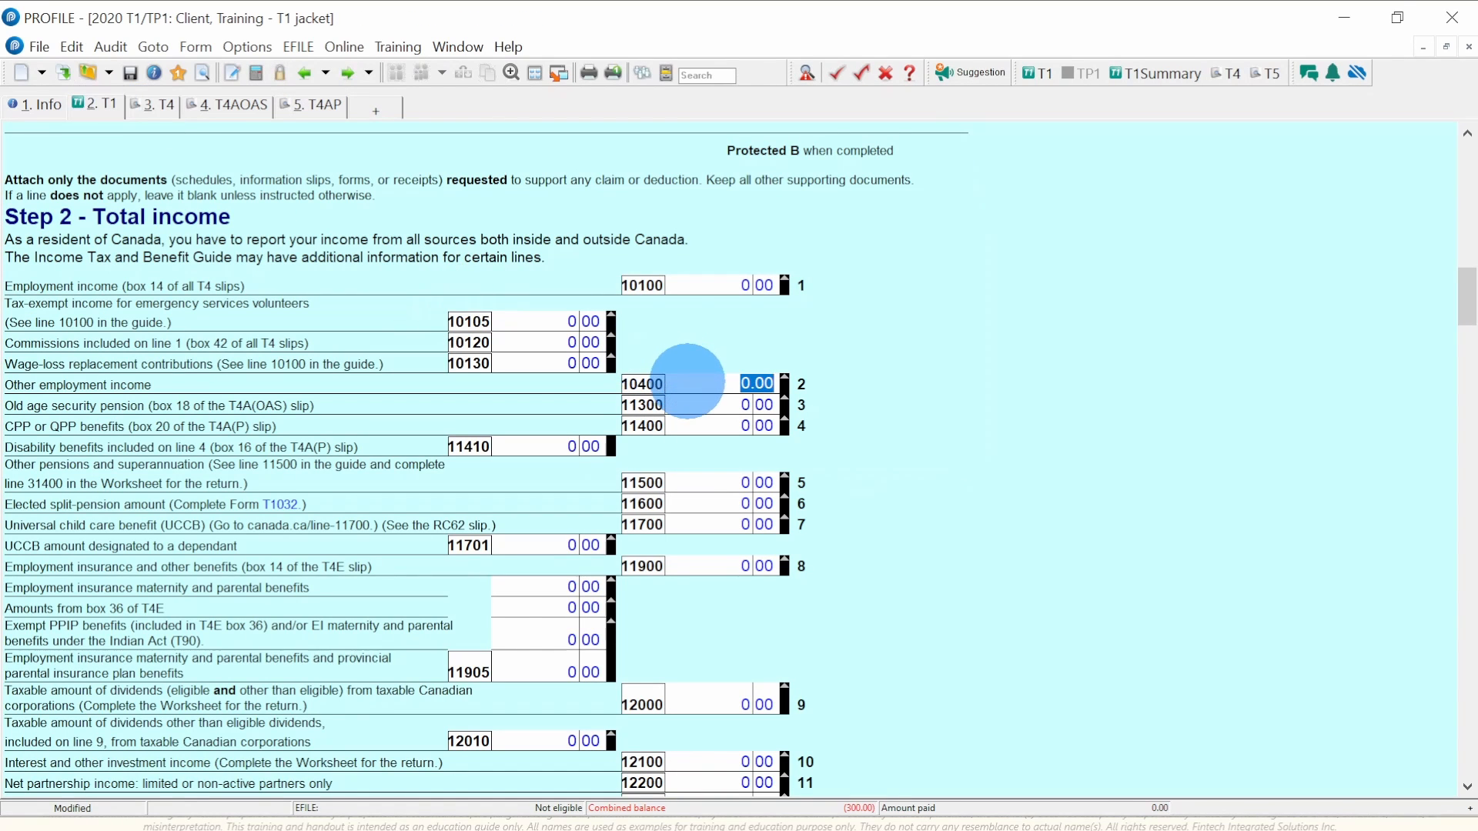
{"action": "left_click", "coordinate": [687, 381]}
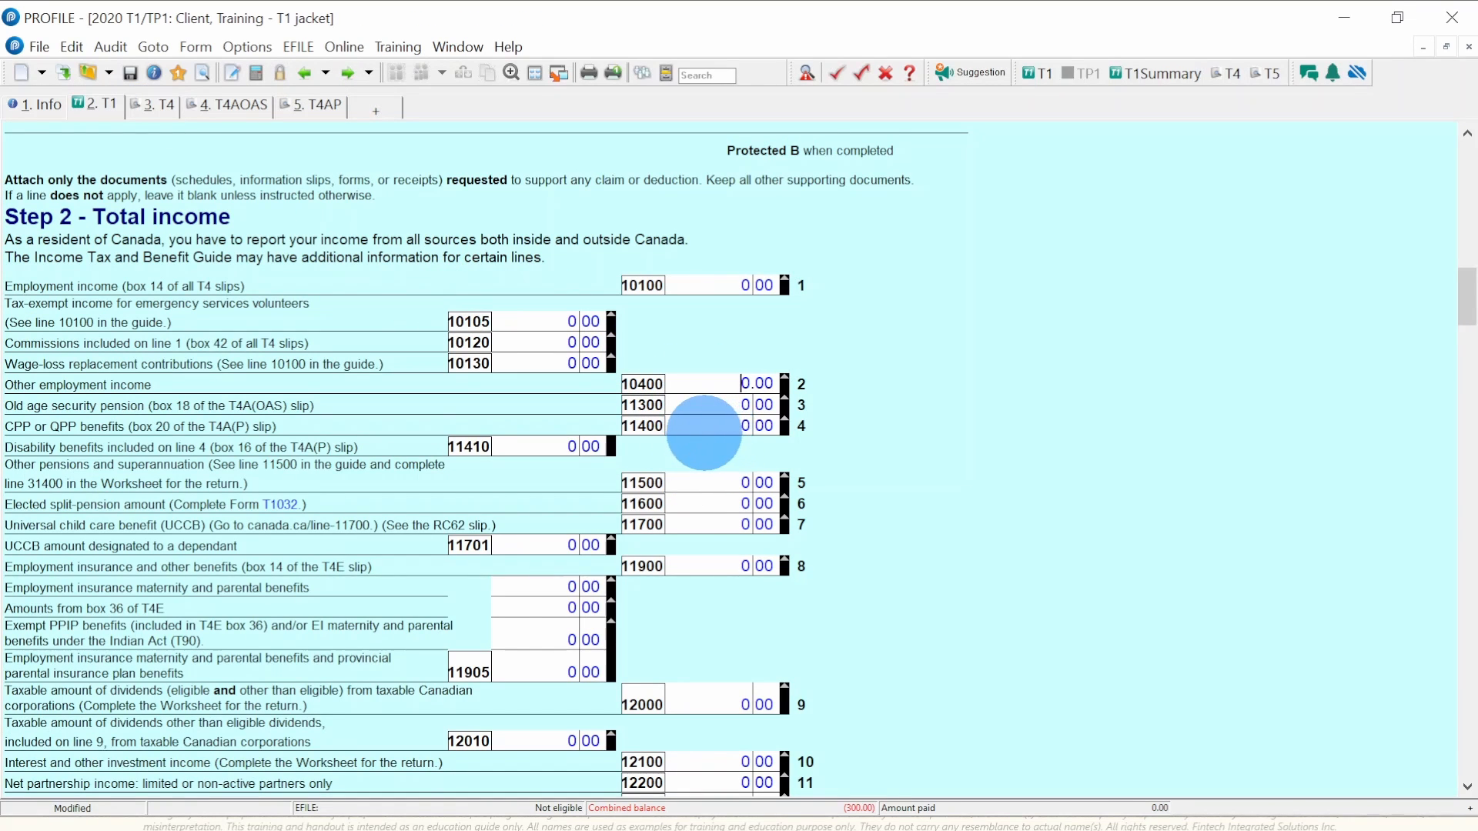
{"action": "scroll", "coordinate": [705, 432], "scroll_direction": "down", "scroll_amount": 3}
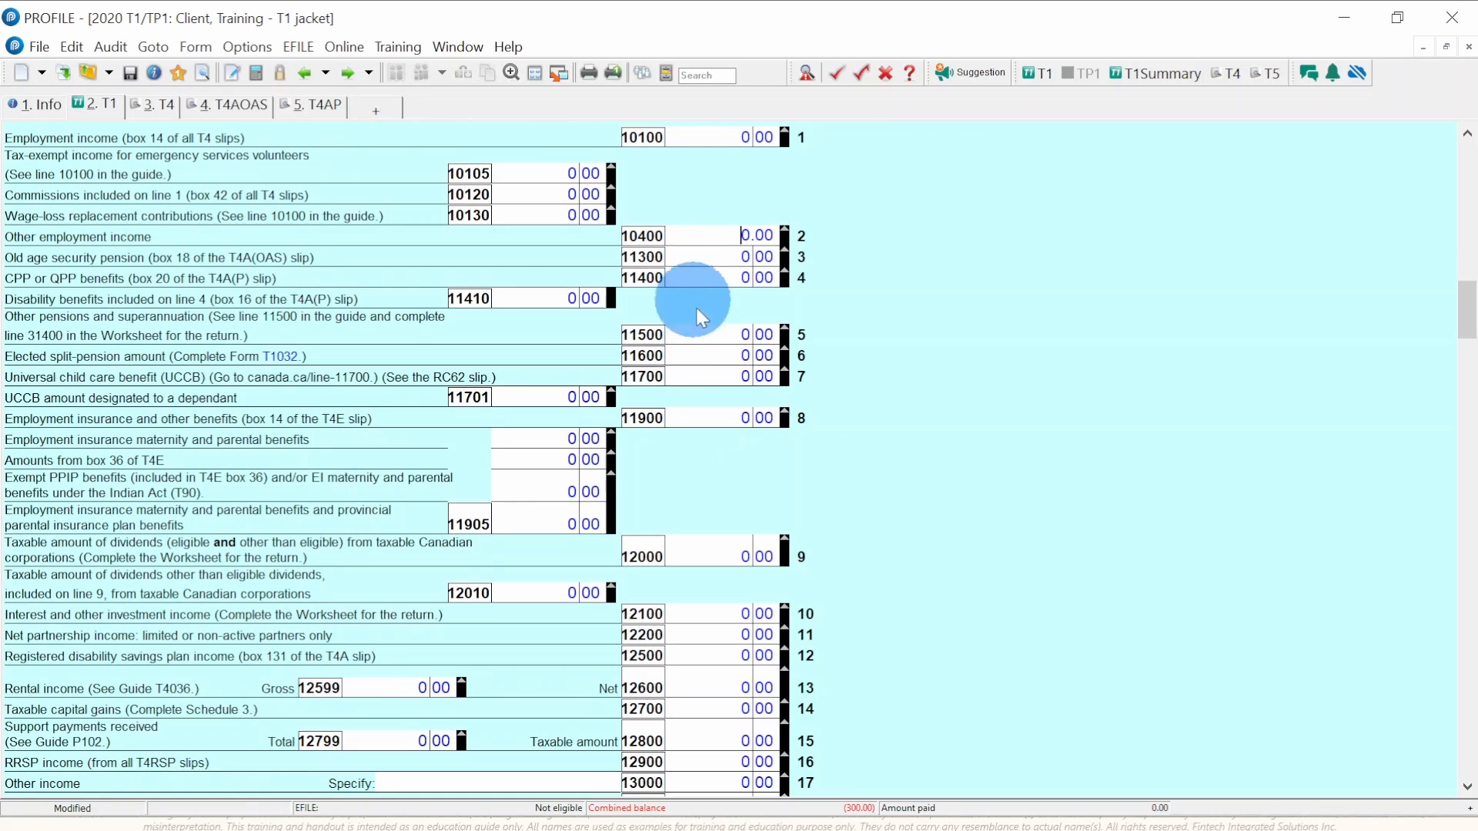
{"action": "scroll", "coordinate": [702, 341], "scroll_direction": "up", "scroll_amount": 4}
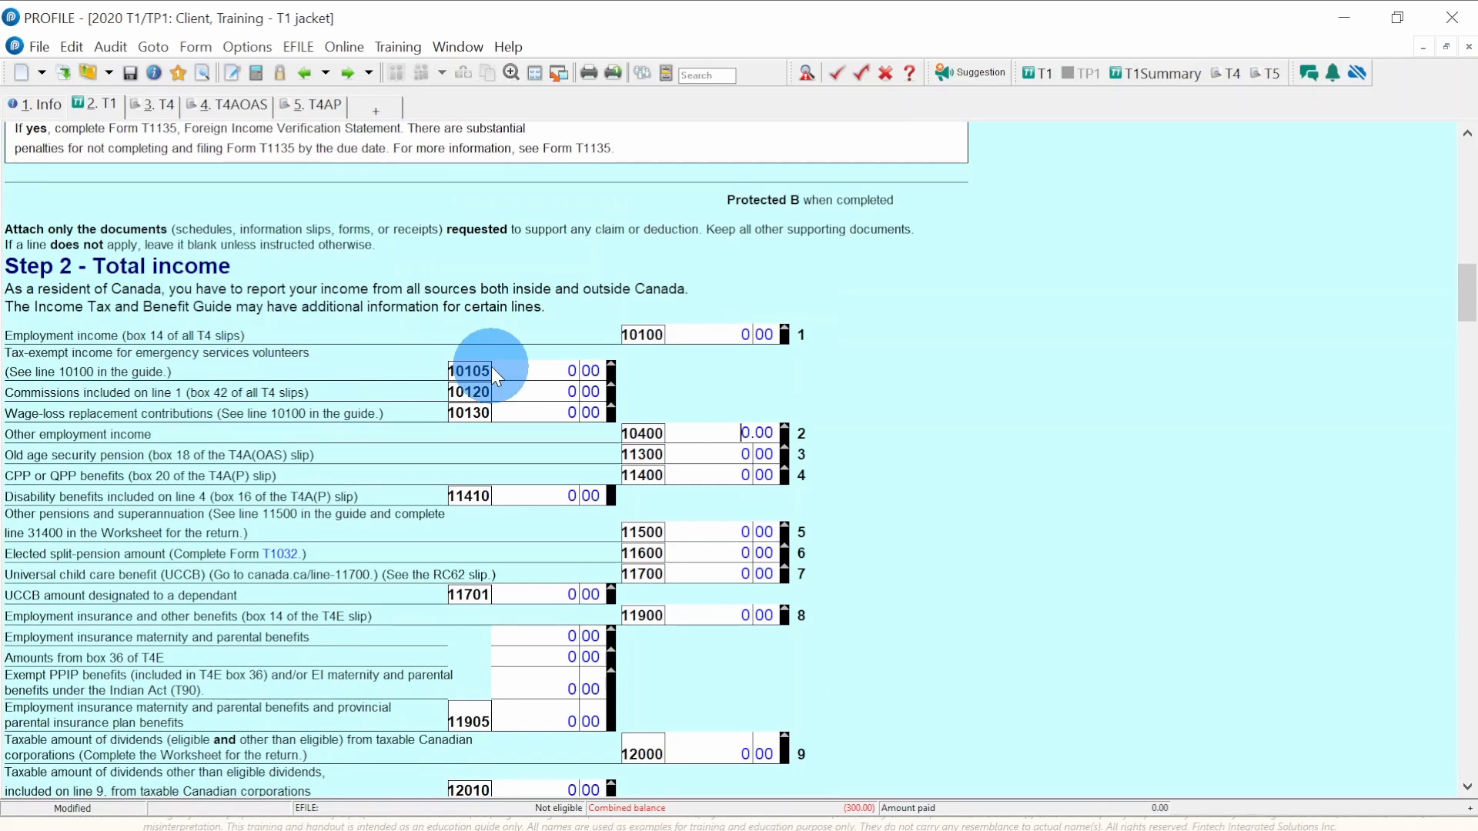
{"action": "scroll", "coordinate": [683, 373], "scroll_direction": "down", "scroll_amount": 3}
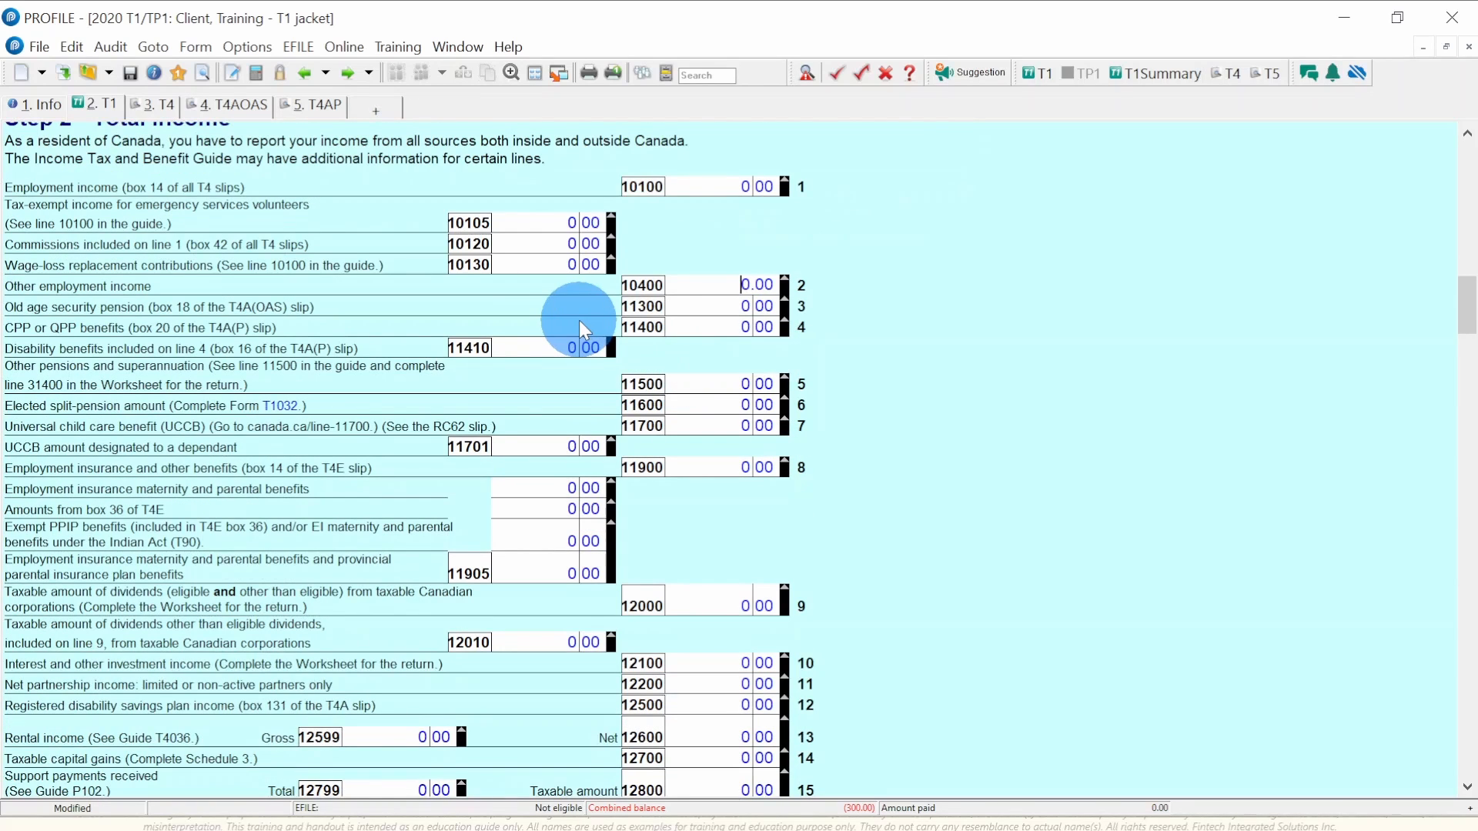
{"action": "scroll", "coordinate": [594, 422], "scroll_direction": "down", "scroll_amount": 3}
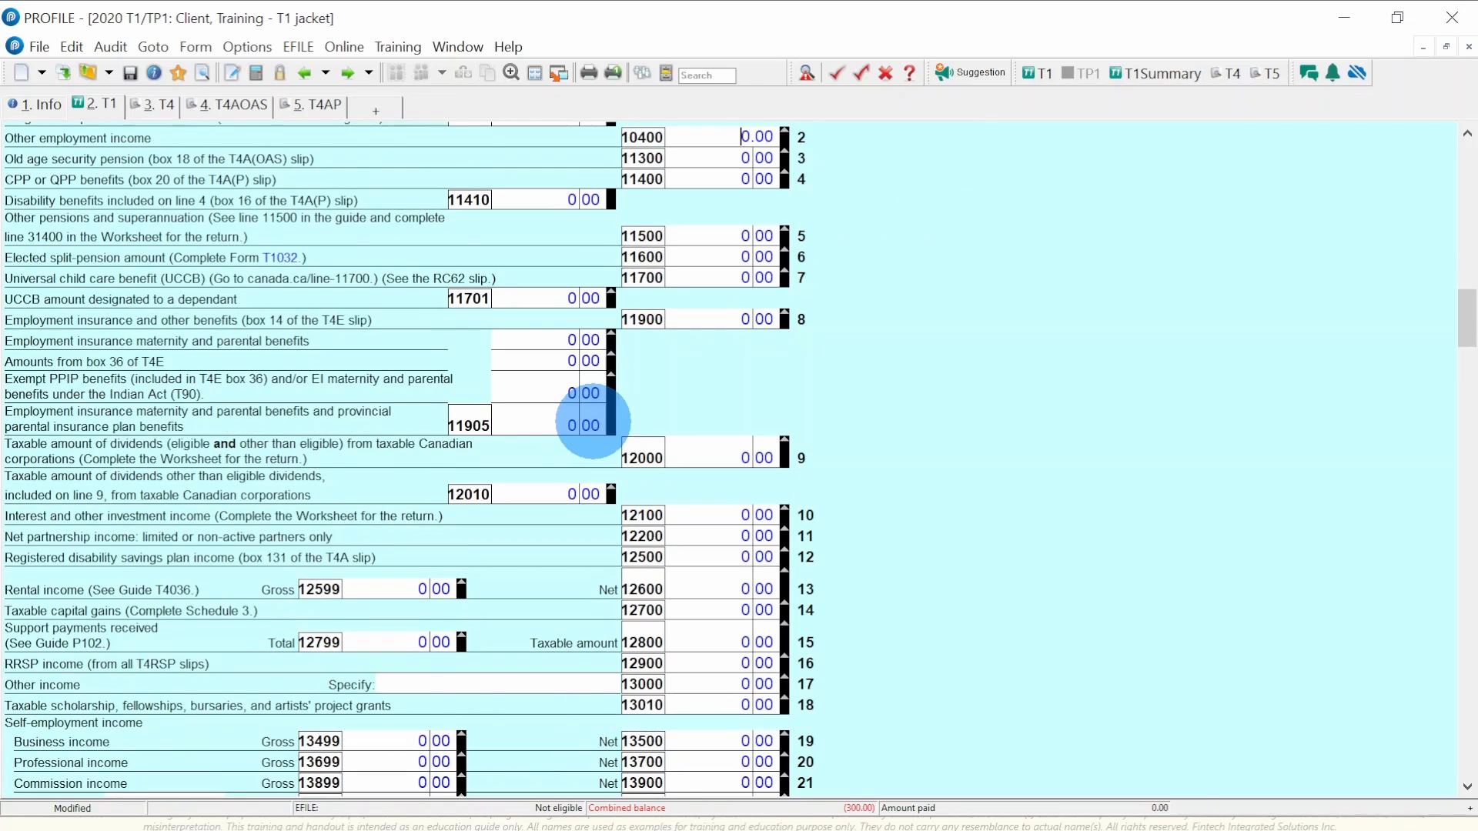
{"action": "scroll", "coordinate": [593, 421], "scroll_direction": "down", "scroll_amount": 4}
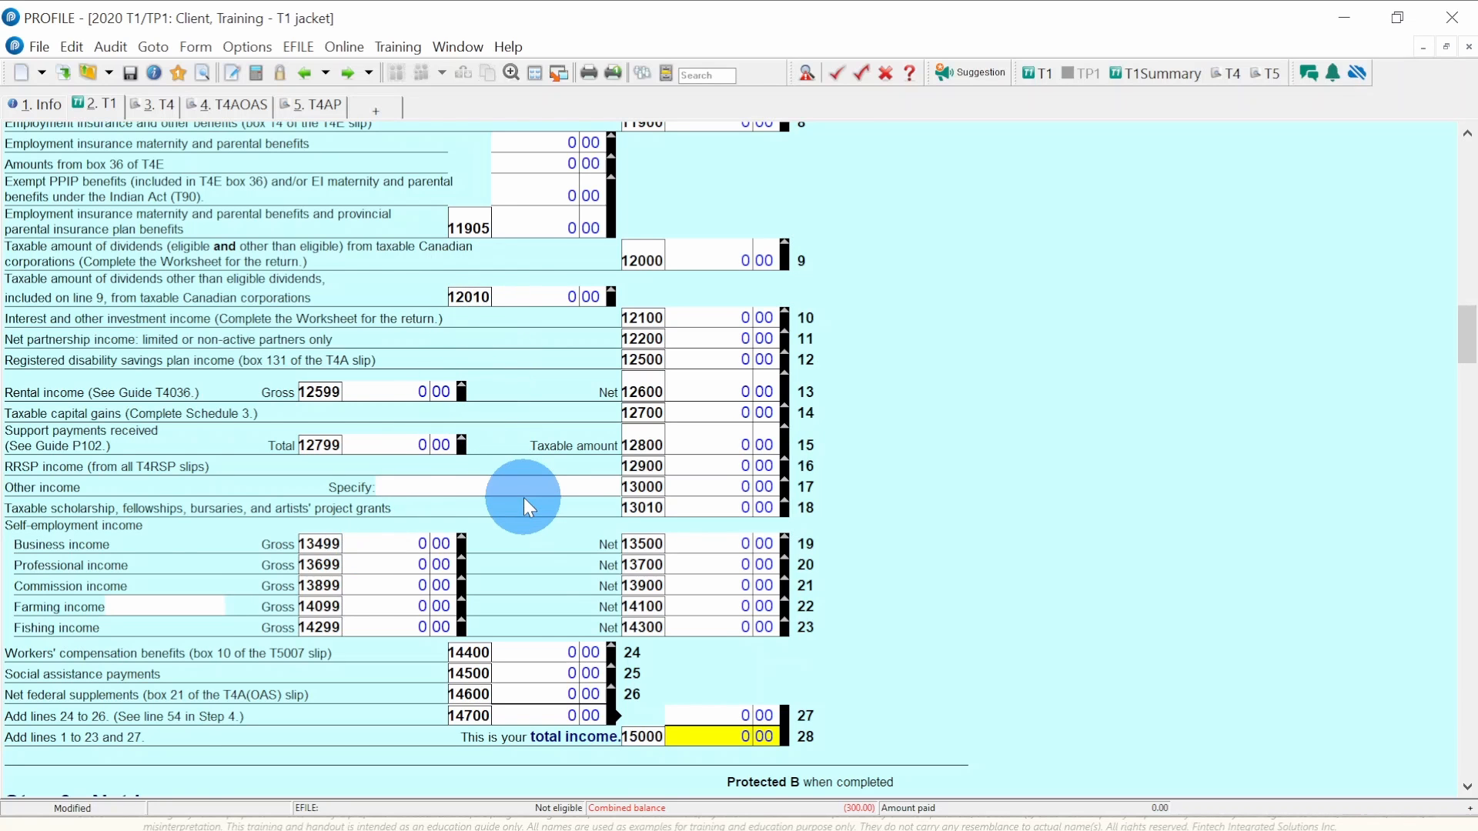
{"action": "scroll", "coordinate": [523, 498], "scroll_direction": "down", "scroll_amount": 10}
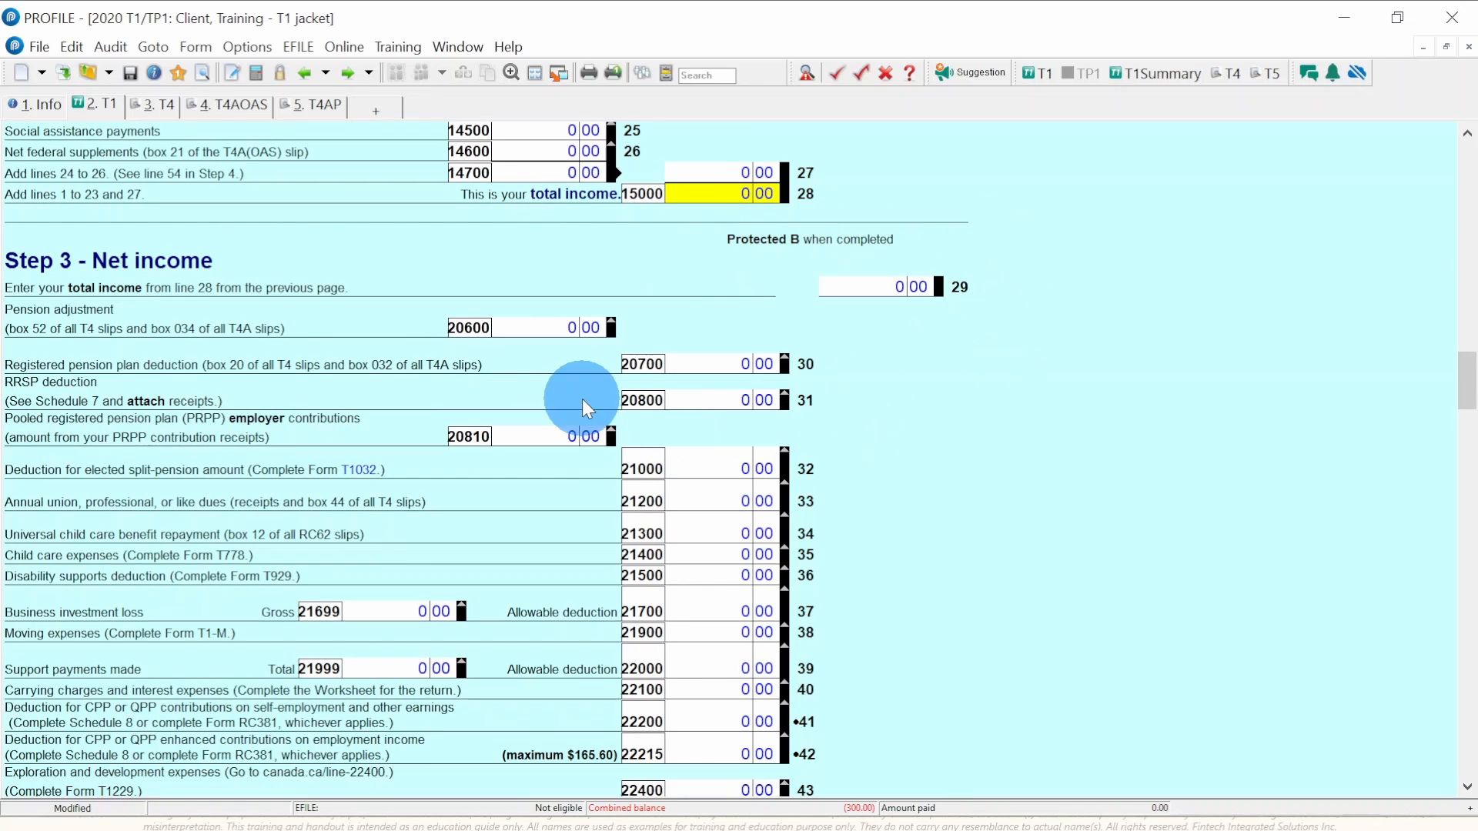
- Scroll through Steps 3 and 4 to verify net income and line 26000 taxable income are 0.00
{"action": "scroll", "coordinate": [488, 339], "scroll_direction": "down", "scroll_amount": 1}
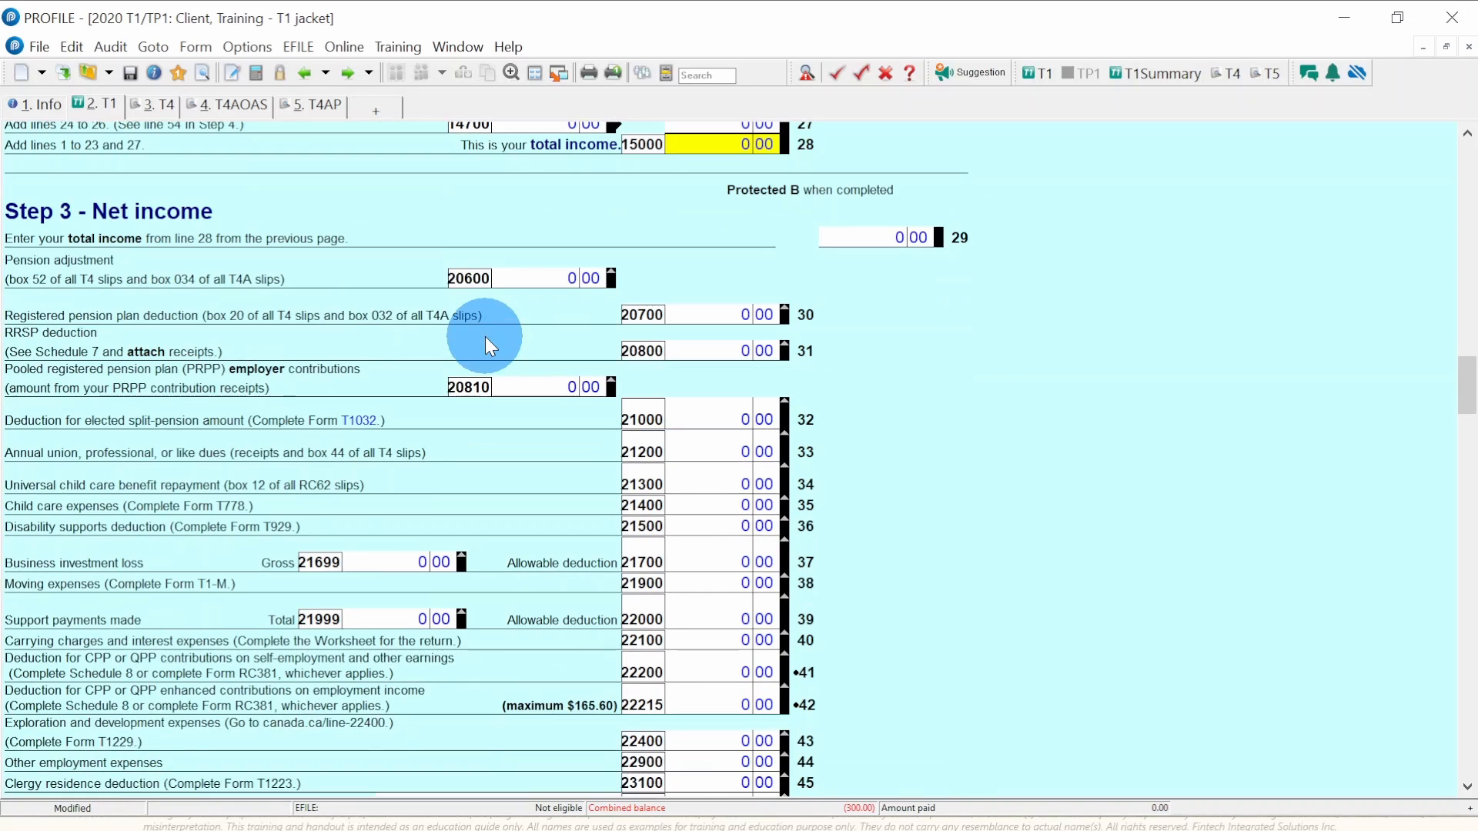
{"action": "scroll", "coordinate": [485, 335], "scroll_direction": "down", "scroll_amount": 1}
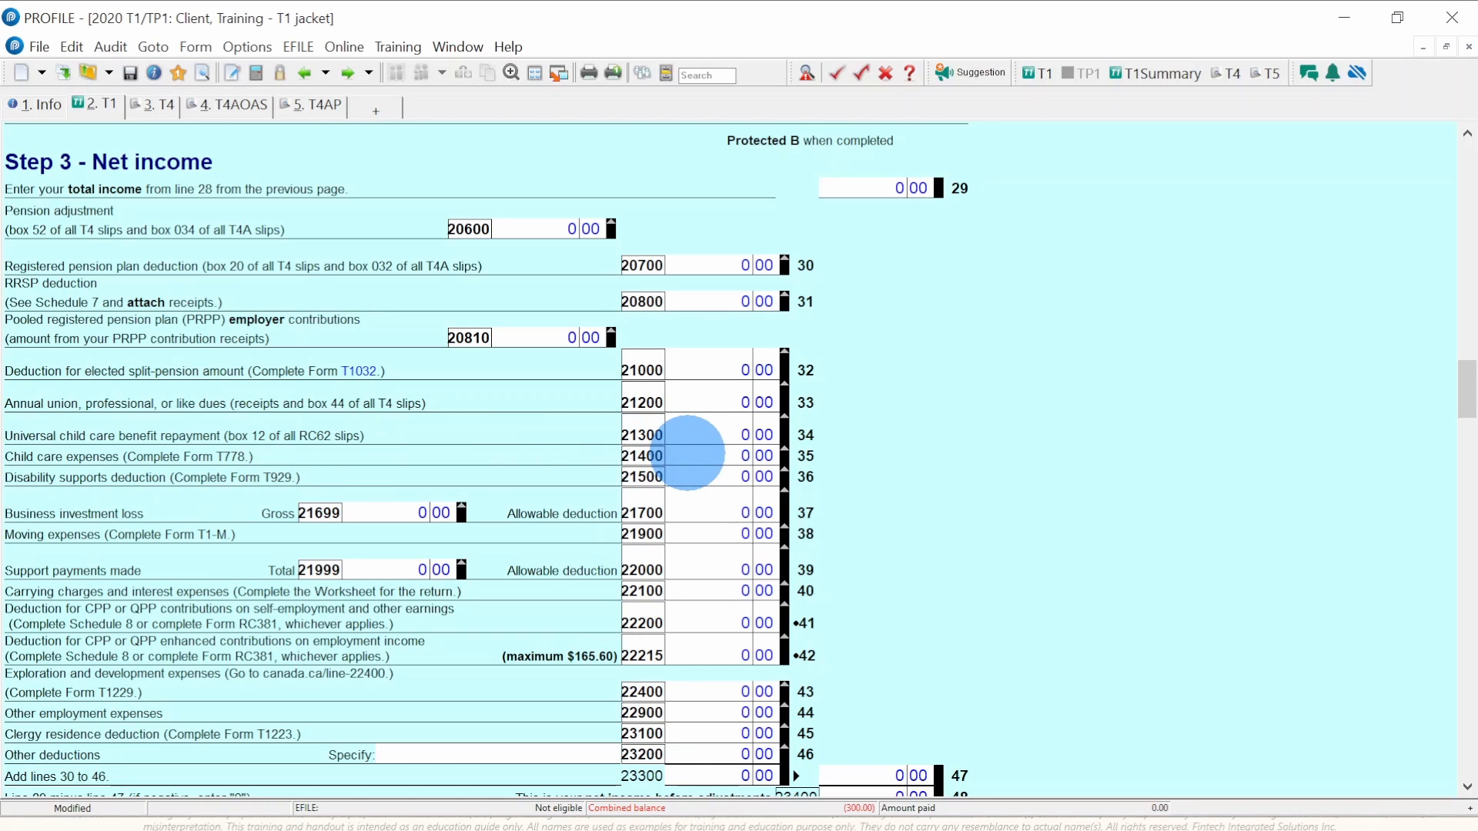
{"action": "scroll", "coordinate": [493, 522], "scroll_direction": "down", "scroll_amount": 3}
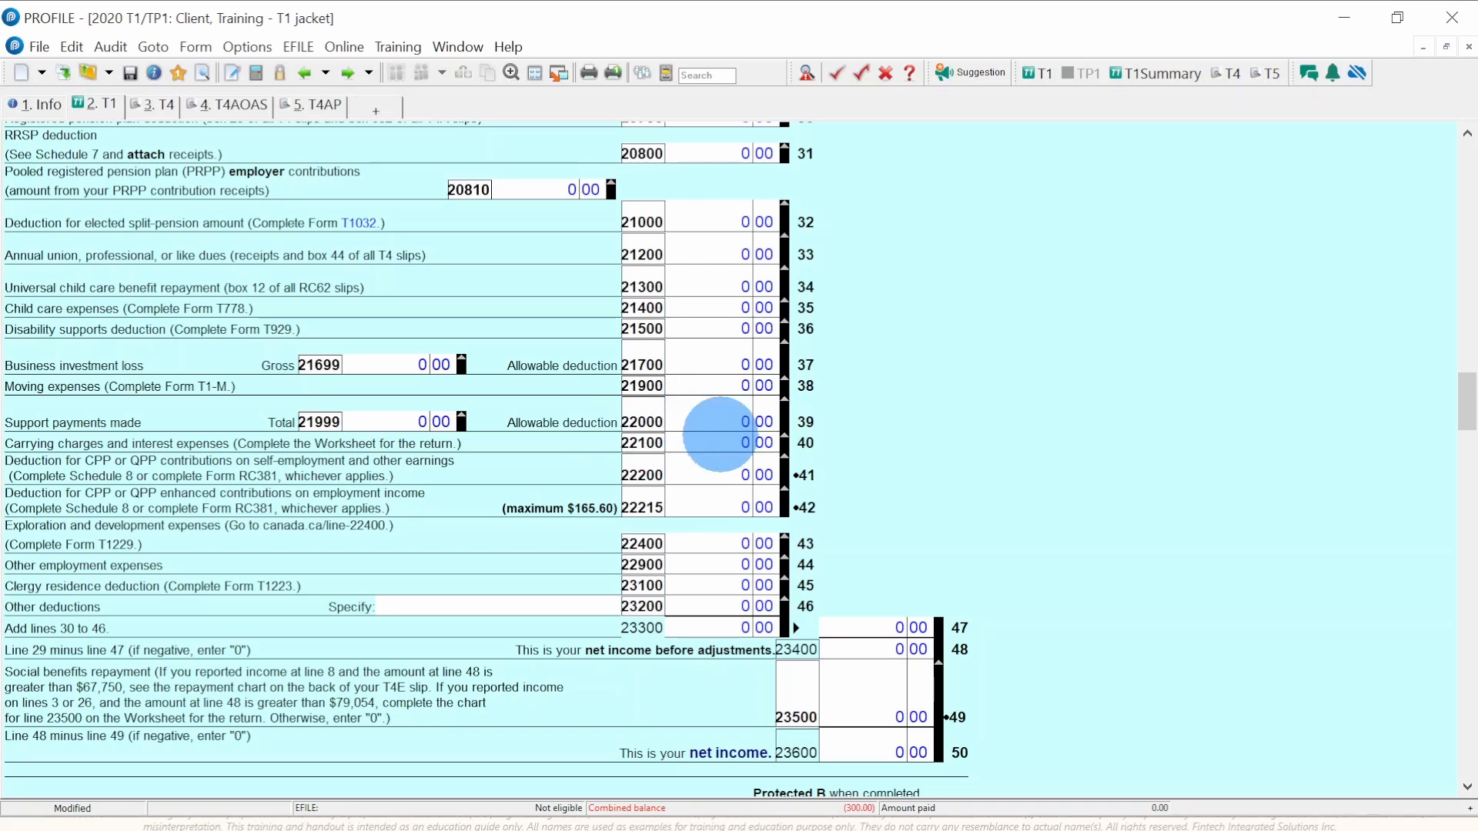
{"action": "scroll", "coordinate": [692, 540], "scroll_direction": "down", "scroll_amount": 3}
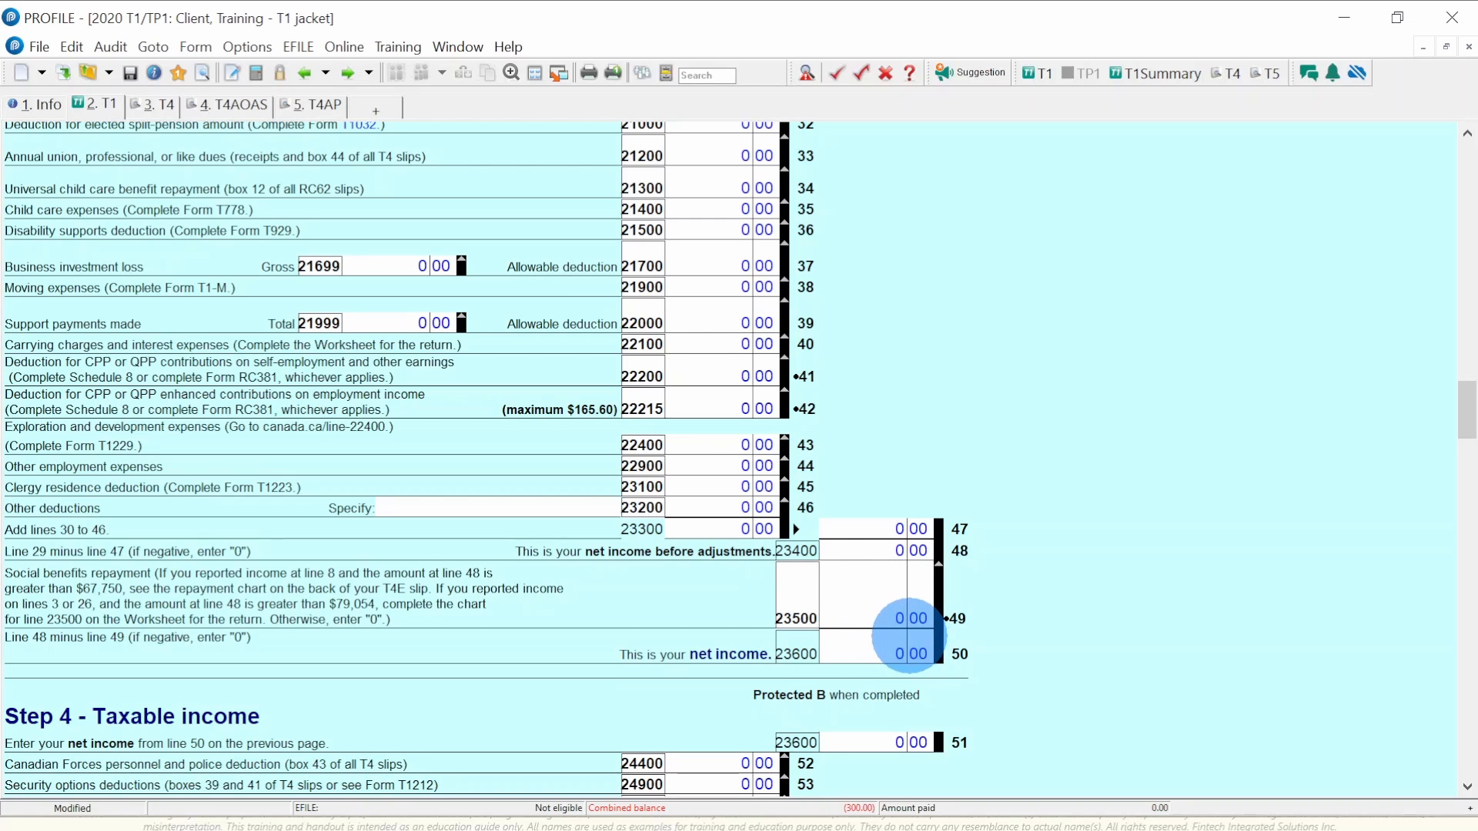
{"action": "scroll", "coordinate": [910, 636], "scroll_direction": "down", "scroll_amount": 10}
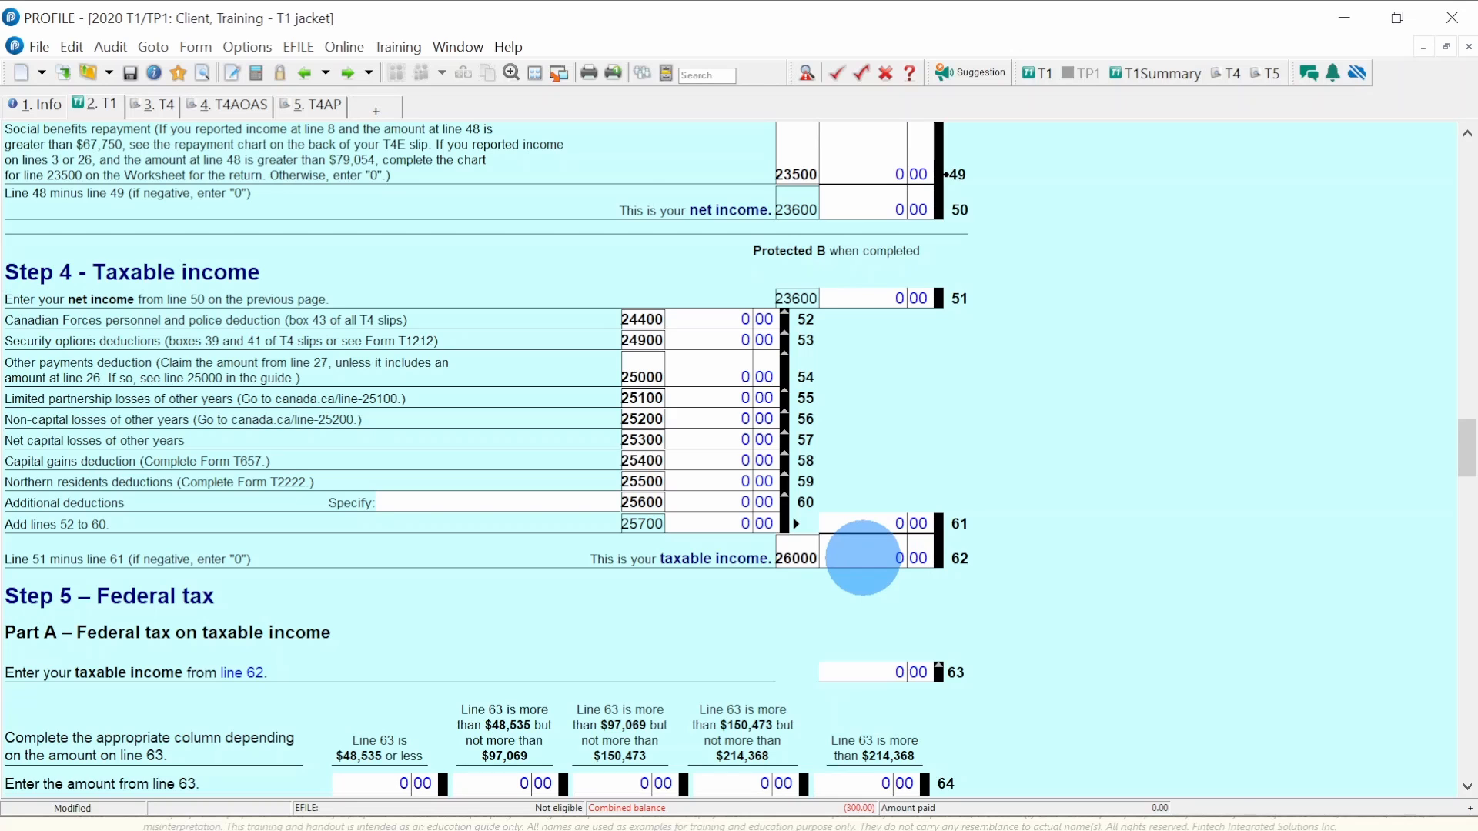
- Scroll to Step 5 to see line 63 taxable income 0.00 and the 13,229.00 basic personal amount
{"action": "scroll", "coordinate": [863, 557], "scroll_direction": "down", "scroll_amount": 7}
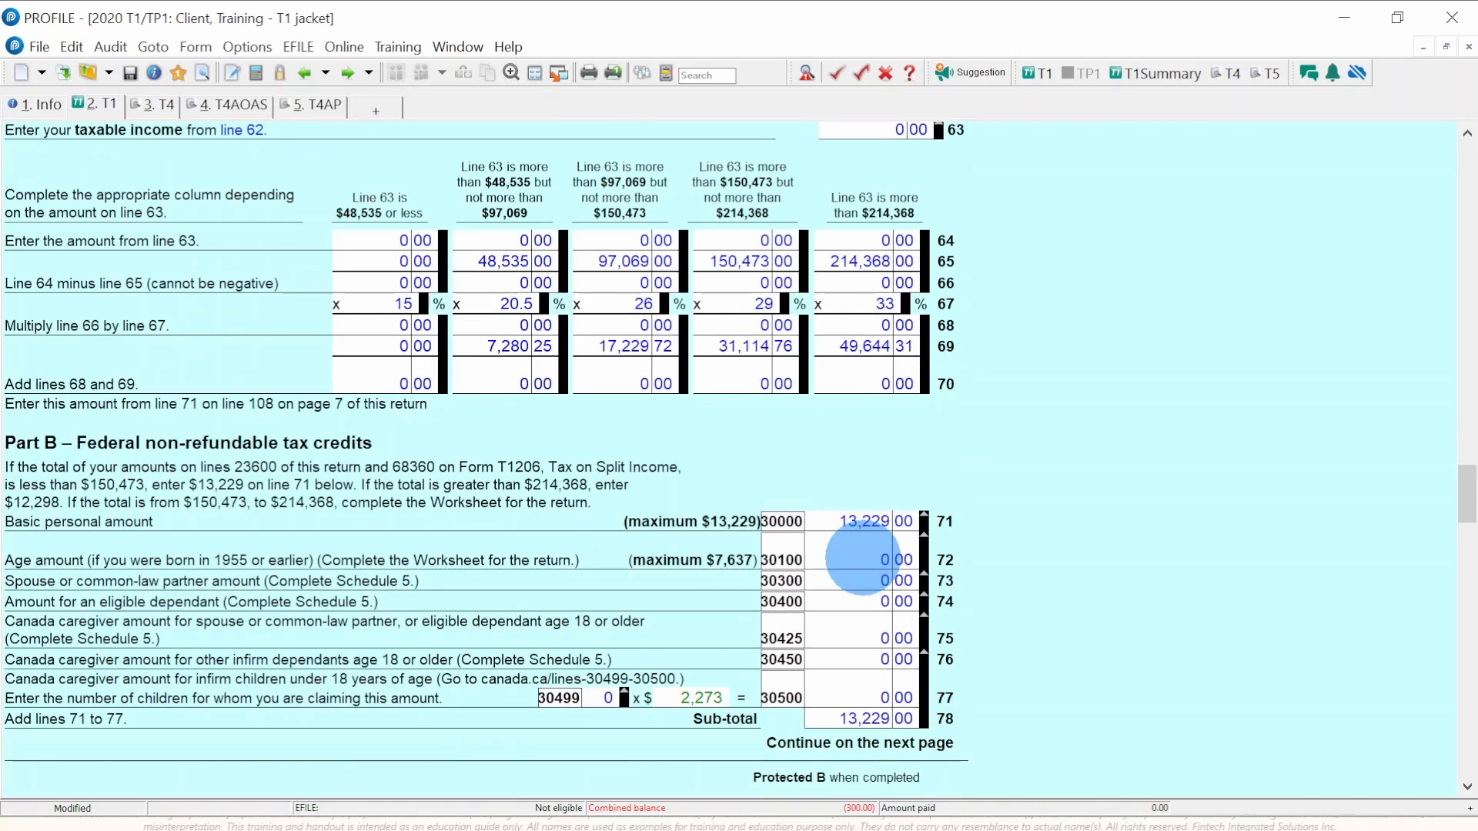
{"action": "scroll", "coordinate": [863, 559], "scroll_direction": "up", "scroll_amount": 3}
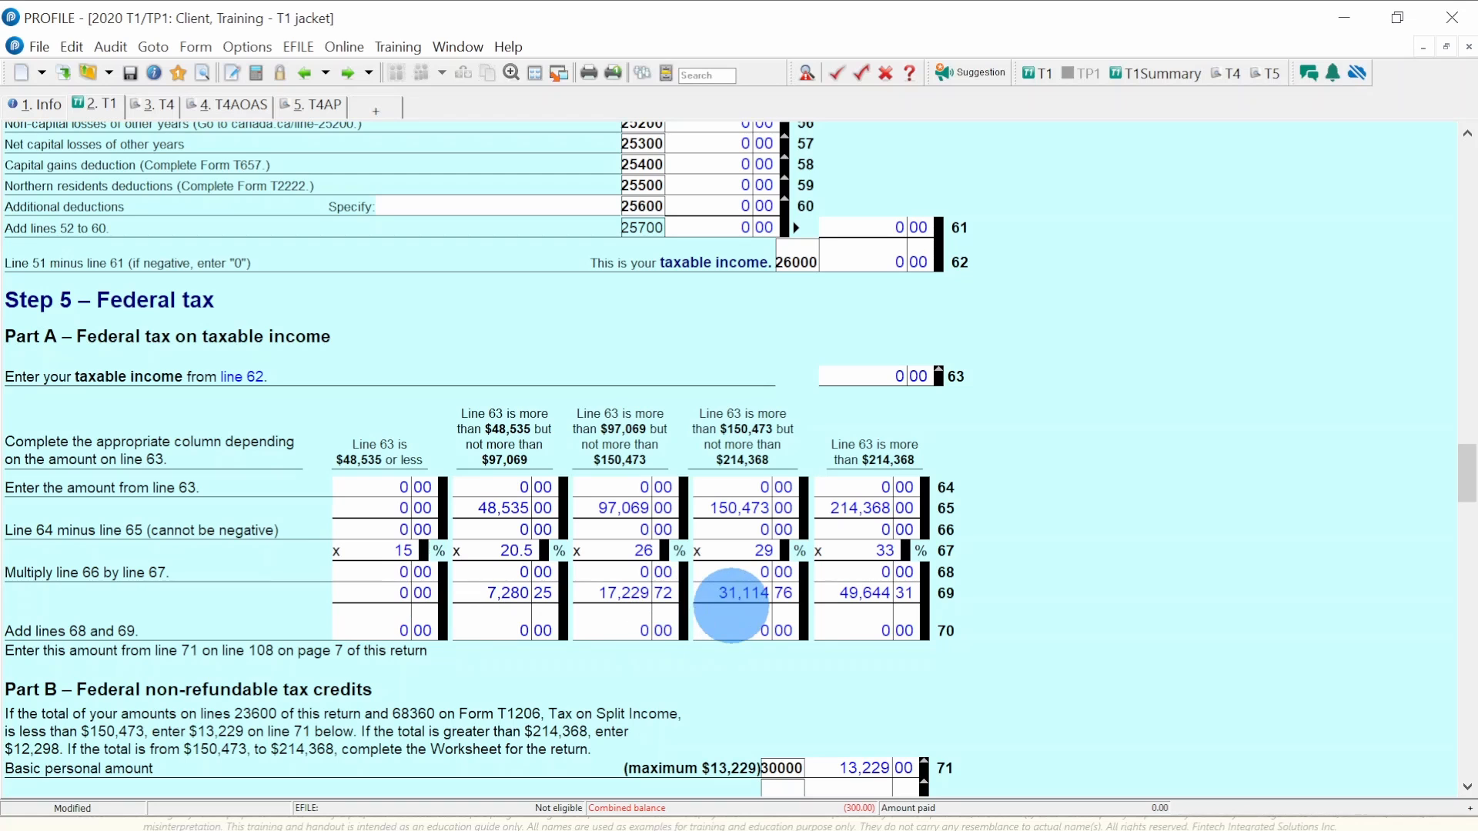
{"action": "scroll", "coordinate": [731, 605], "scroll_direction": "down", "scroll_amount": 3}
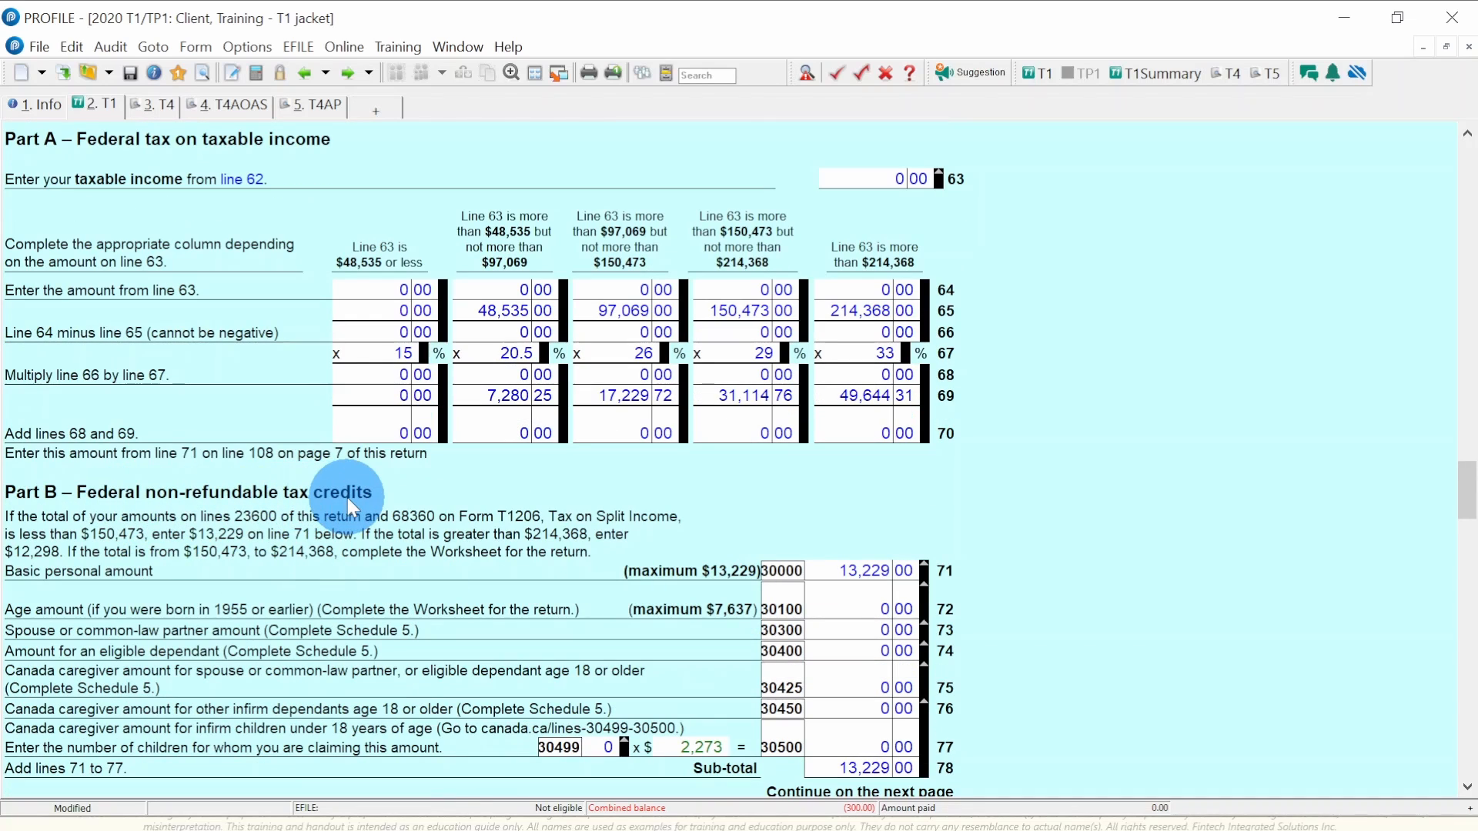
- Review Part B lines 71–78, where the 13,229.00 basic personal amount is the only credit
{"action": "scroll", "coordinate": [782, 488], "scroll_direction": "down", "scroll_amount": 3}
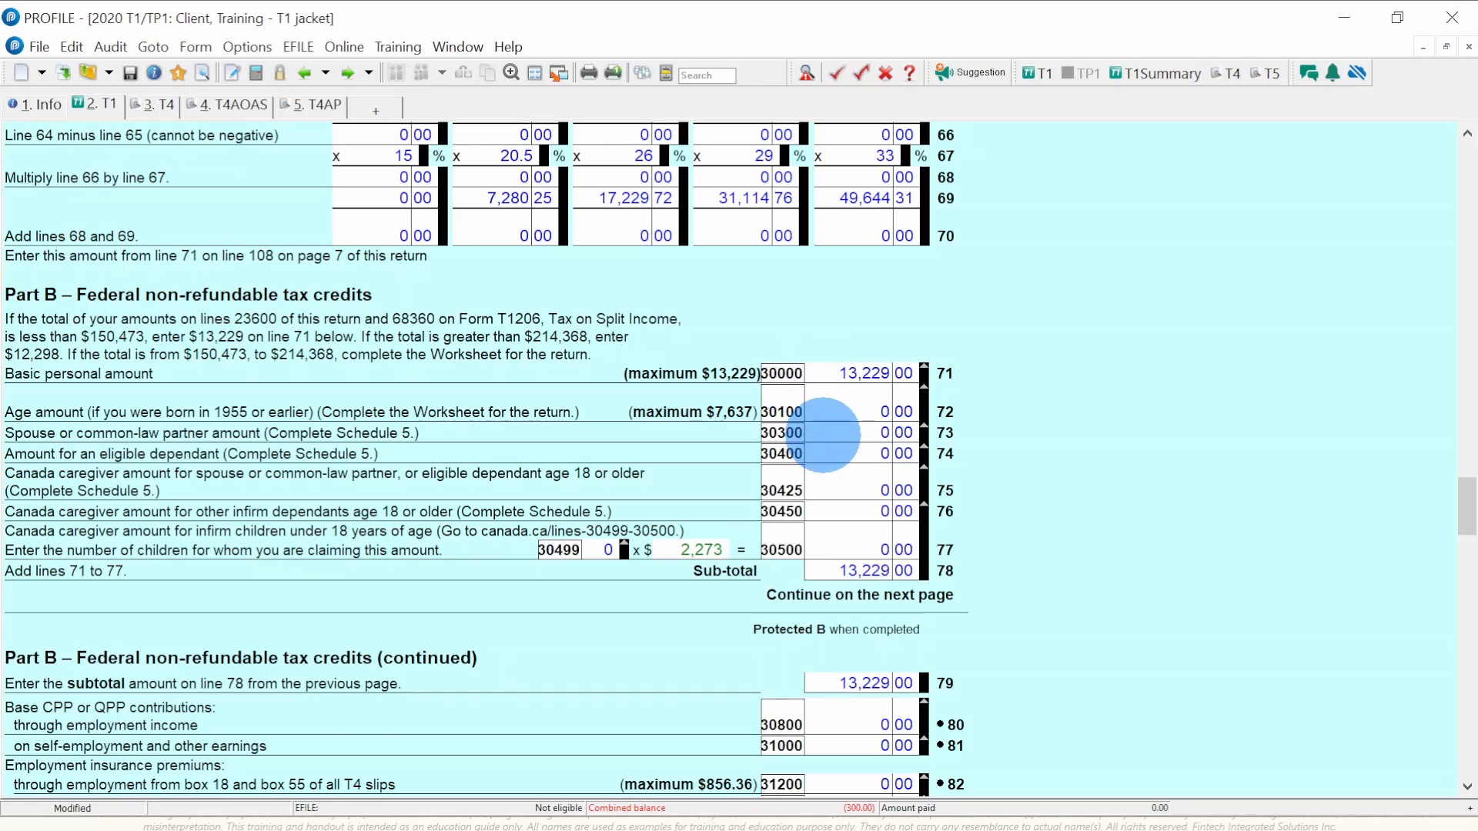
{"action": "scroll", "coordinate": [823, 435], "scroll_direction": "down", "scroll_amount": 3}
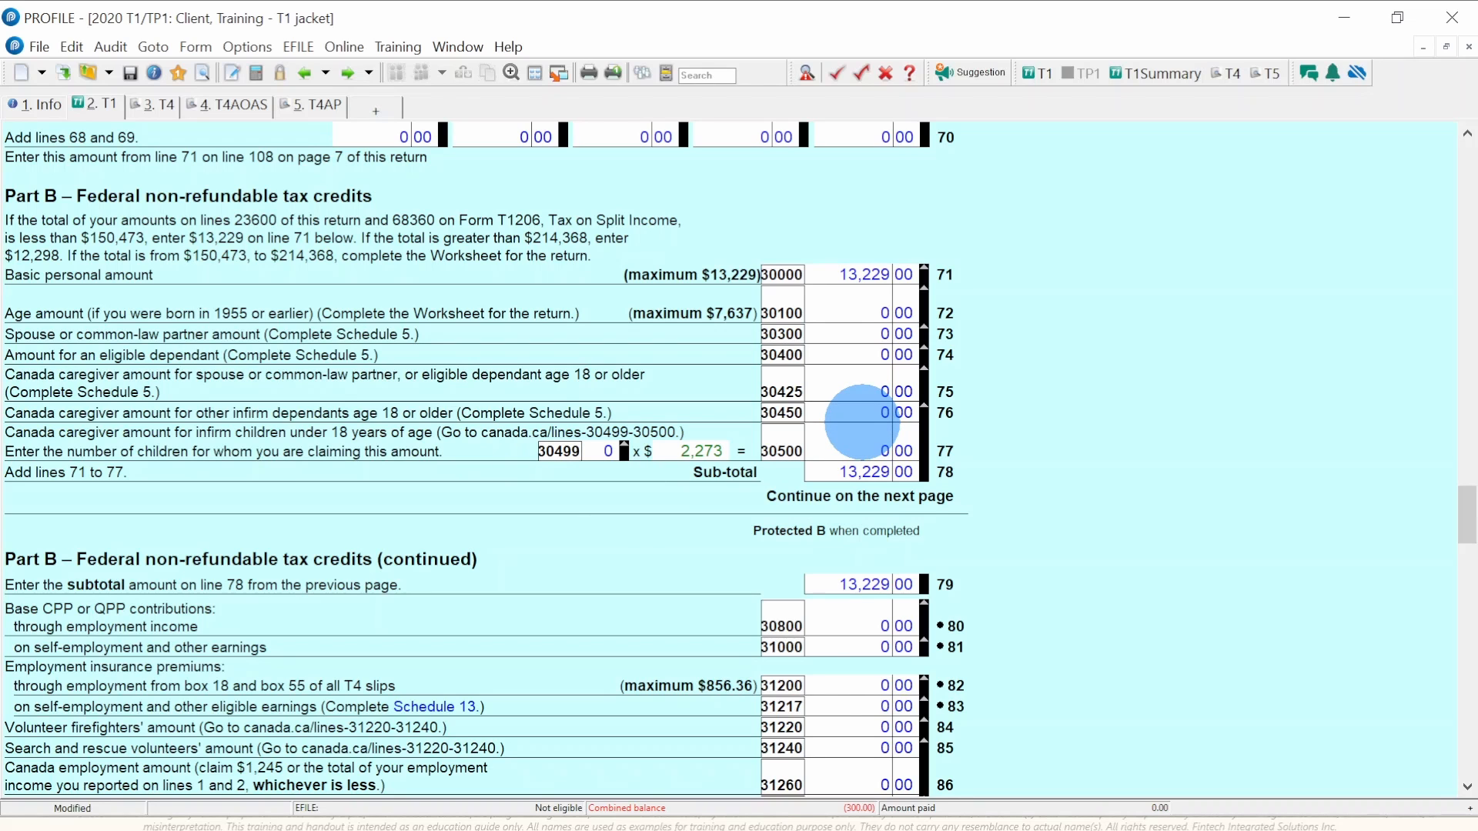
{"action": "scroll", "coordinate": [862, 443], "scroll_direction": "down", "scroll_amount": 2}
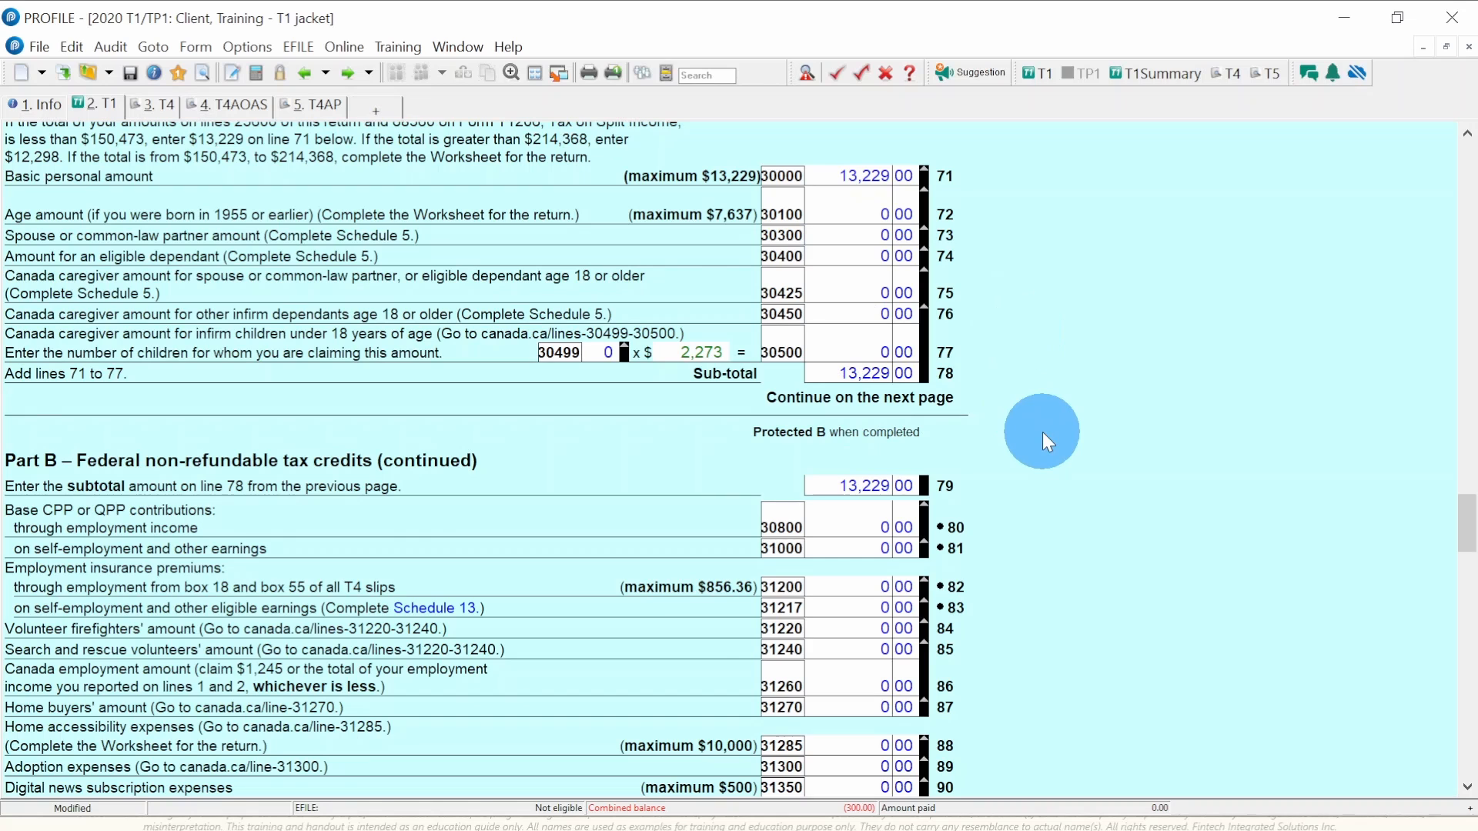
- Scroll Part B lines 79–102, then a typed '4' overrides line 10400 other employment income
{"action": "scroll", "coordinate": [1042, 442], "scroll_direction": "down", "scroll_amount": 2}
{"action": "scroll", "coordinate": [1042, 432], "scroll_direction": "down", "scroll_amount": 4}
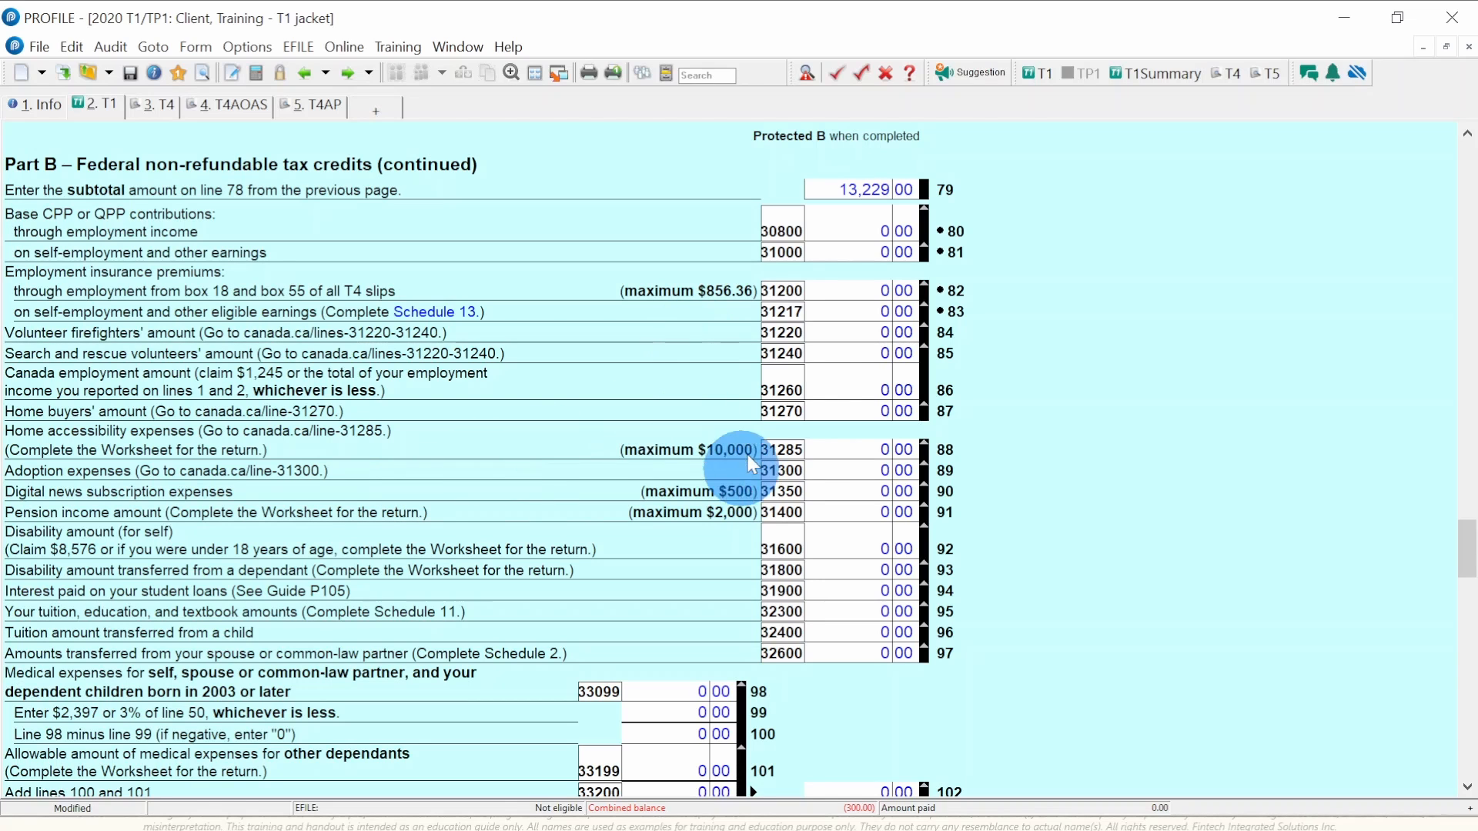
{"action": "type", "text": "4"}
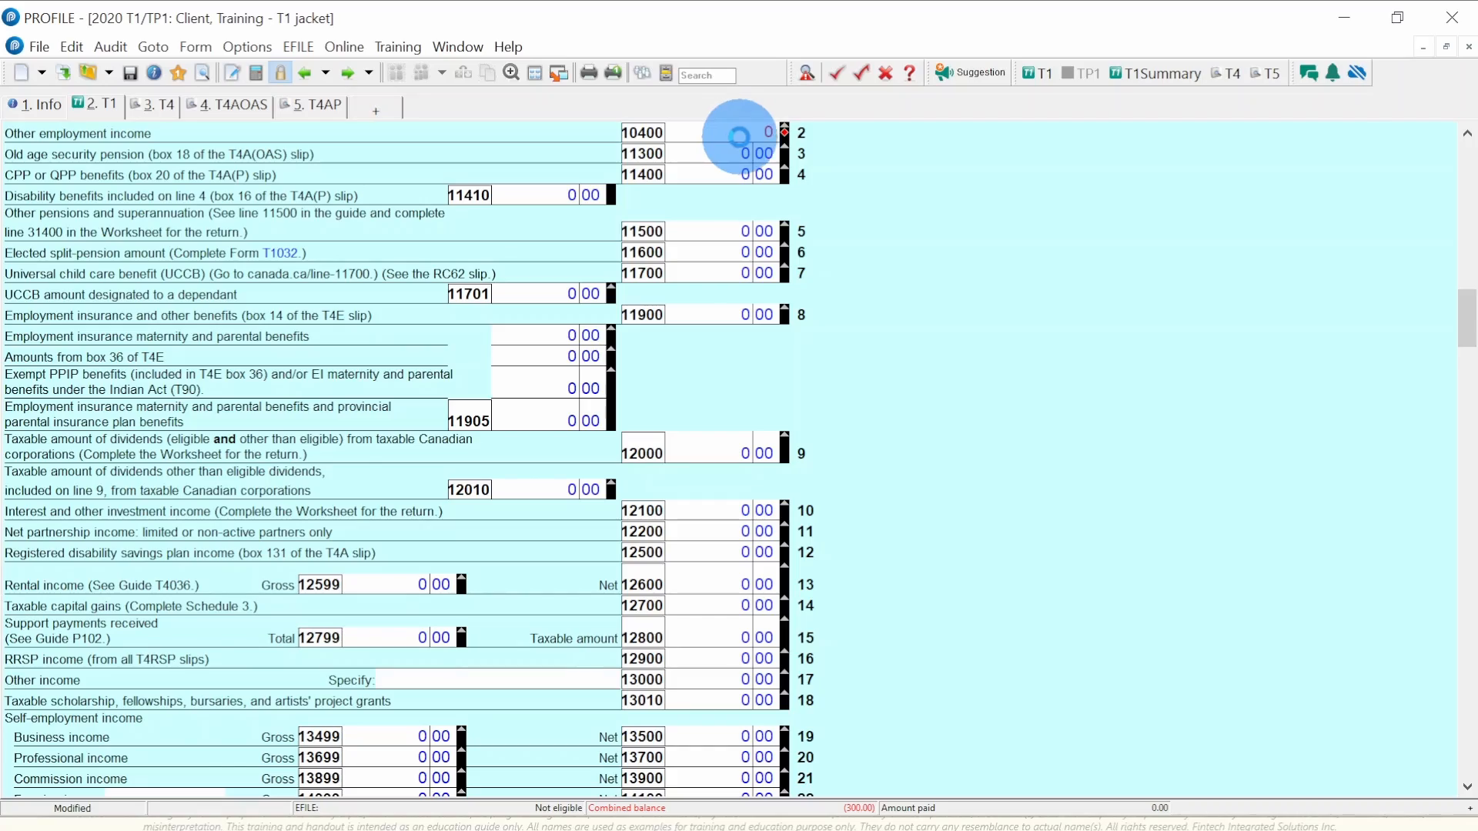
- Scroll back down to Part B lines 79–102, with line 79 still at 13,229.00
{"action": "scroll", "coordinate": [732, 488], "scroll_direction": "down", "scroll_amount": 10}
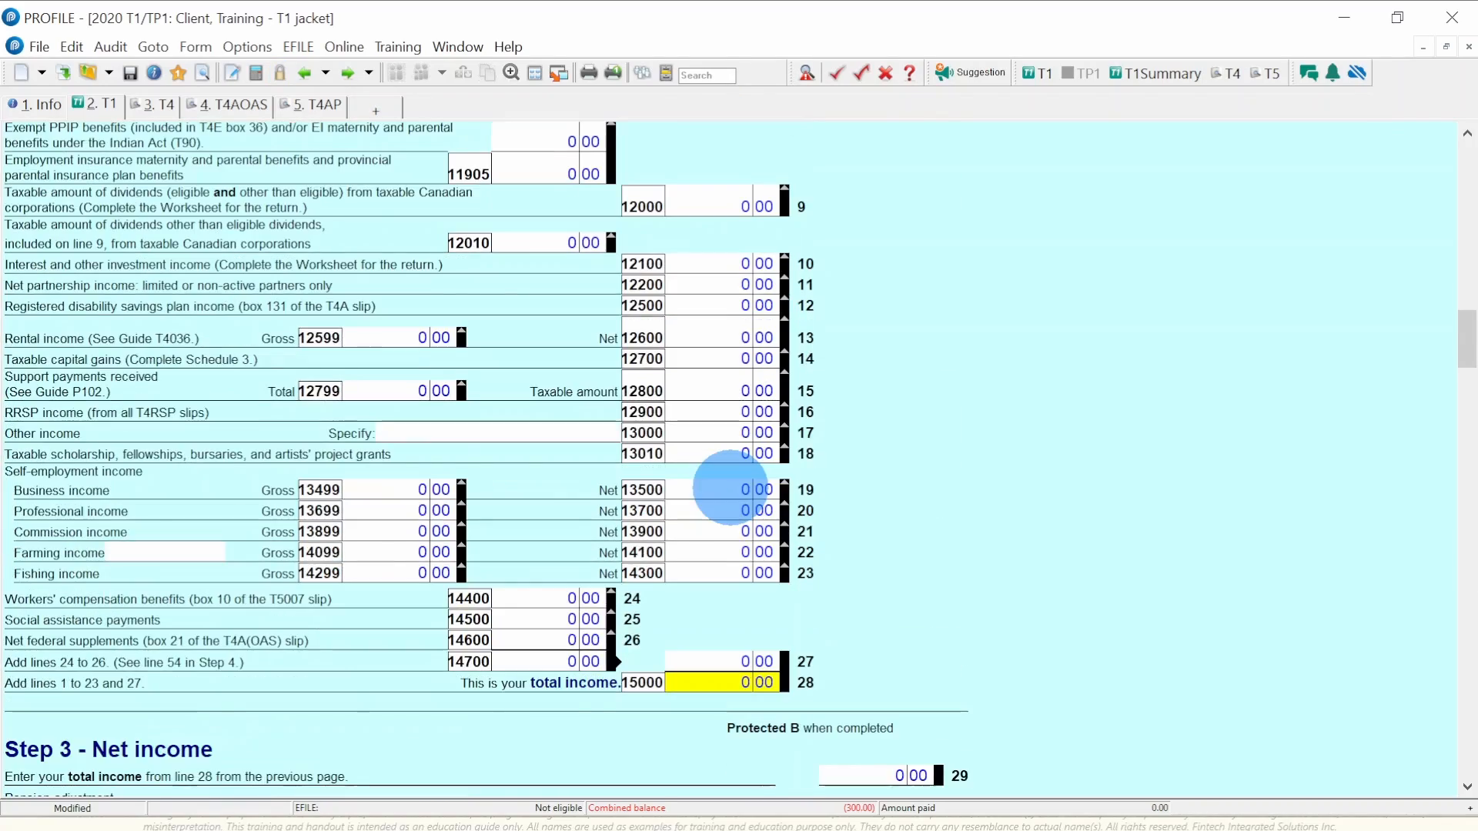
{"action": "scroll", "coordinate": [730, 486], "scroll_direction": "down", "scroll_amount": 15}
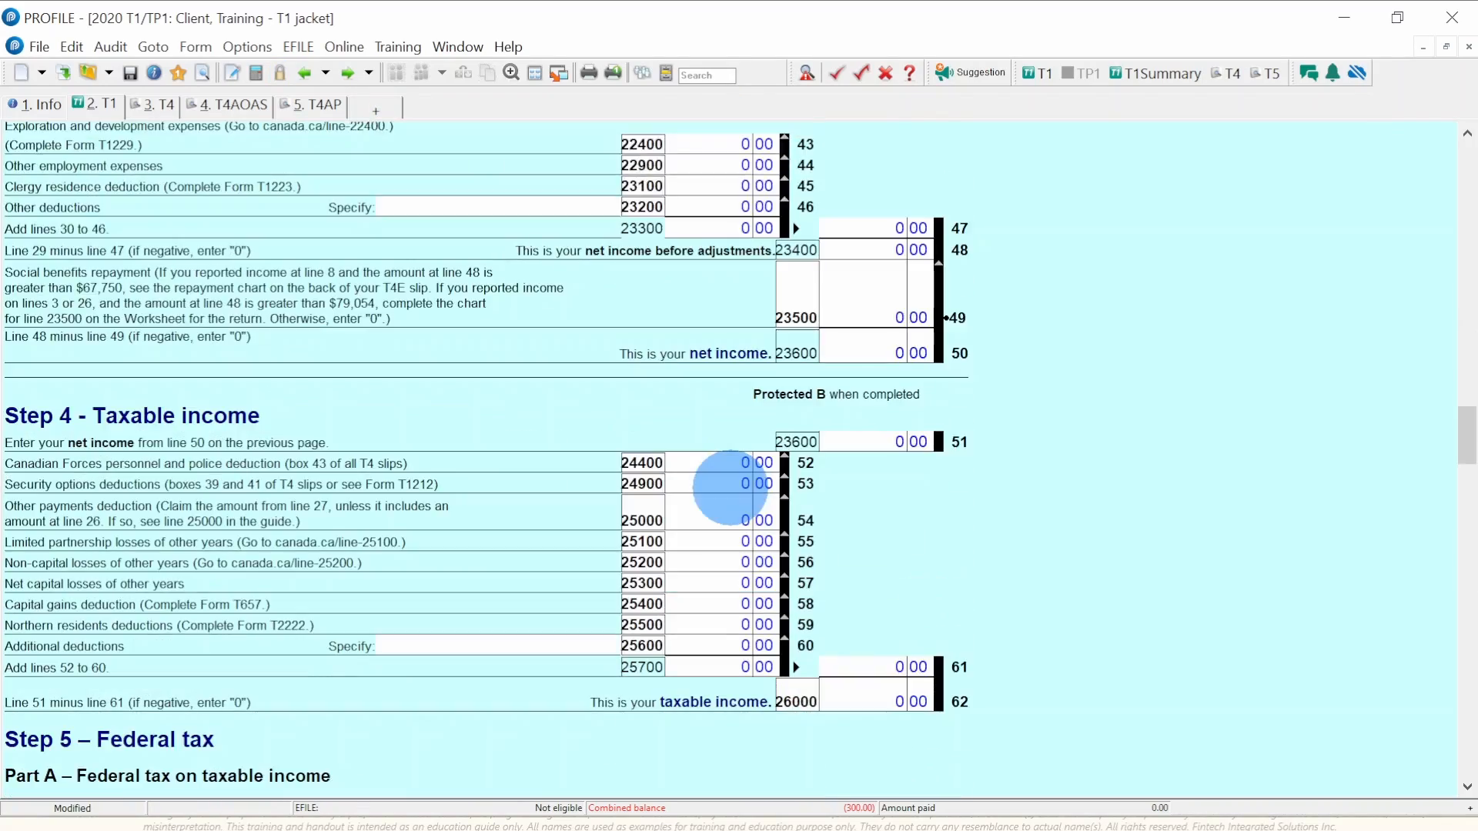
{"action": "scroll", "coordinate": [732, 488], "scroll_direction": "down", "scroll_amount": 4}
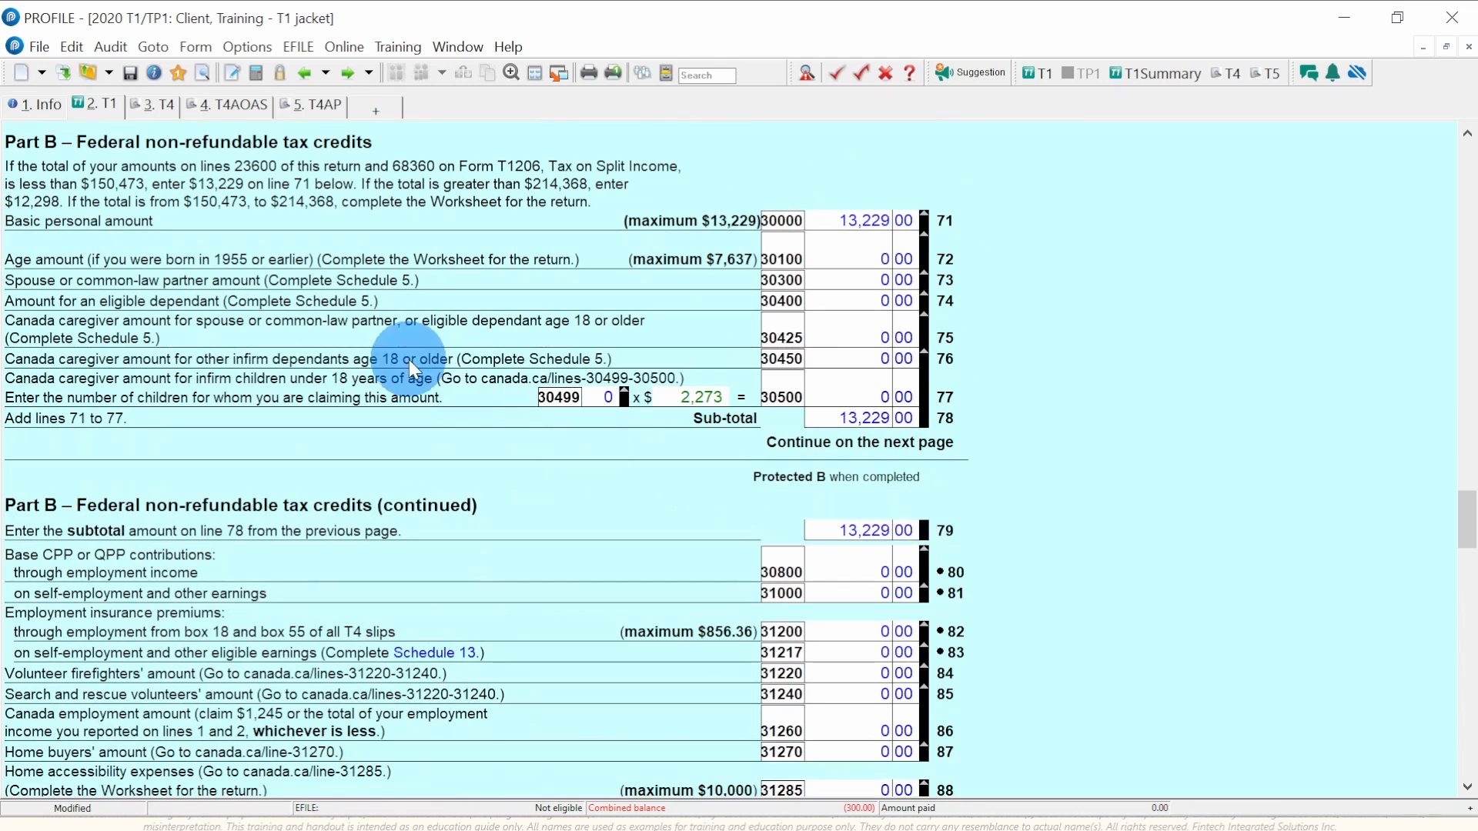
{"action": "scroll", "coordinate": [498, 418], "scroll_direction": "down", "scroll_amount": 5}
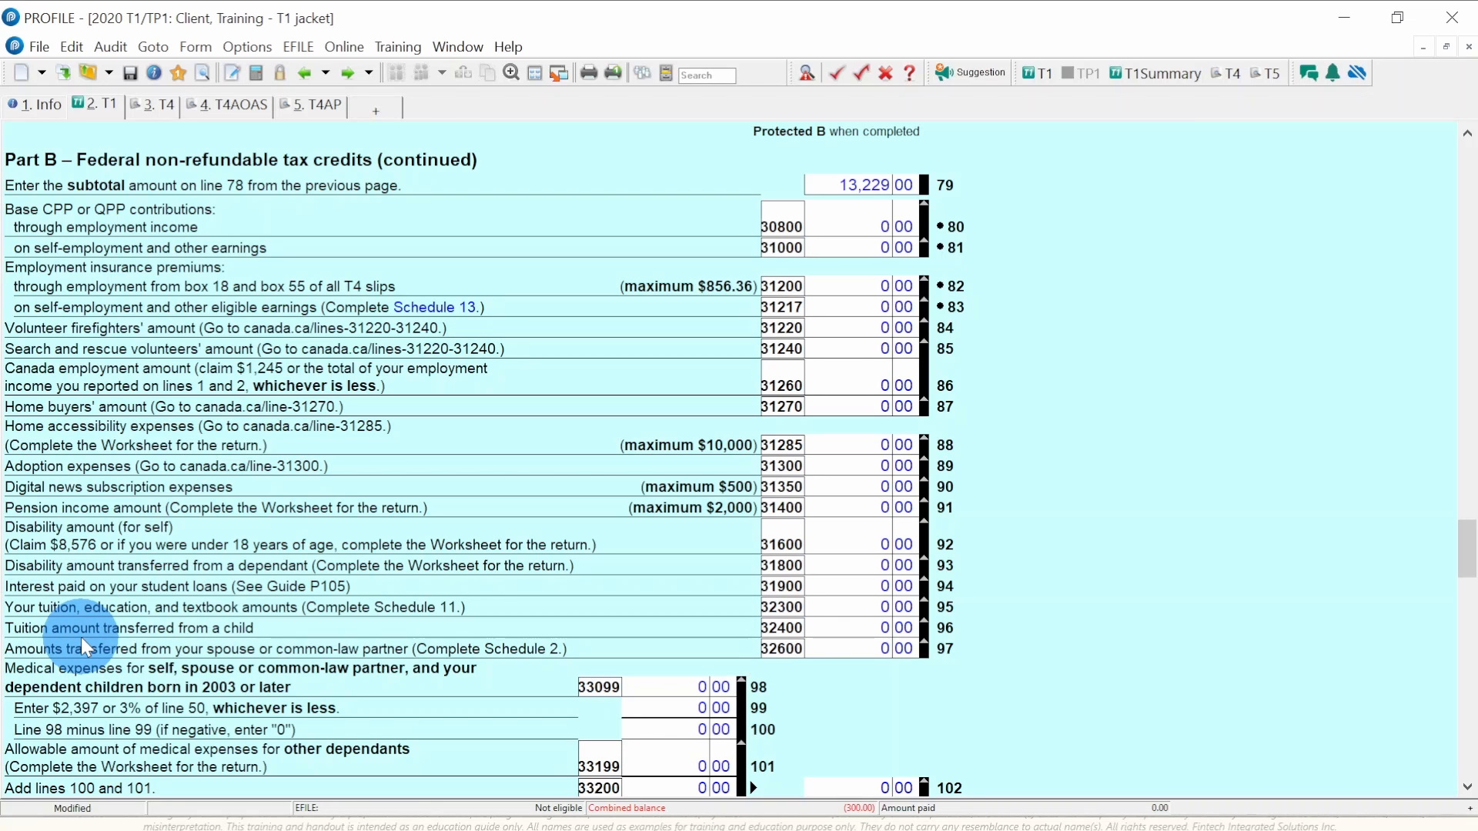
- Inspect lines 106 and 107, confirming 1,984.35 total federal non-refundable credits (15% of 13,229)
{"action": "scroll", "coordinate": [182, 575], "scroll_direction": "down", "scroll_amount": 4}
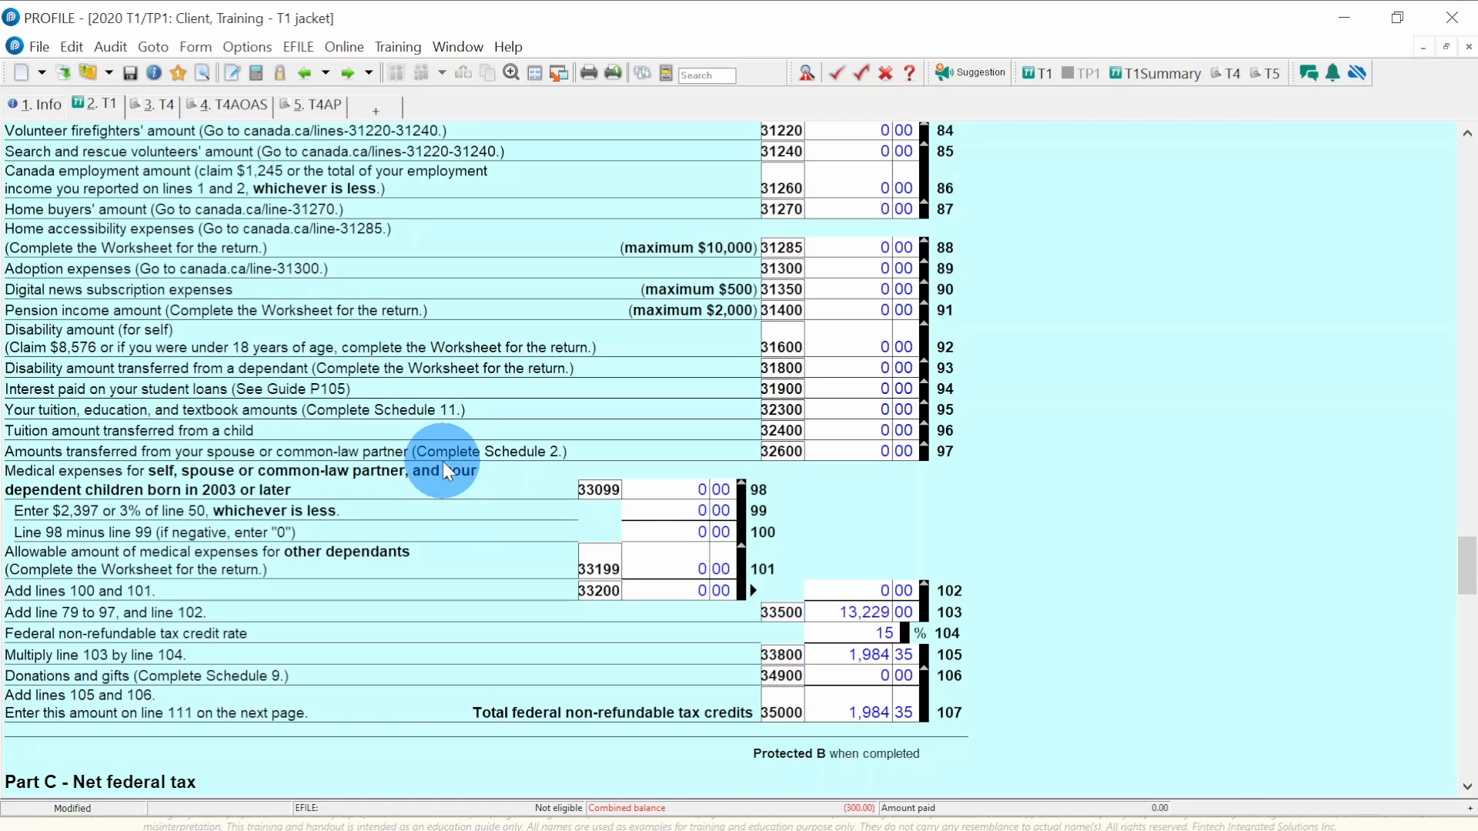
{"action": "scroll", "coordinate": [444, 462], "scroll_direction": "down", "scroll_amount": 2}
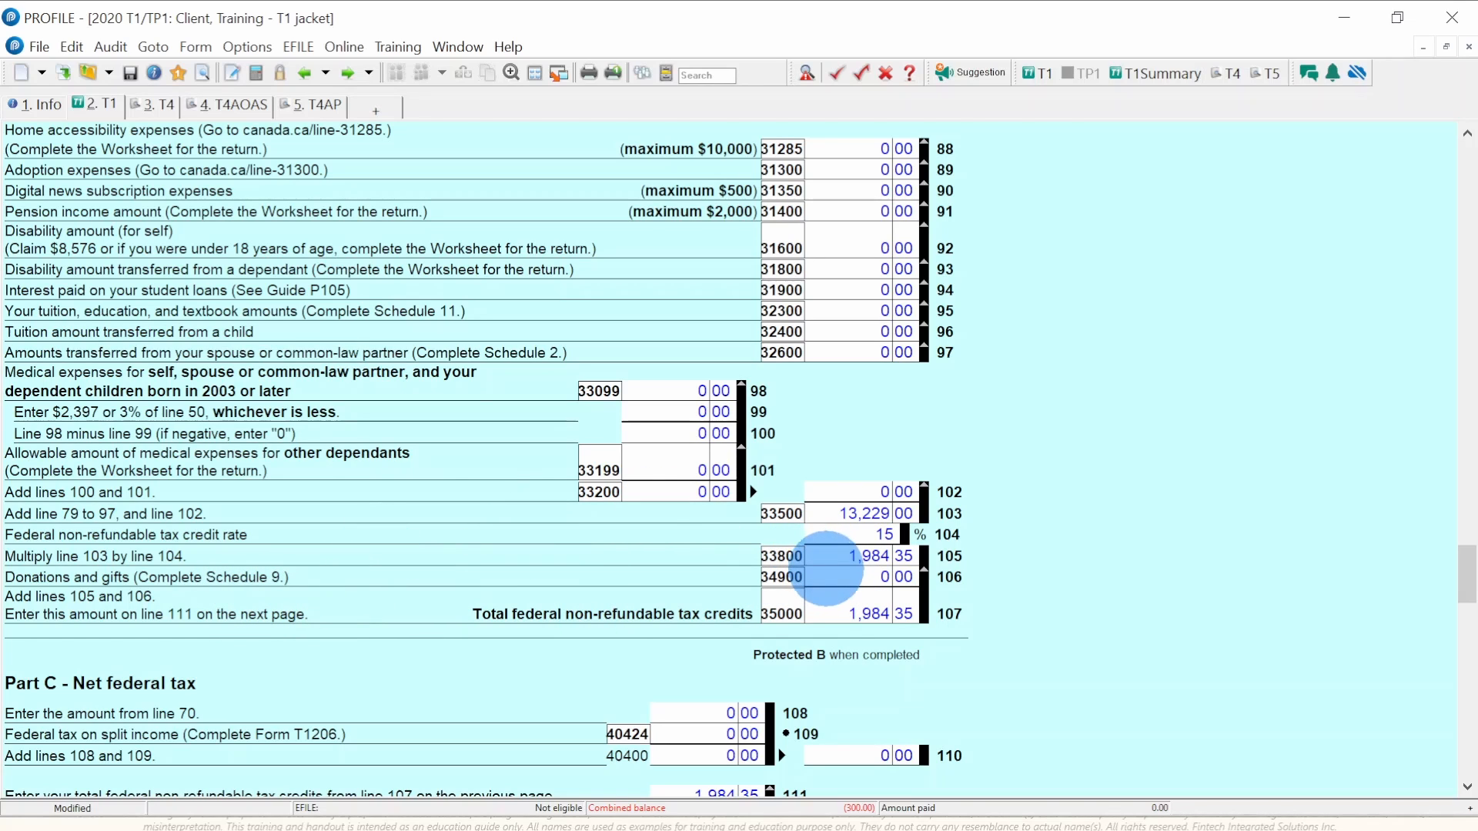
{"action": "left_click", "coordinate": [833, 577]}
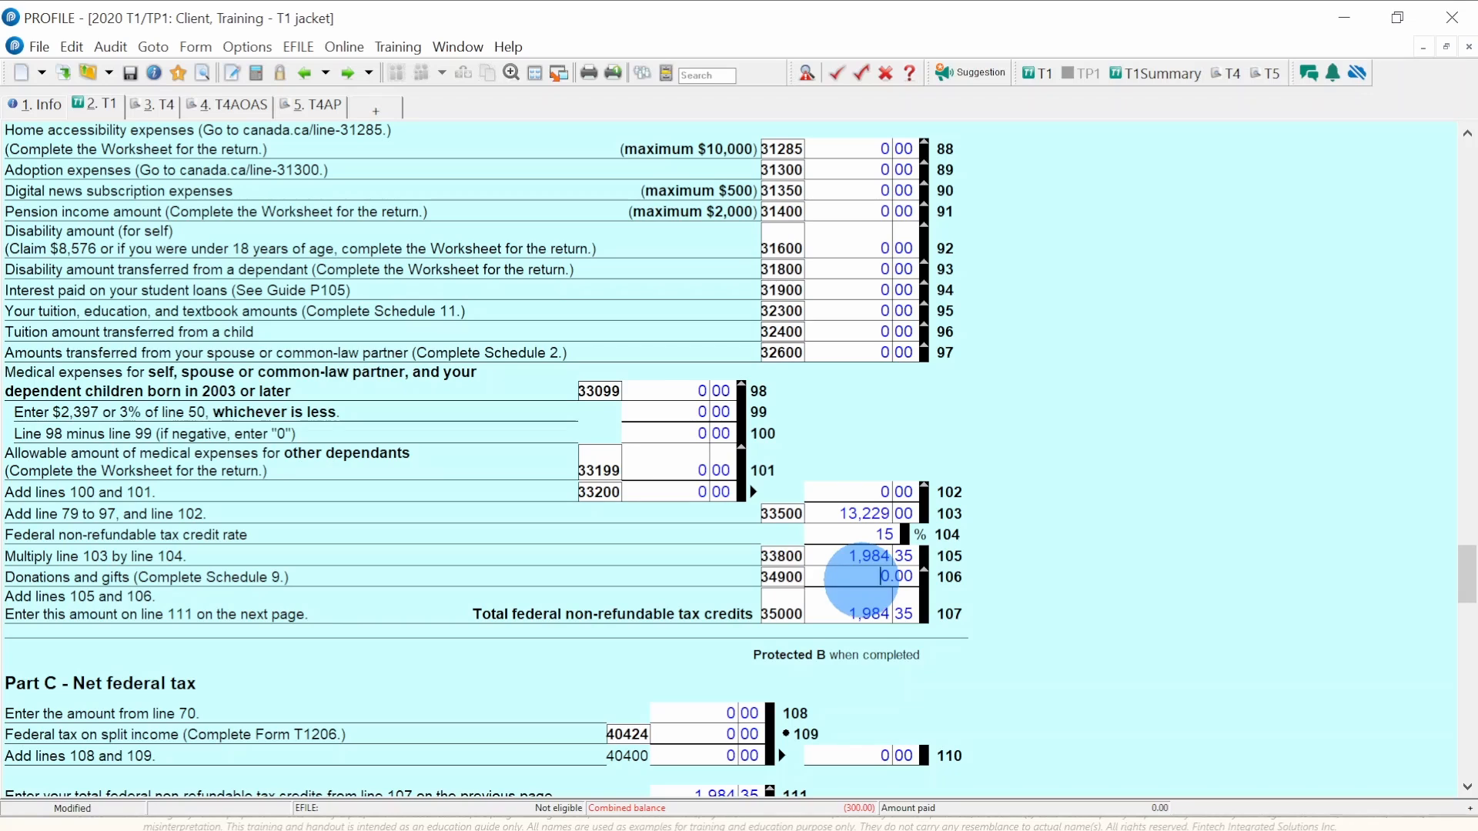
{"action": "left_click", "coordinate": [859, 614]}
{"action": "left_click", "coordinate": [840, 615]}
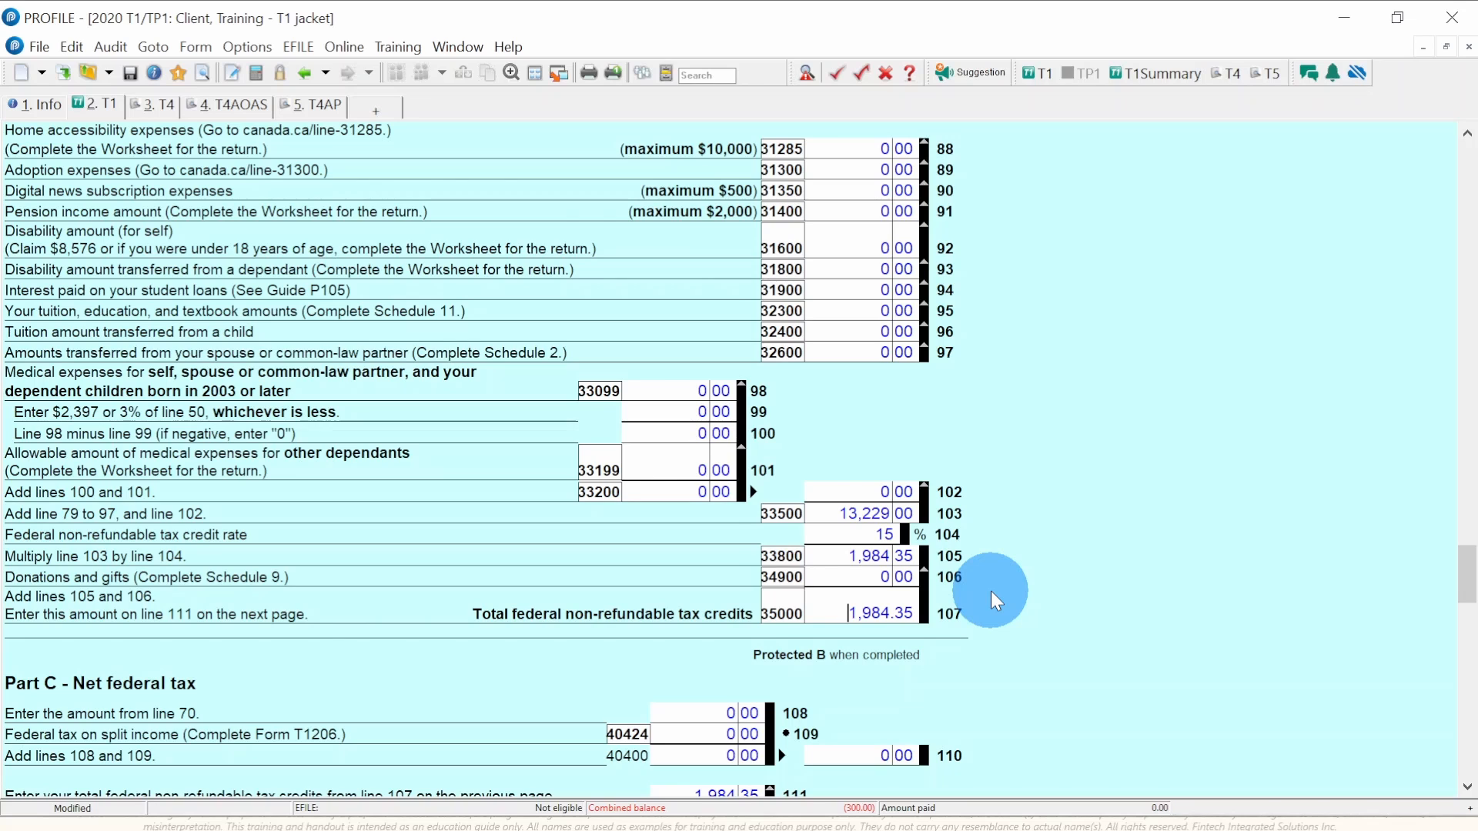
- Scroll through Part C and check that line 126 net federal tax is 0.00
{"action": "scroll", "coordinate": [991, 591], "scroll_direction": "down", "scroll_amount": 10}
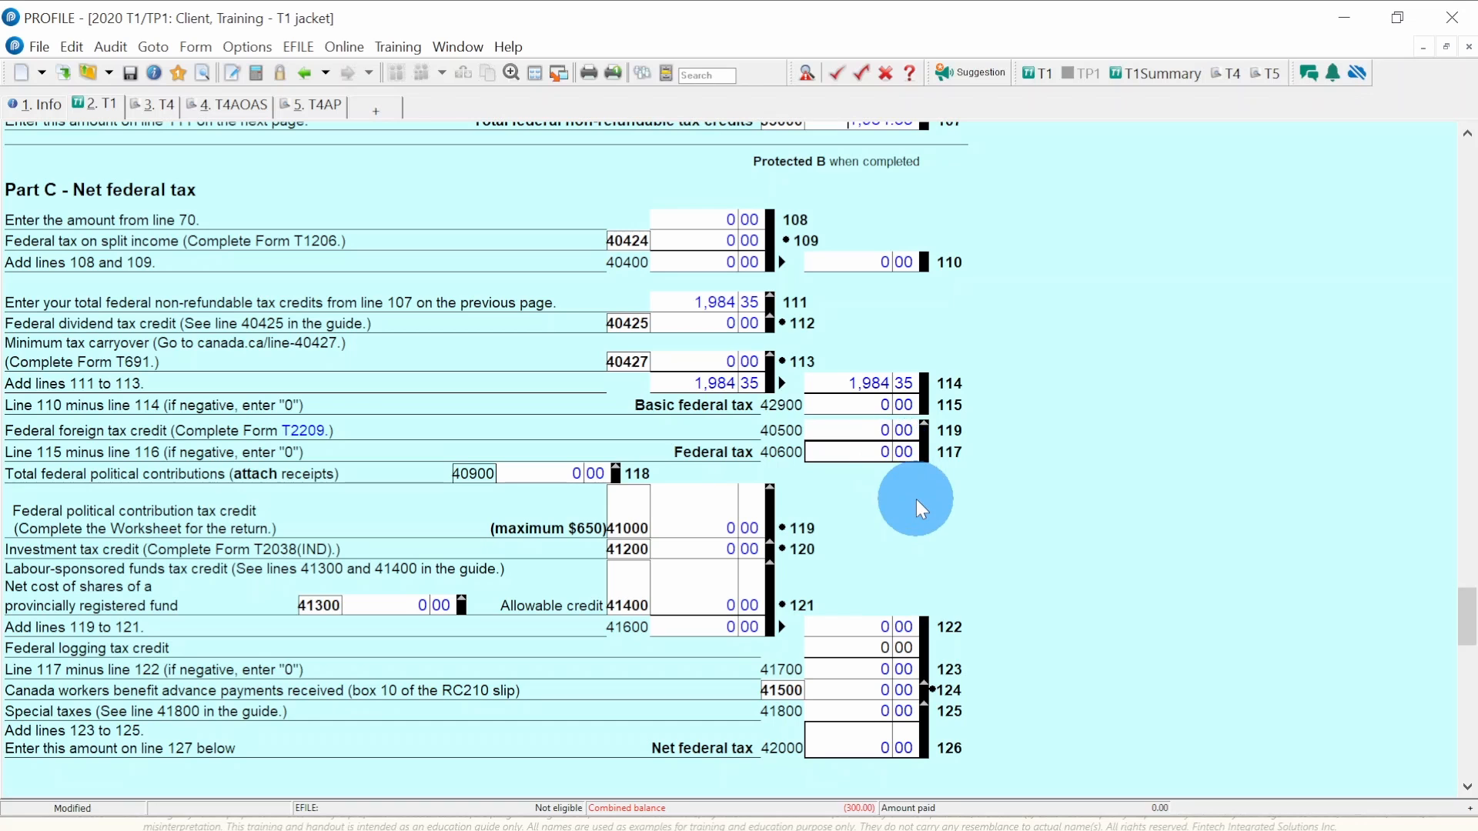
{"action": "scroll", "coordinate": [916, 499], "scroll_direction": "down", "scroll_amount": 3}
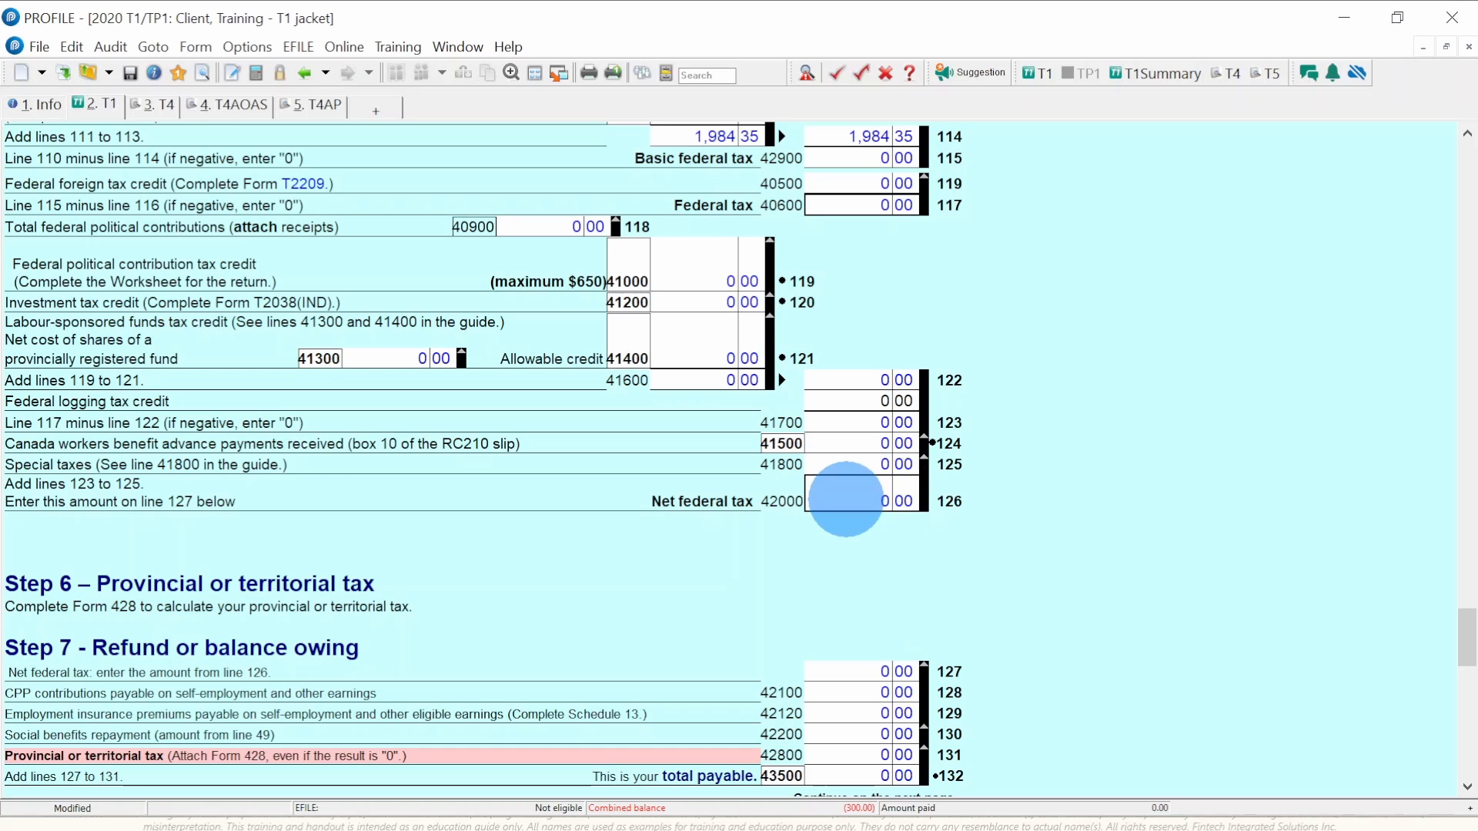
{"action": "left_click", "coordinate": [846, 499]}
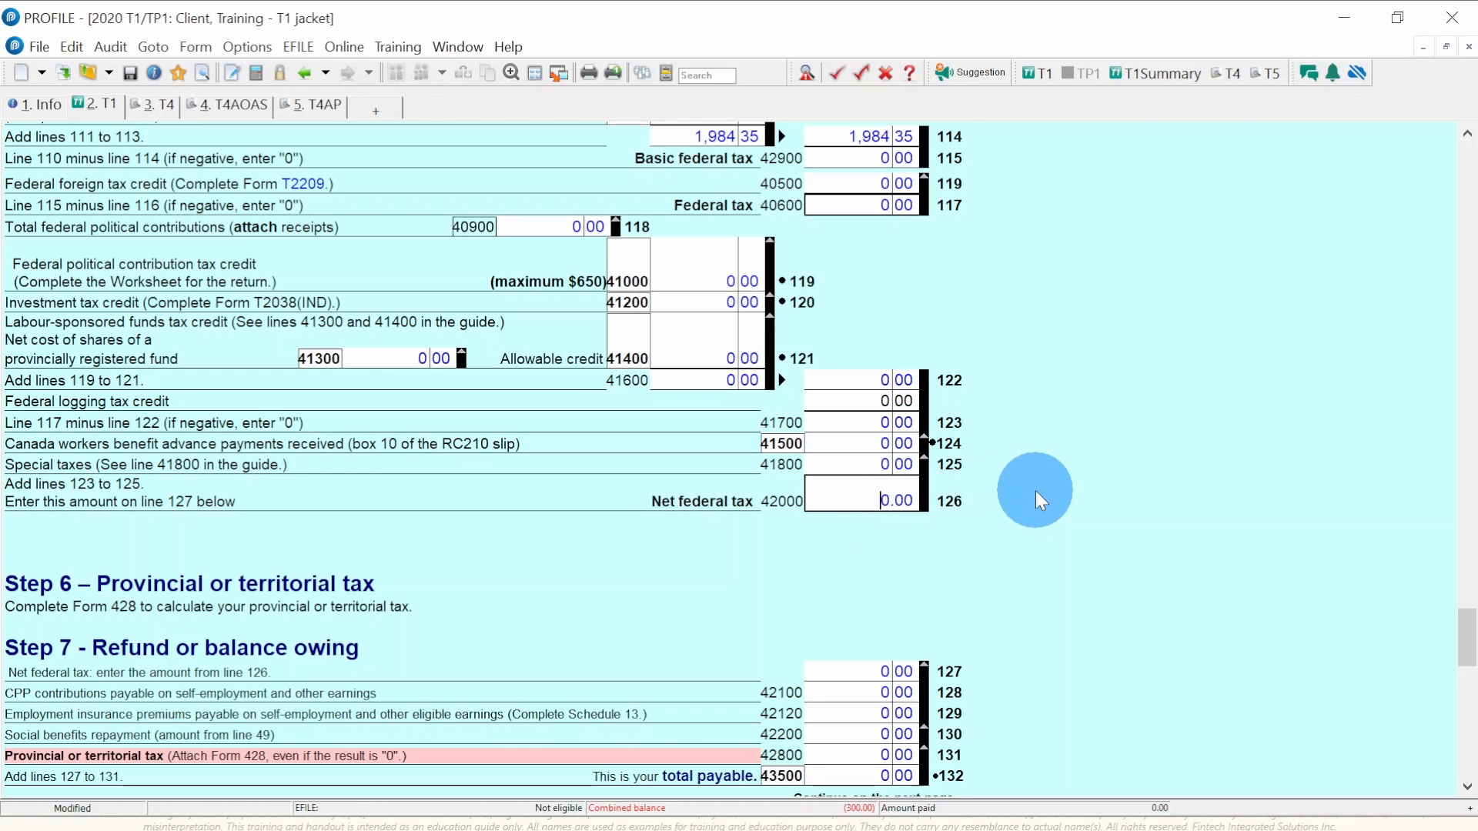
- Scroll to Step 7, showing 0.00 total payable and a 300.00 Climate Action Incentive
{"action": "scroll", "coordinate": [1036, 491], "scroll_direction": "down", "scroll_amount": 2}
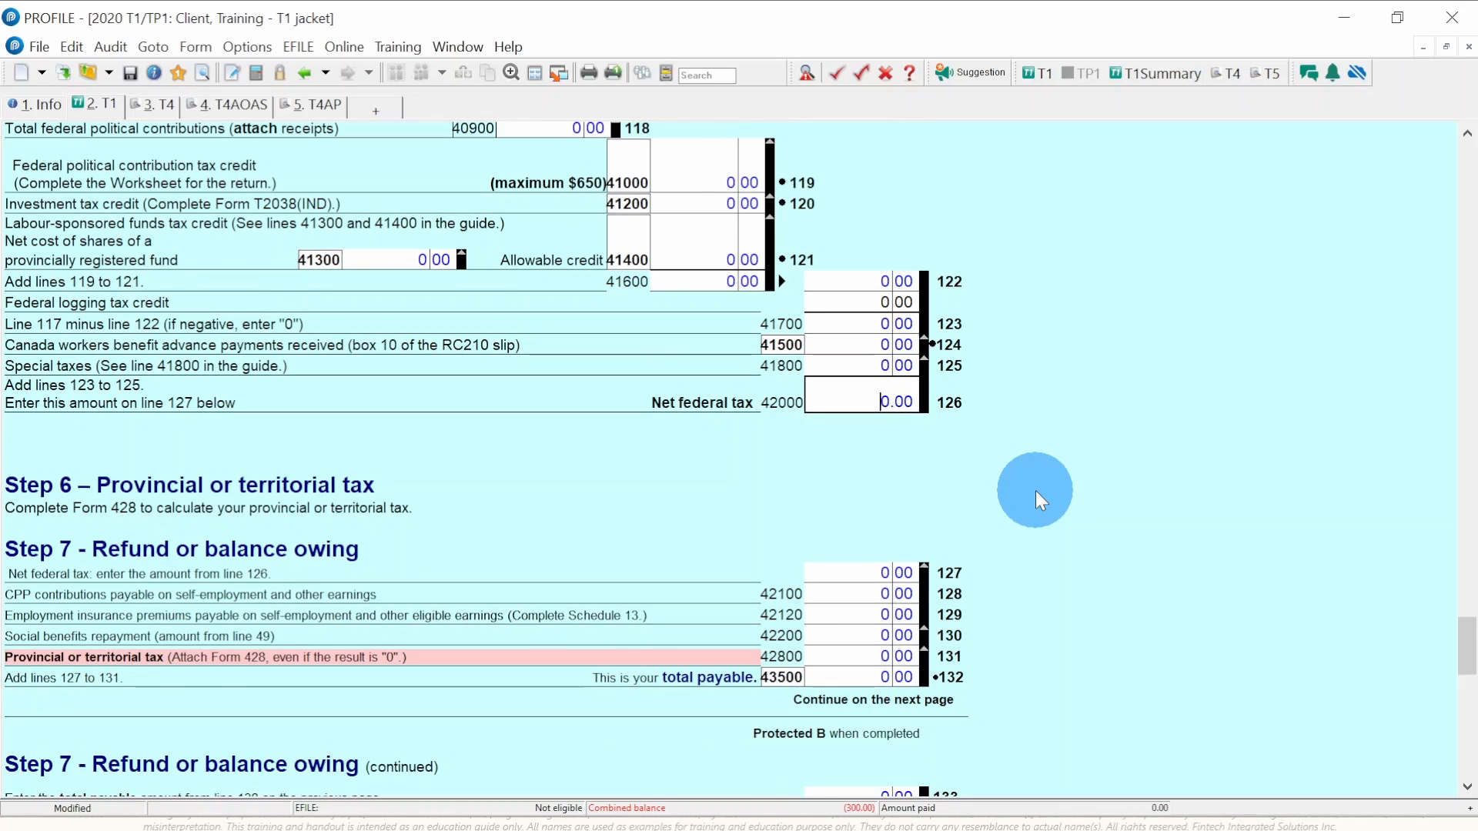
{"action": "scroll", "coordinate": [1036, 492], "scroll_direction": "down", "scroll_amount": 1}
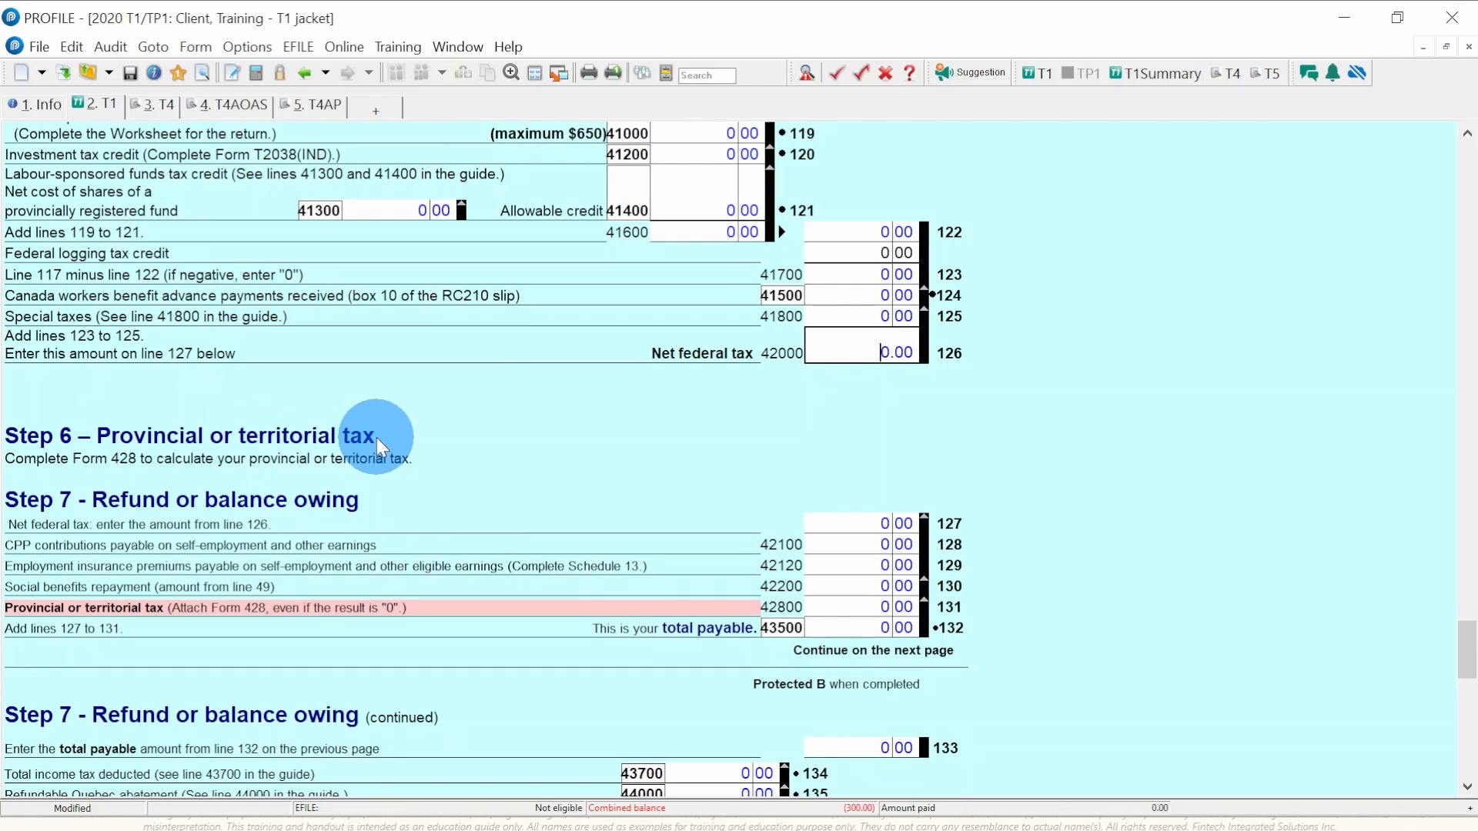
{"action": "scroll", "coordinate": [765, 417], "scroll_direction": "down", "scroll_amount": 3}
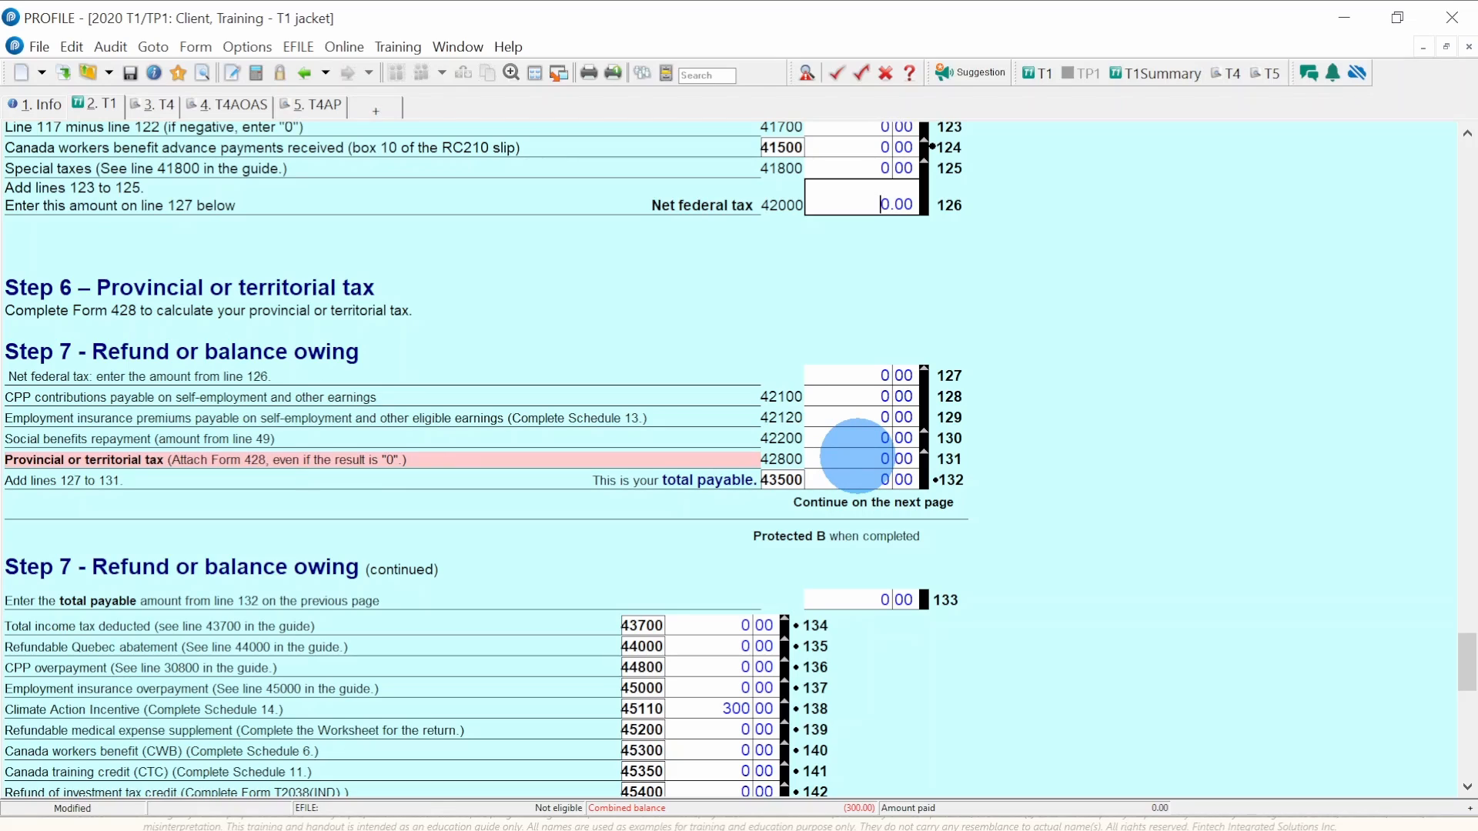
- Open form ON428 from line 131 and review the 544.54 Ontario non-refundable credits
{"action": "double_click", "coordinate": [858, 457]}
{"action": "scroll", "coordinate": [820, 442], "scroll_direction": "up", "scroll_amount": 5}
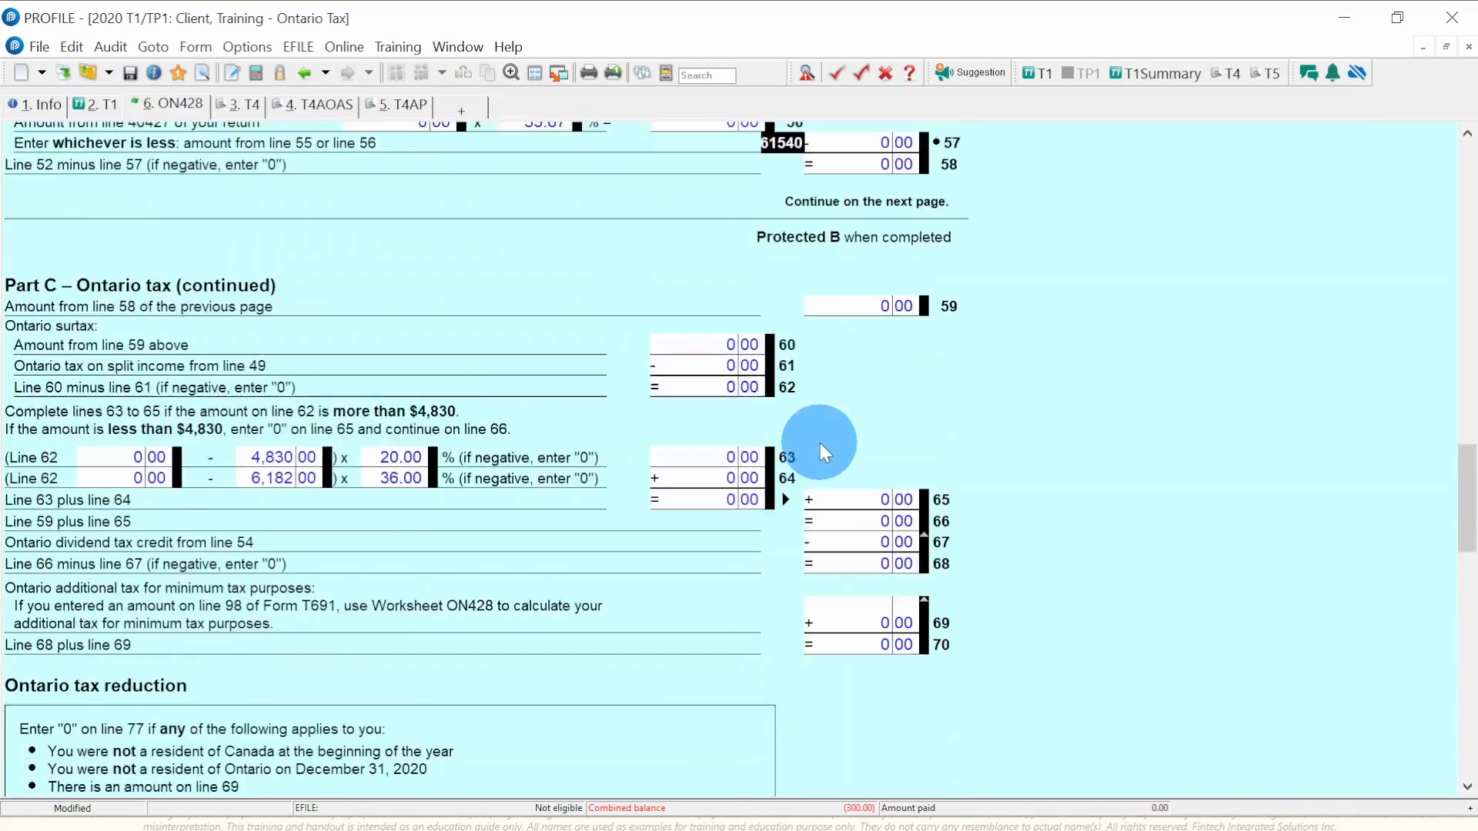
{"action": "scroll", "coordinate": [820, 442], "scroll_direction": "up", "scroll_amount": 10}
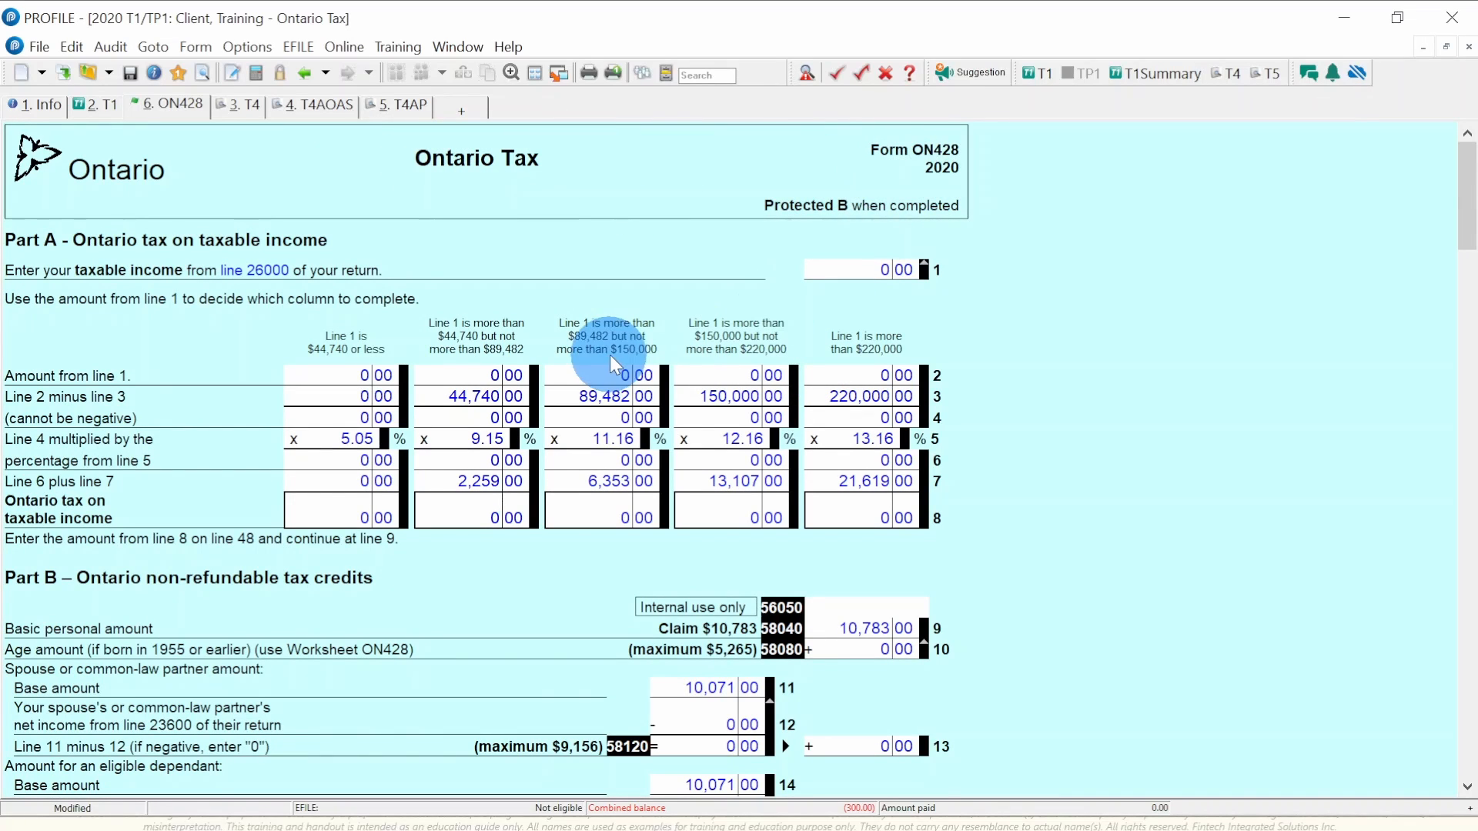
{"action": "scroll", "coordinate": [610, 354], "scroll_direction": "down", "scroll_amount": 5}
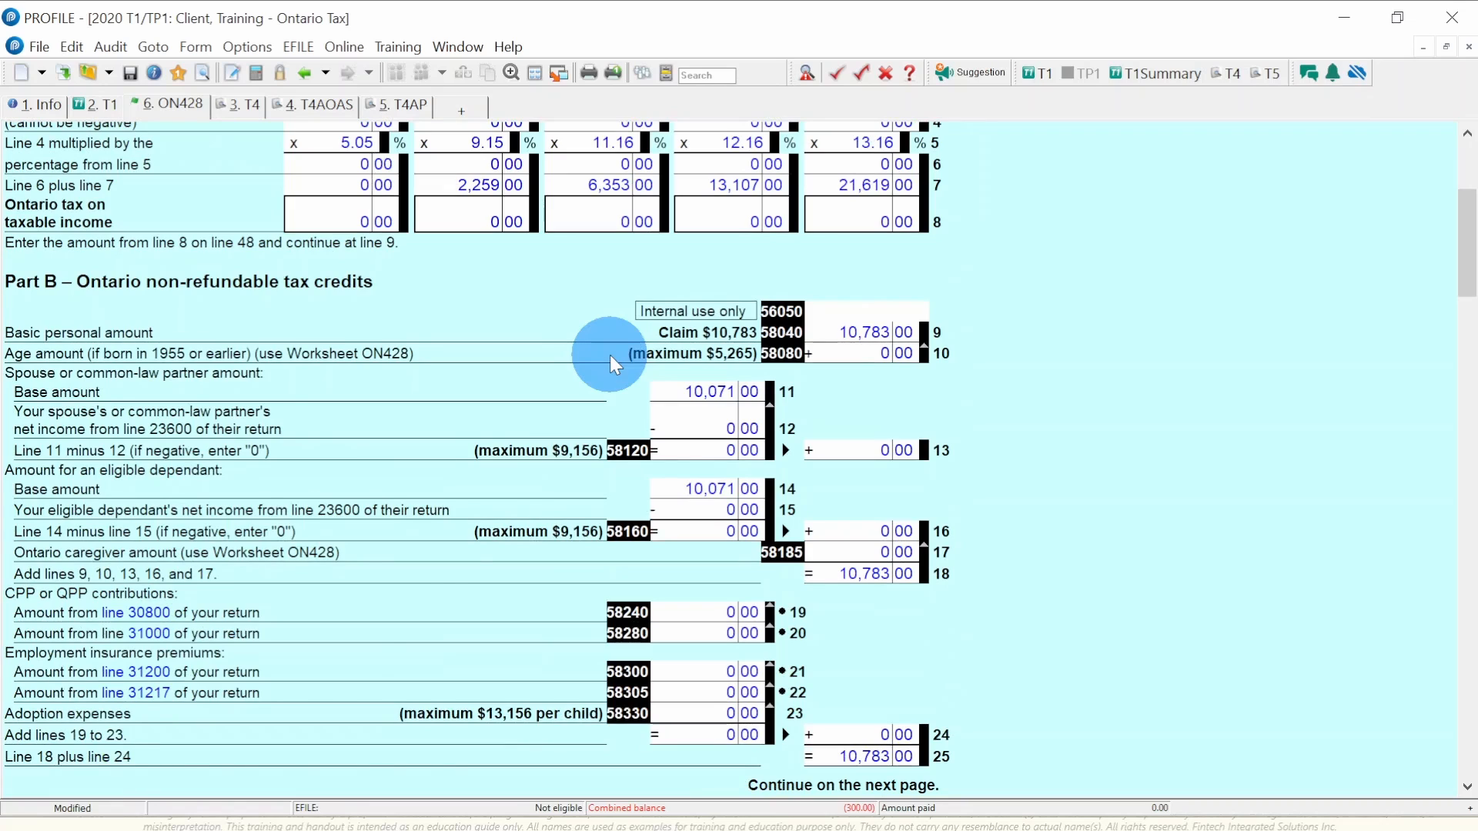
{"action": "scroll", "coordinate": [610, 354], "scroll_direction": "down", "scroll_amount": 8}
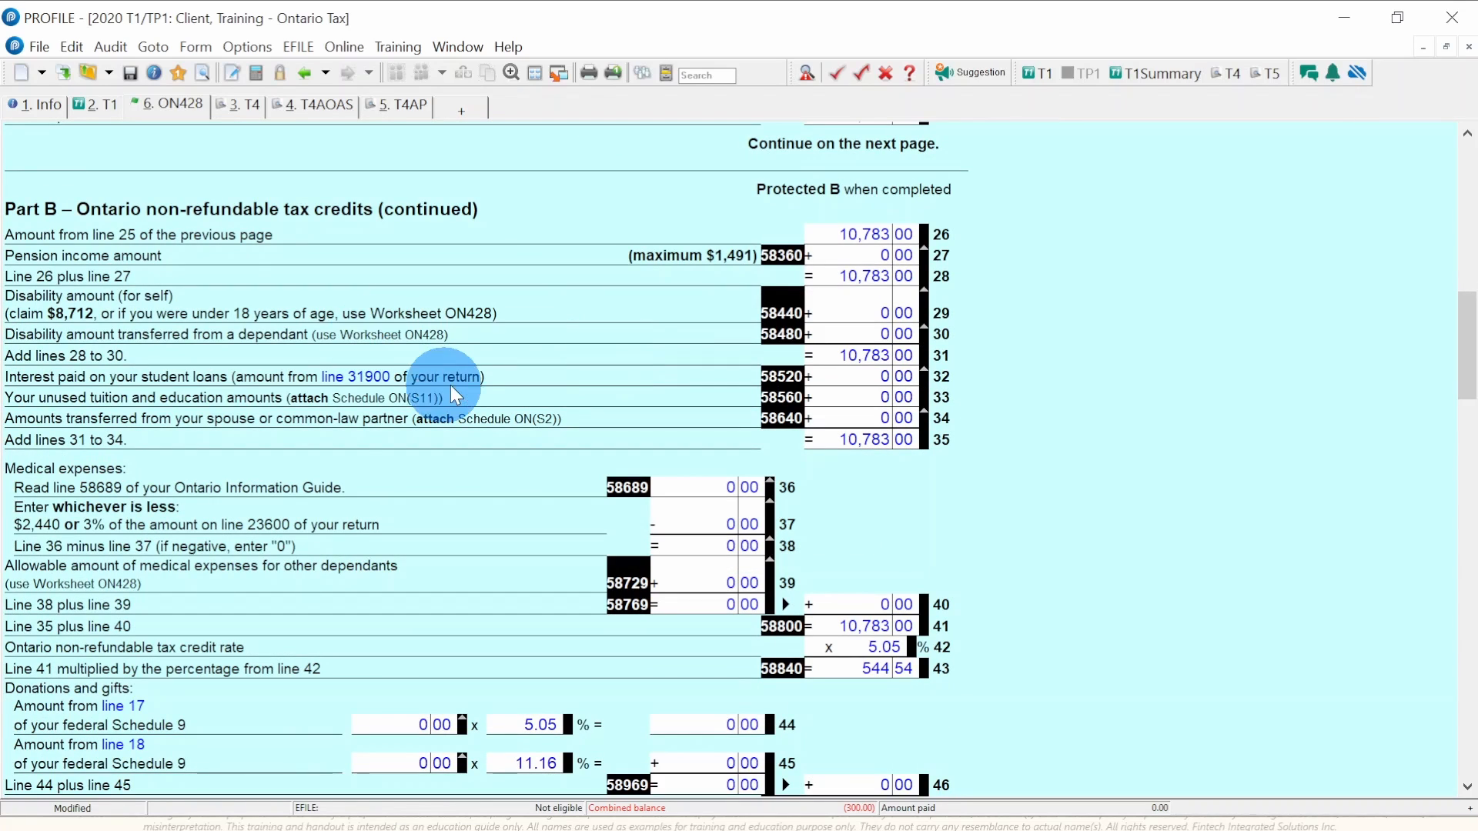
{"action": "scroll", "coordinate": [457, 380], "scroll_direction": "up", "scroll_amount": 3}
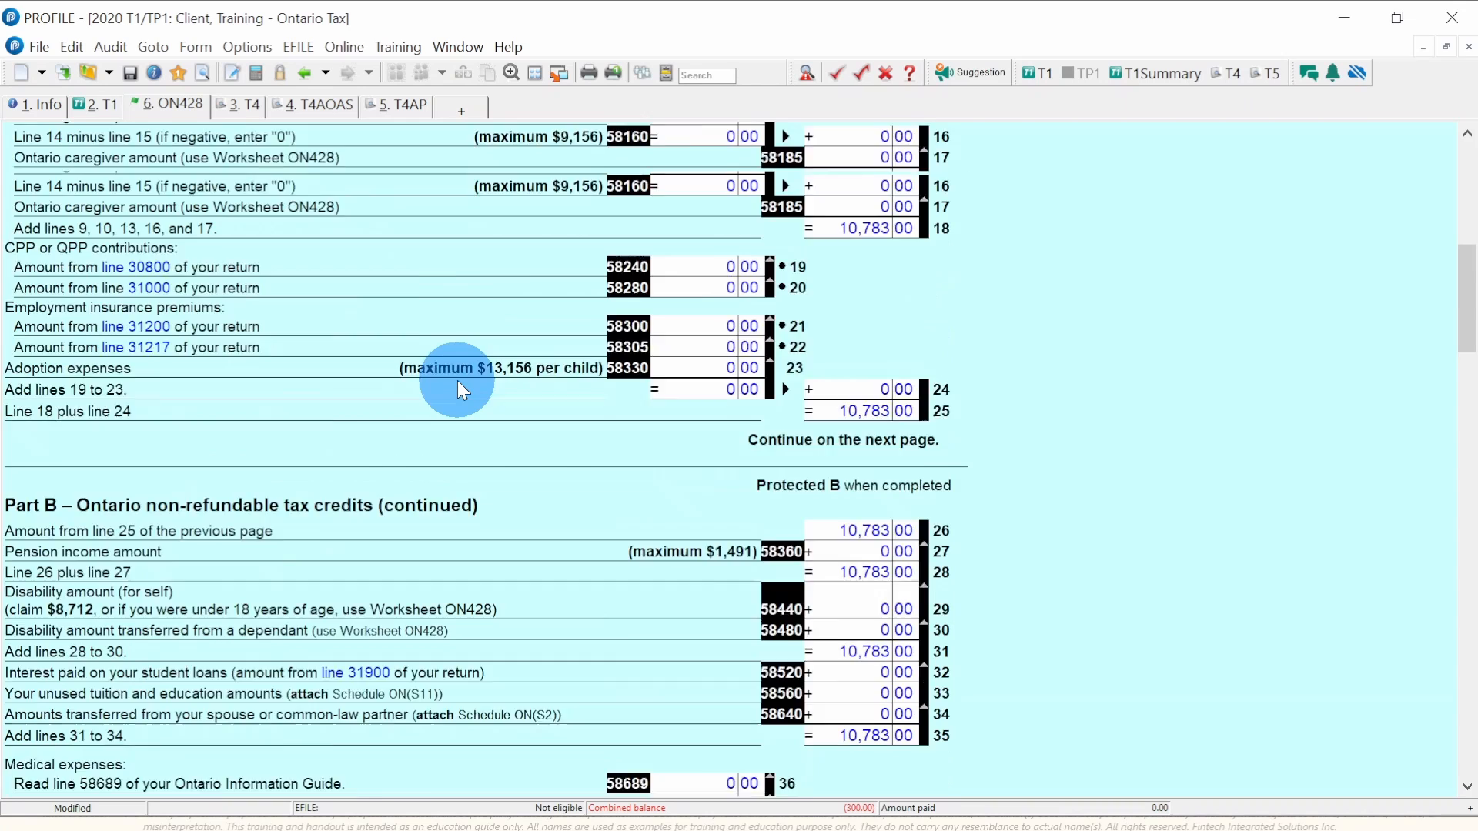
{"action": "scroll", "coordinate": [457, 382], "scroll_direction": "up", "scroll_amount": 5}
{"action": "scroll", "coordinate": [458, 382], "scroll_direction": "up", "scroll_amount": 2}
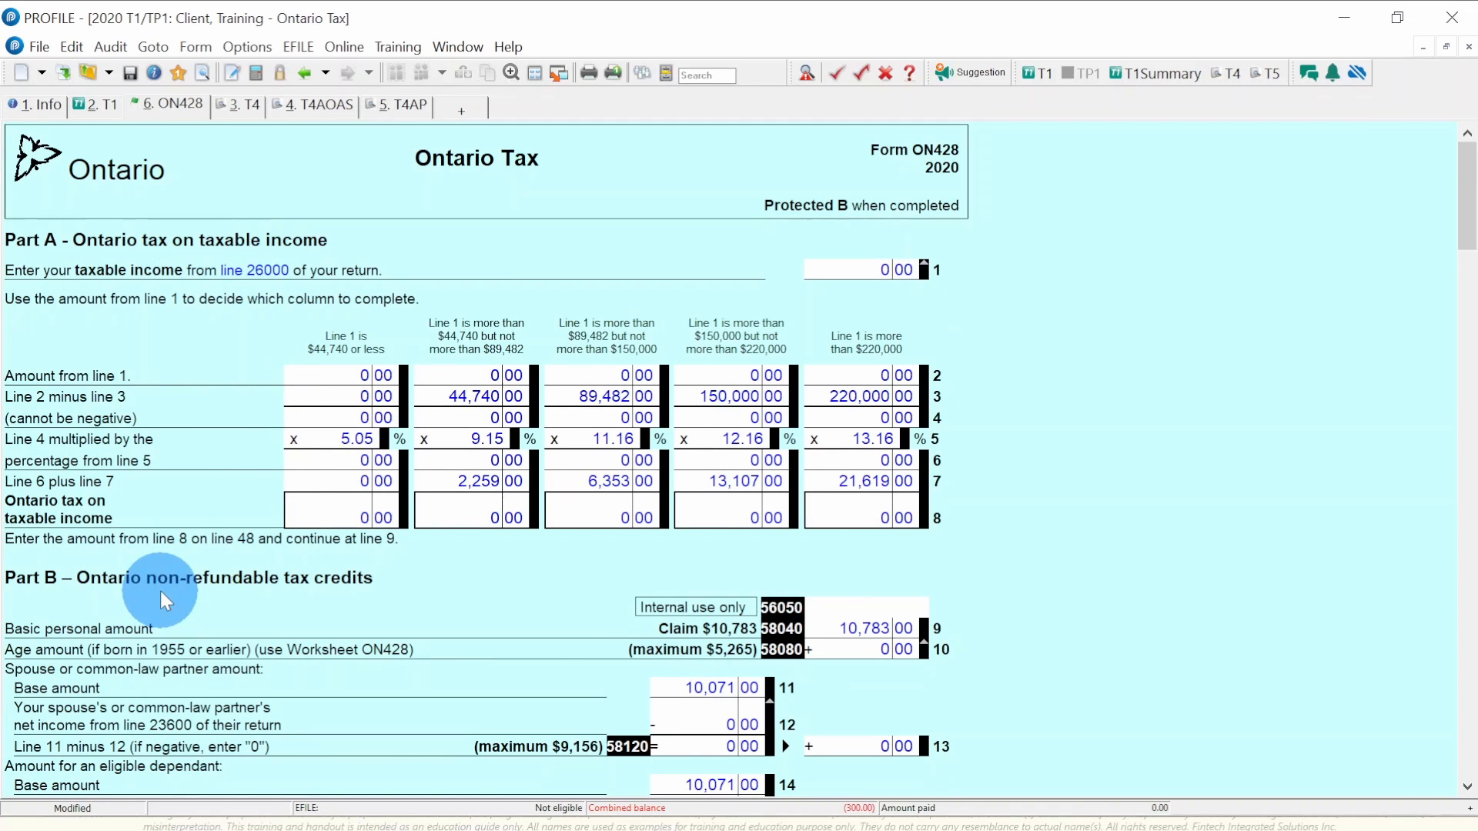
- Confirm ON428 line 87 Ontario tax is 0.00 and return to T1 line 42800
{"action": "scroll", "coordinate": [161, 589], "scroll_direction": "down", "scroll_amount": 7}
{"action": "scroll", "coordinate": [160, 589], "scroll_direction": "down", "scroll_amount": 10}
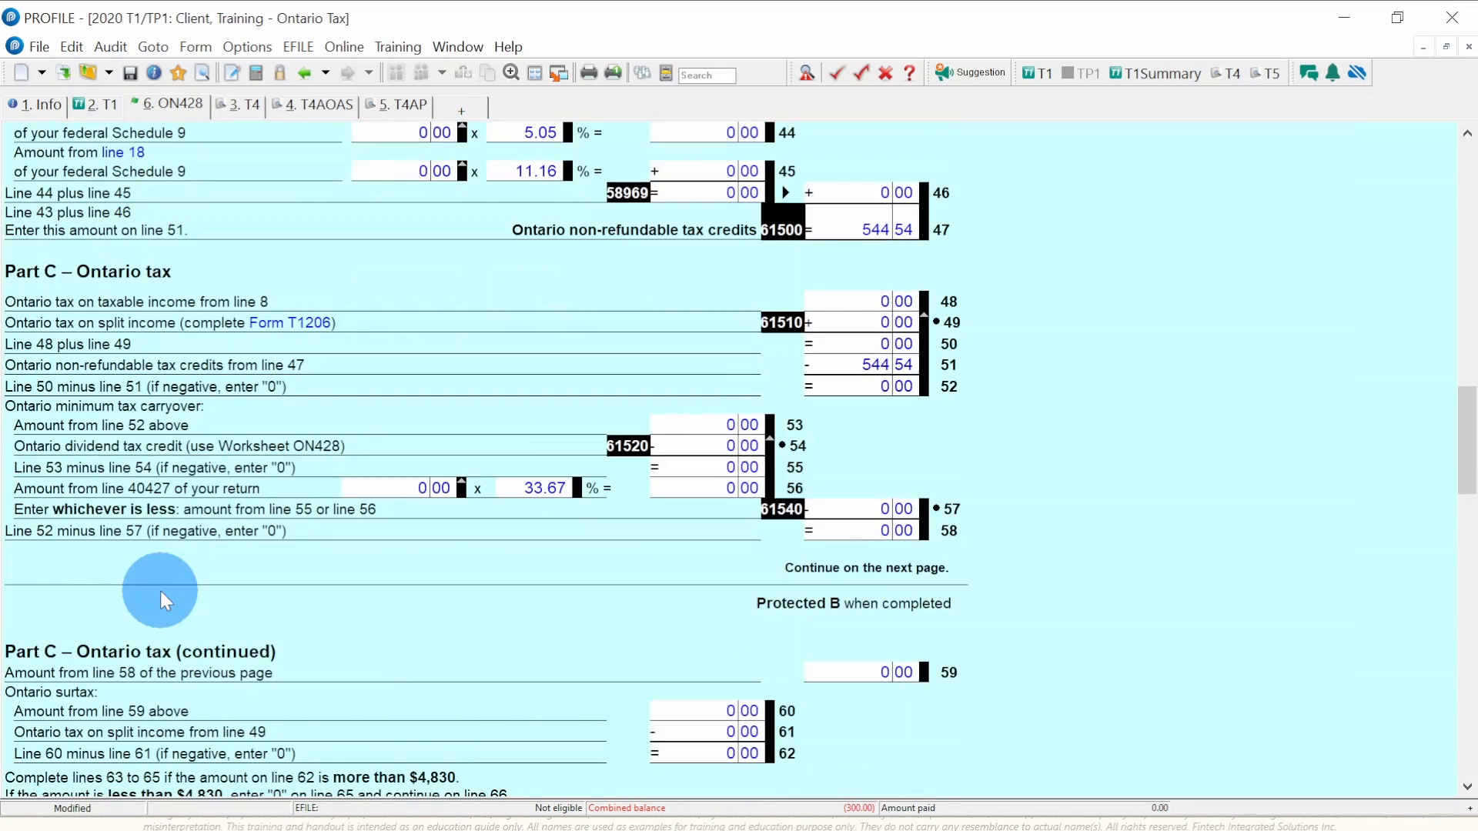
{"action": "scroll", "coordinate": [115, 591], "scroll_direction": "down", "scroll_amount": 5}
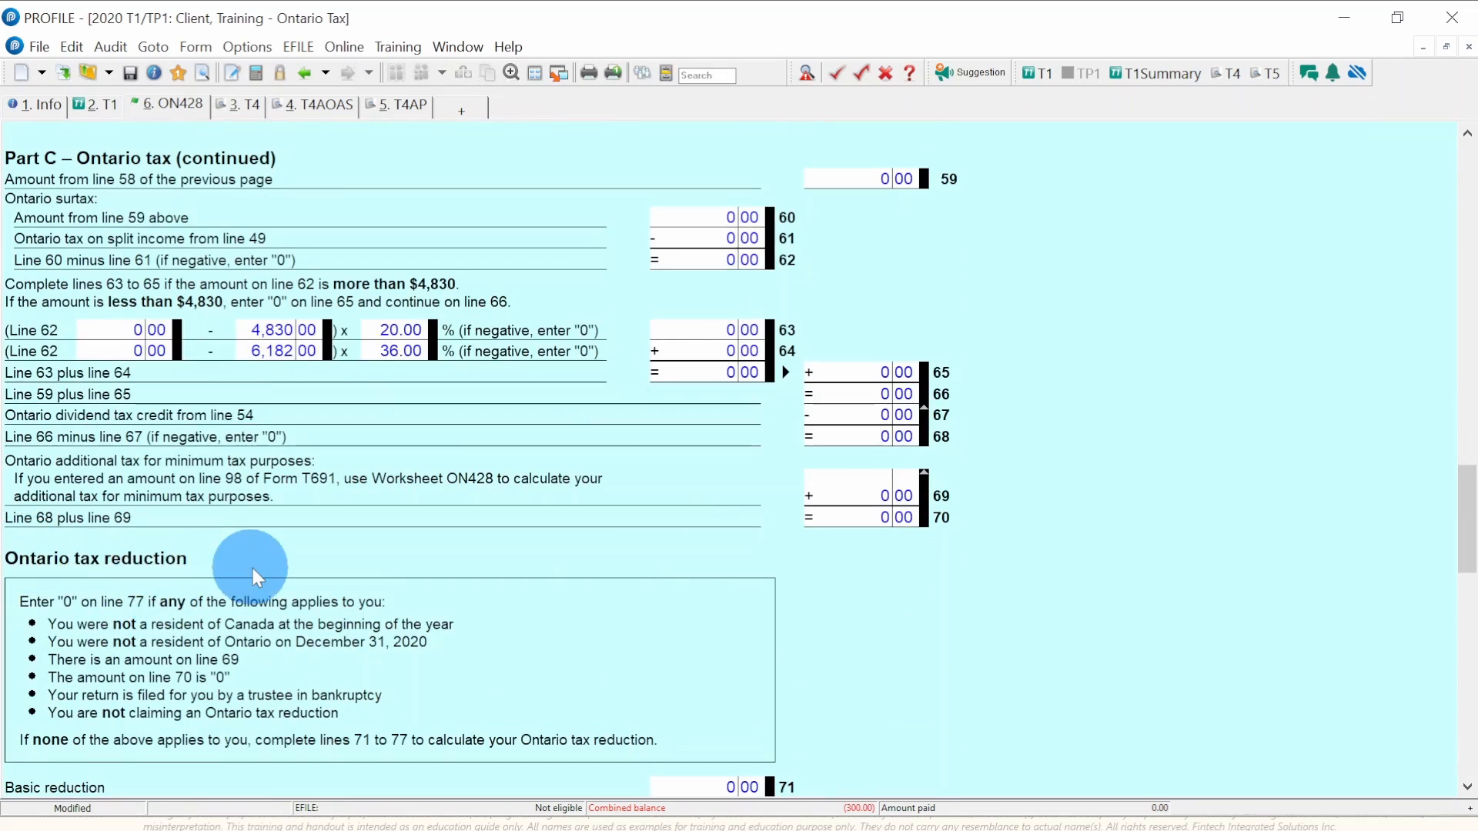
{"action": "scroll", "coordinate": [253, 568], "scroll_direction": "down", "scroll_amount": 7}
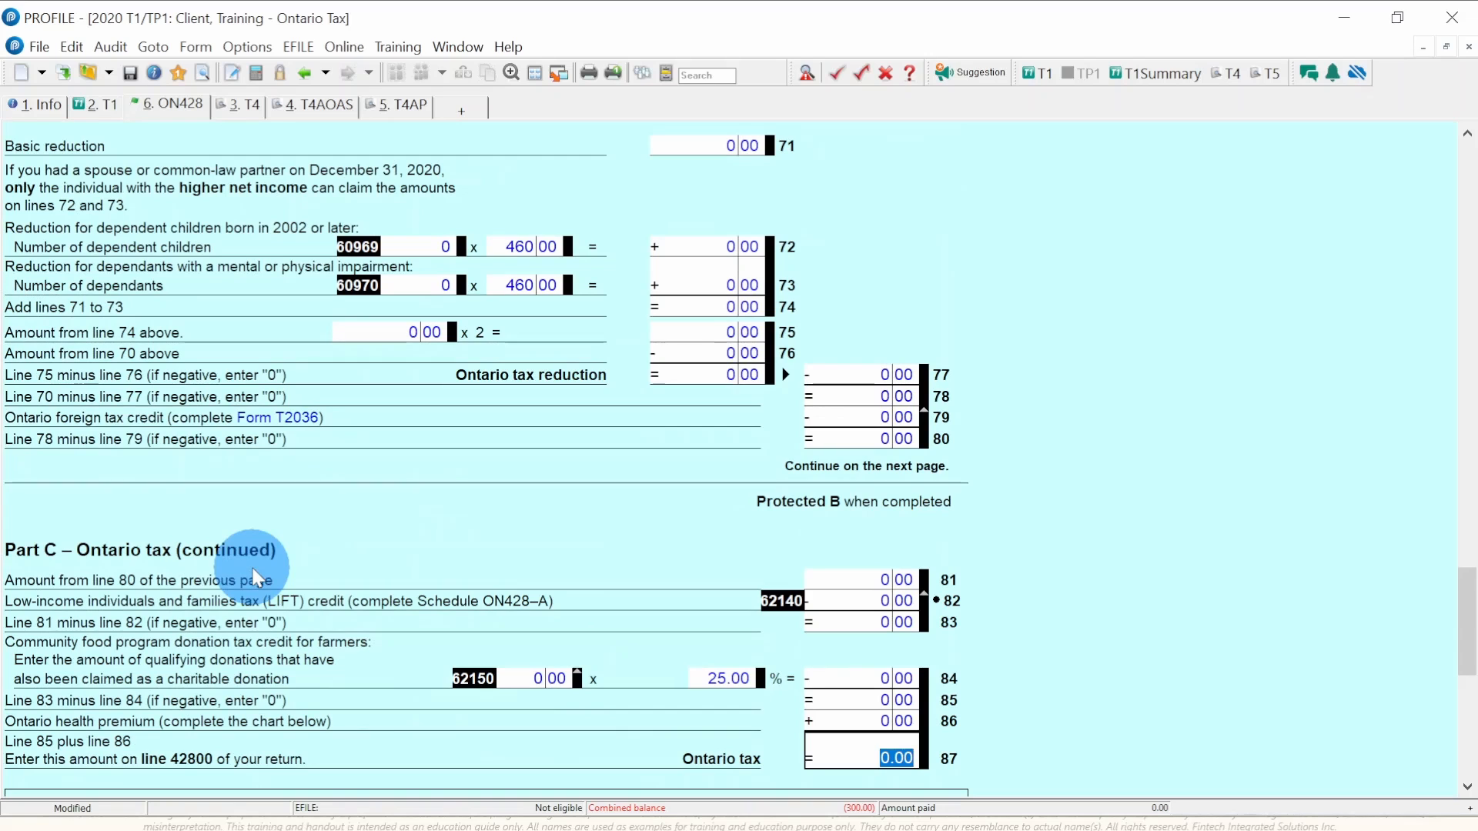
{"action": "key", "text": "Escape"}
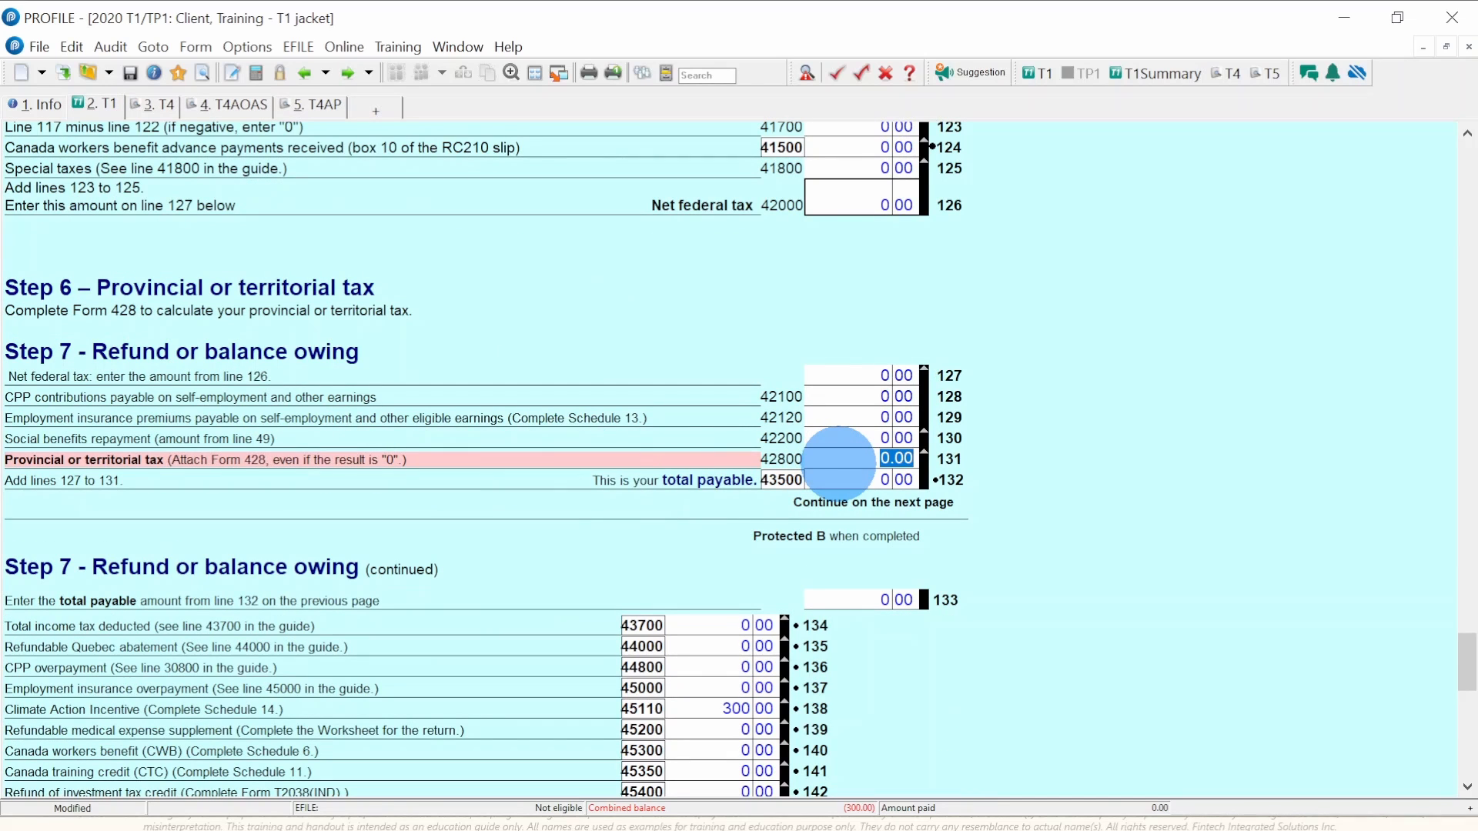
{"action": "left_click", "coordinate": [839, 463]}
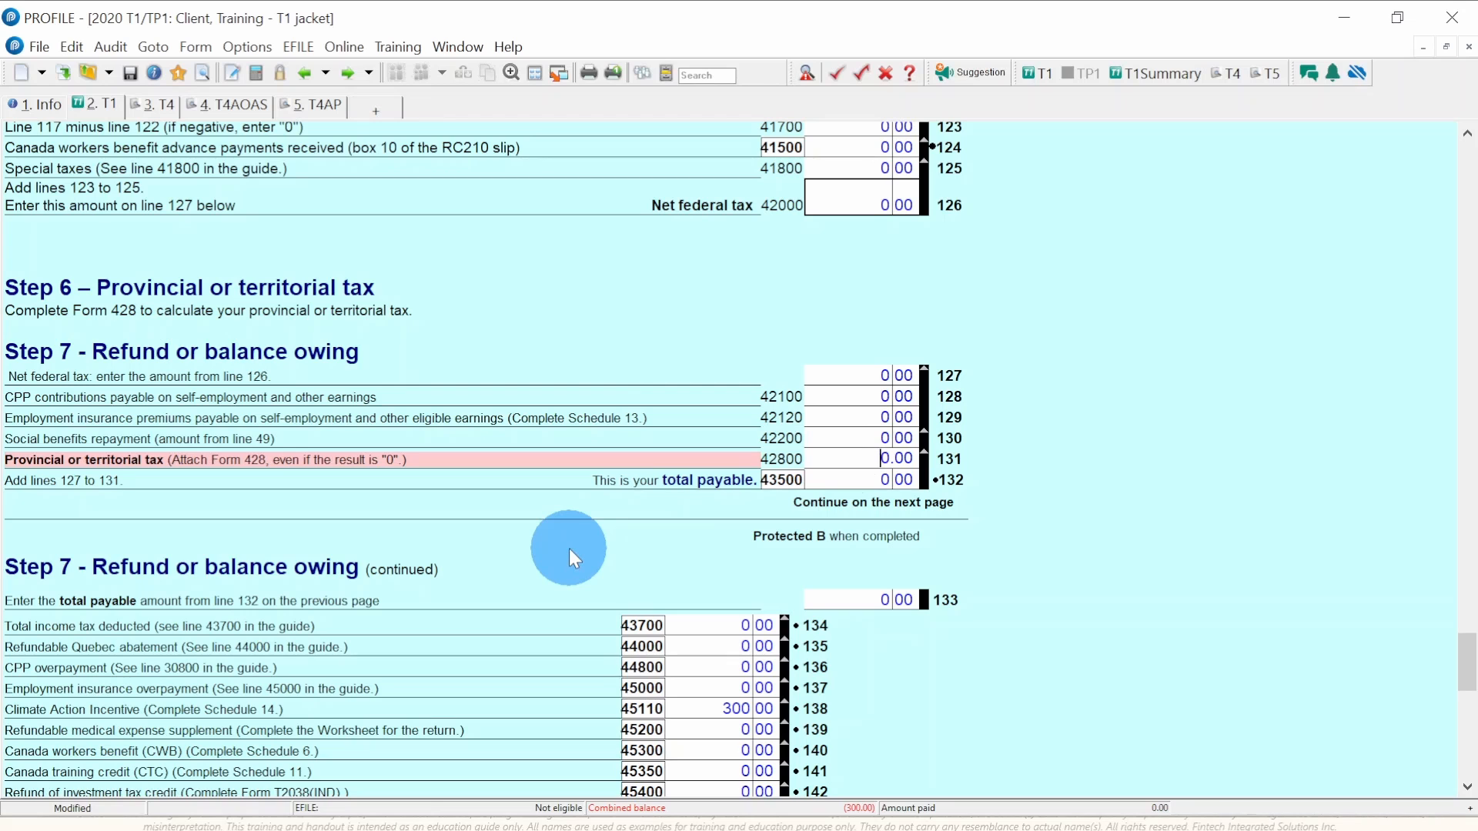
{"action": "scroll", "coordinate": [569, 548], "scroll_direction": "down", "scroll_amount": 5}
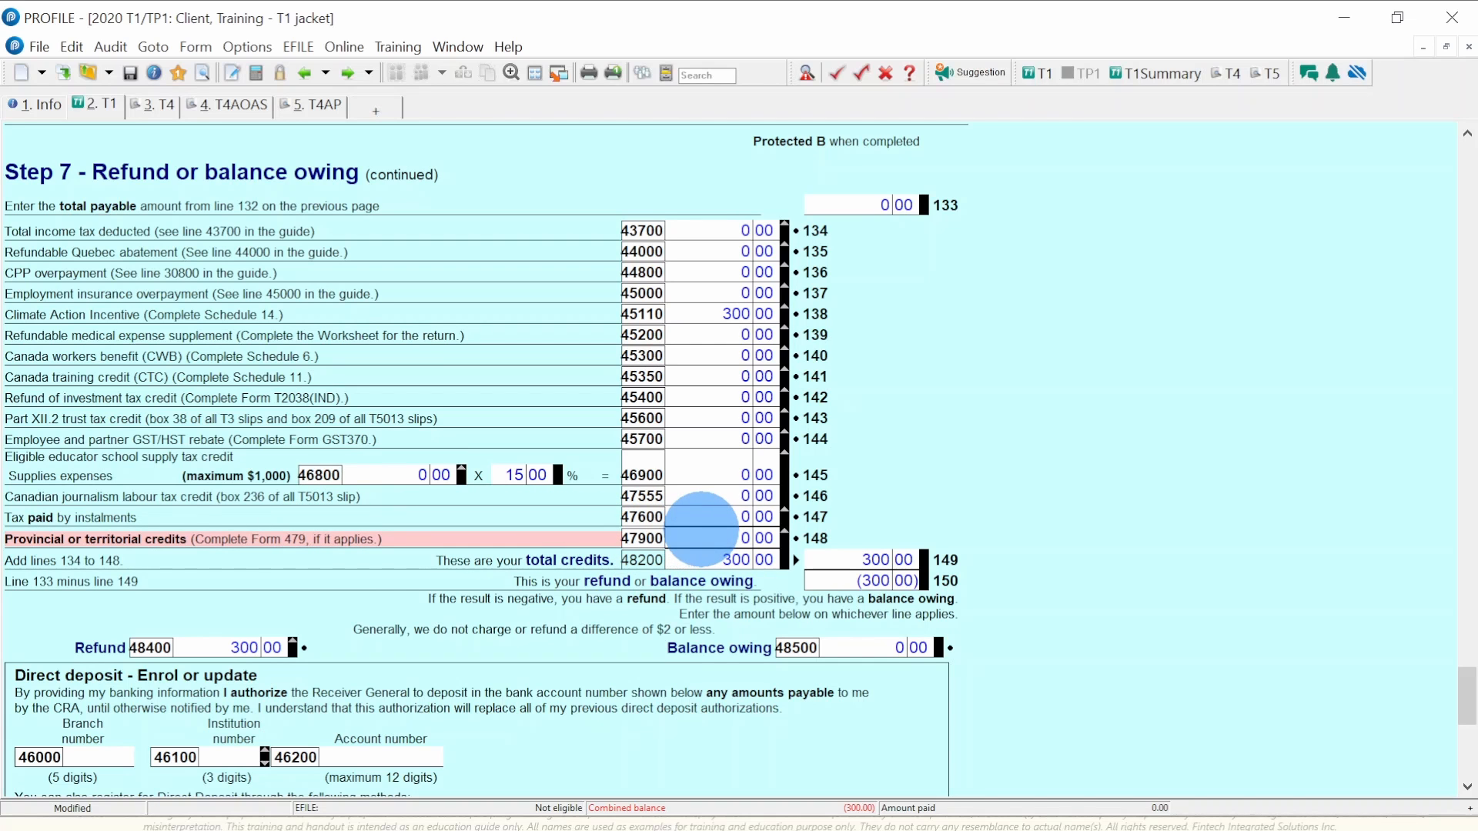
{"action": "double_click", "coordinate": [701, 530]}
{"action": "scroll", "coordinate": [701, 529], "scroll_direction": "up", "scroll_amount": 15}
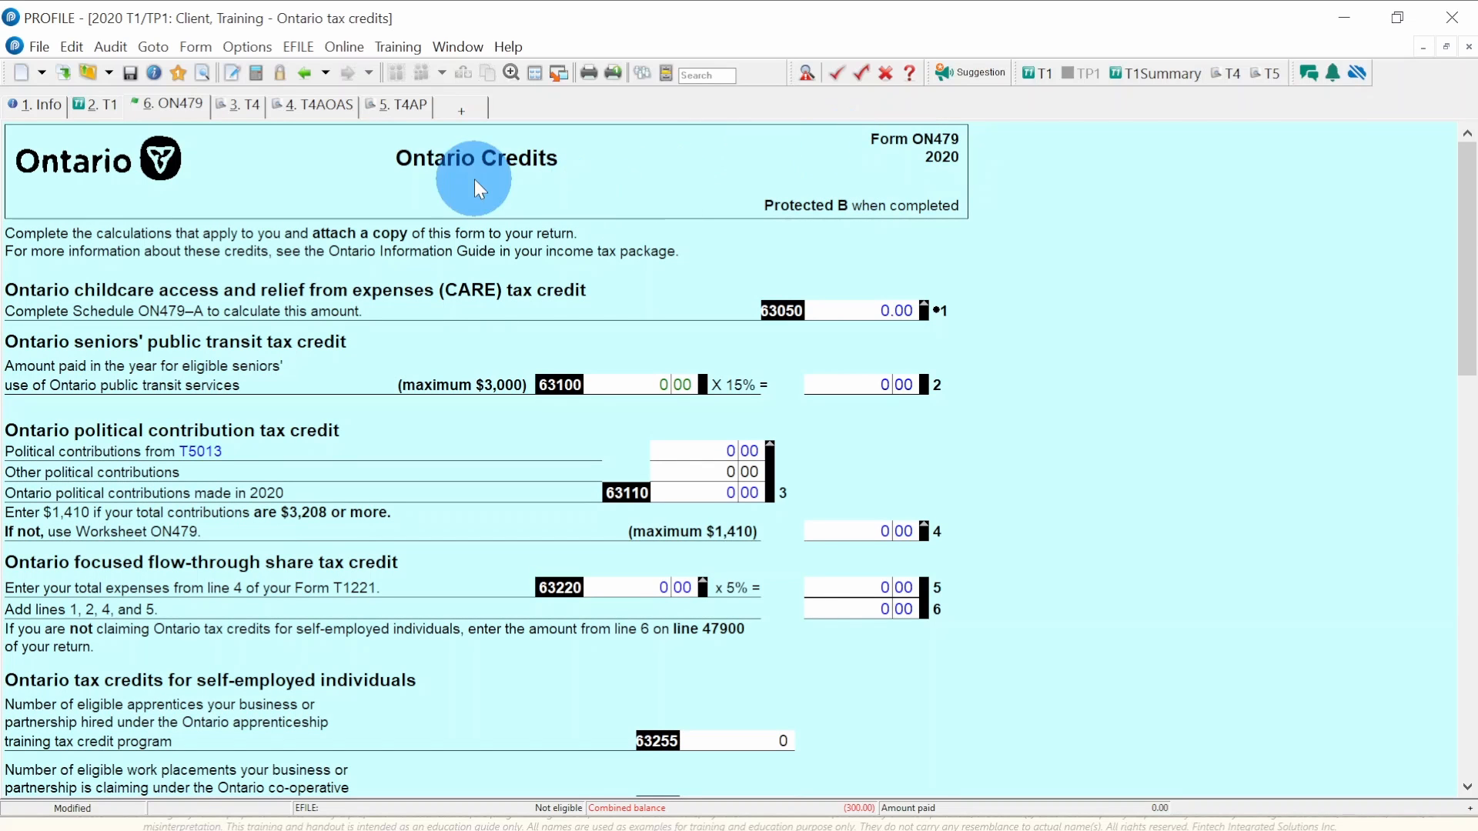
{"action": "scroll", "coordinate": [324, 645], "scroll_direction": "down", "scroll_amount": 15}
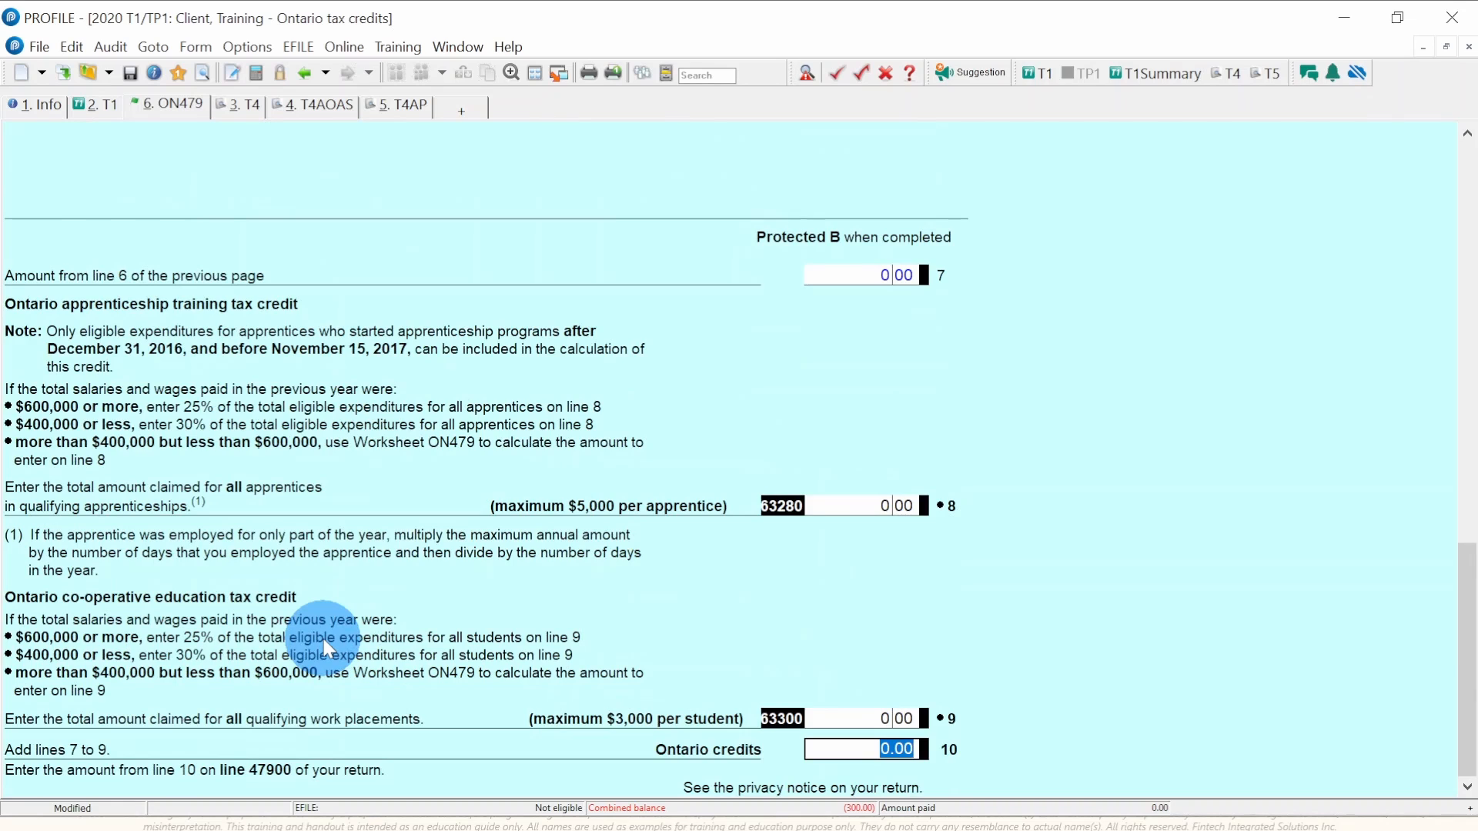
{"action": "key", "text": "Escape"}
{"action": "scroll", "coordinate": [536, 529], "scroll_direction": "up", "scroll_amount": 5}
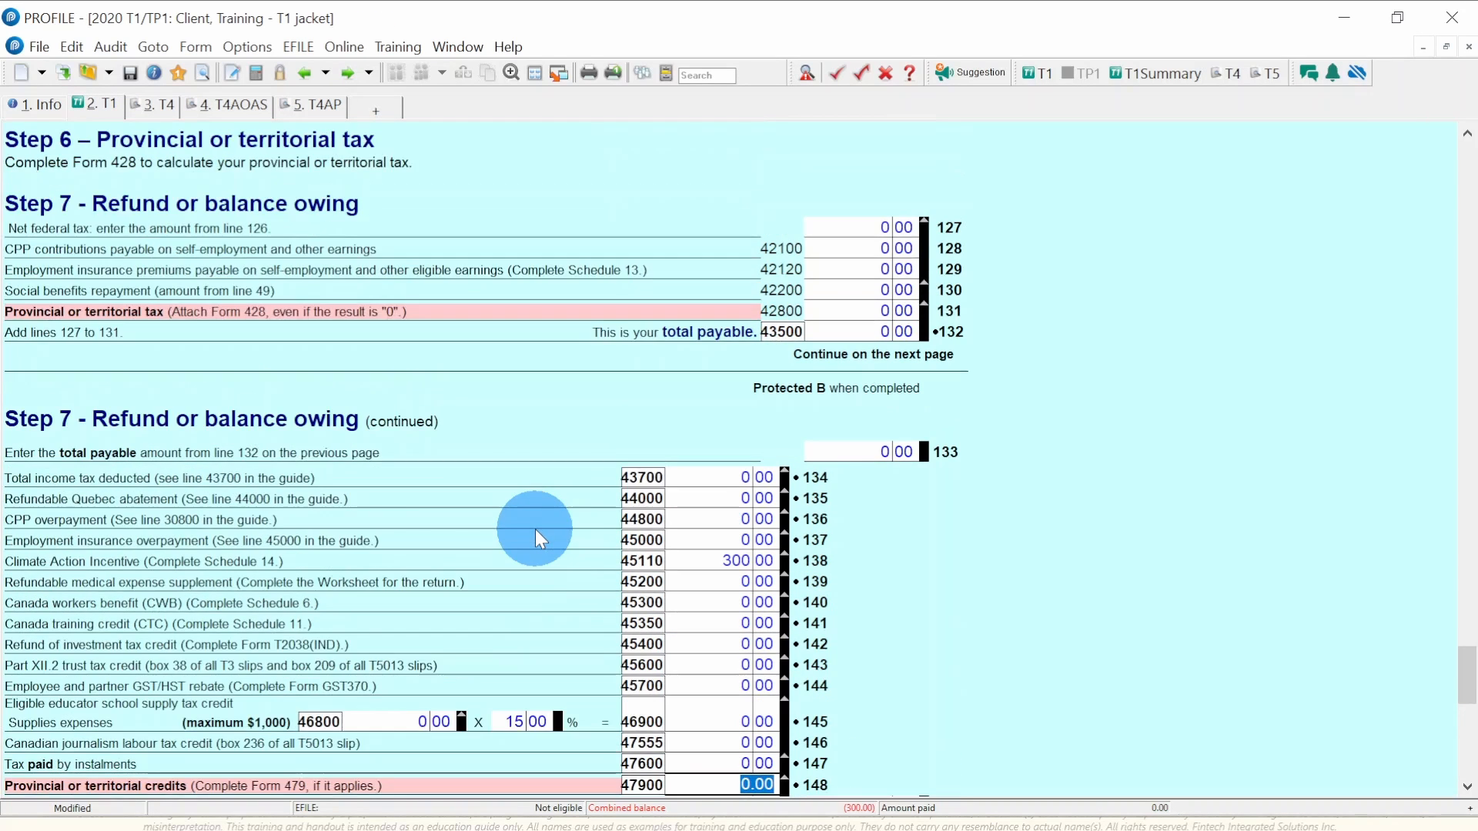
{"action": "scroll", "coordinate": [534, 529], "scroll_direction": "up", "scroll_amount": 6}
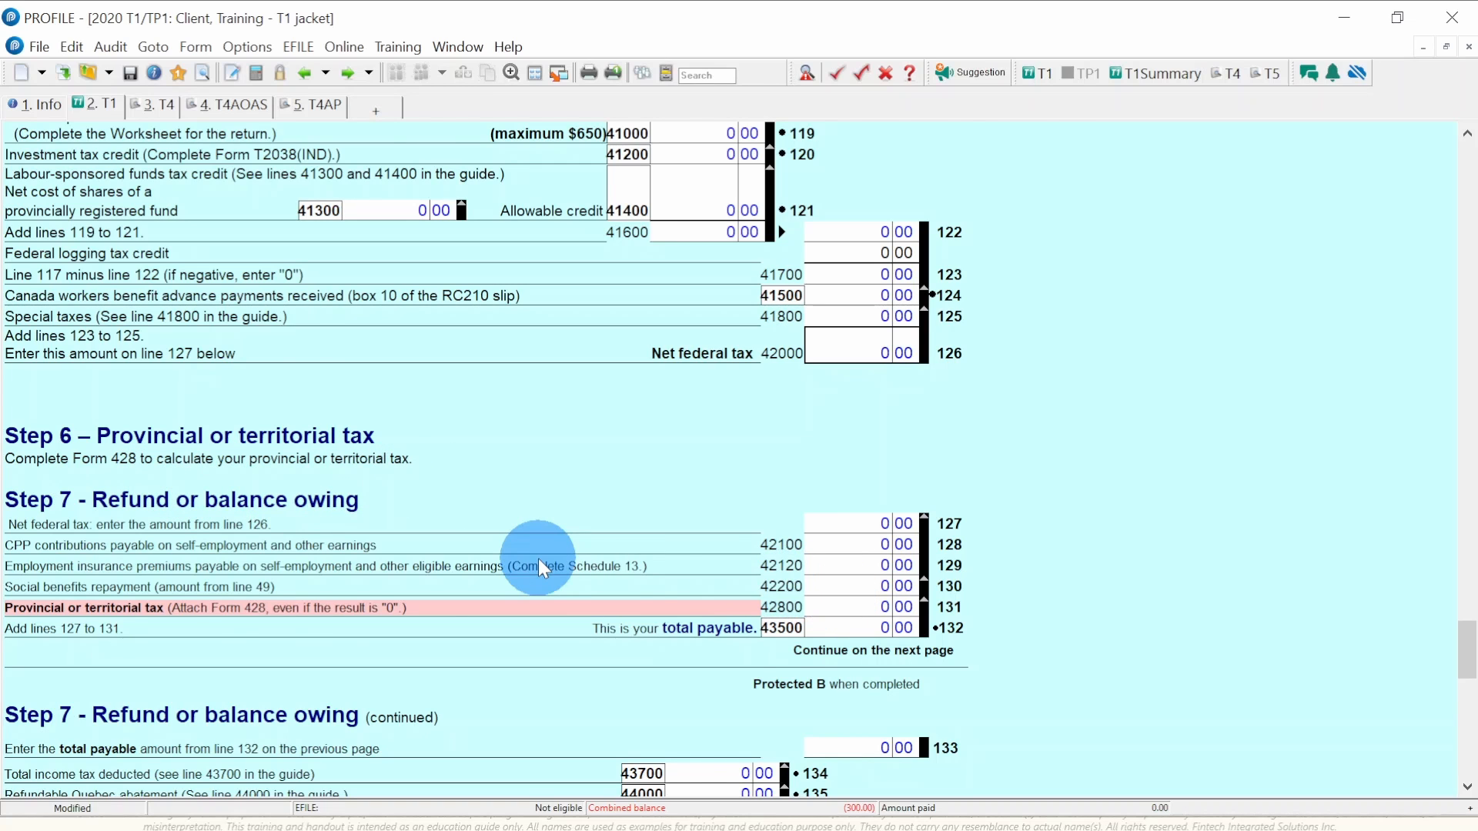
{"action": "scroll", "coordinate": [538, 557], "scroll_direction": "down", "scroll_amount": 3}
{"action": "scroll", "coordinate": [538, 557], "scroll_direction": "down", "scroll_amount": 2}
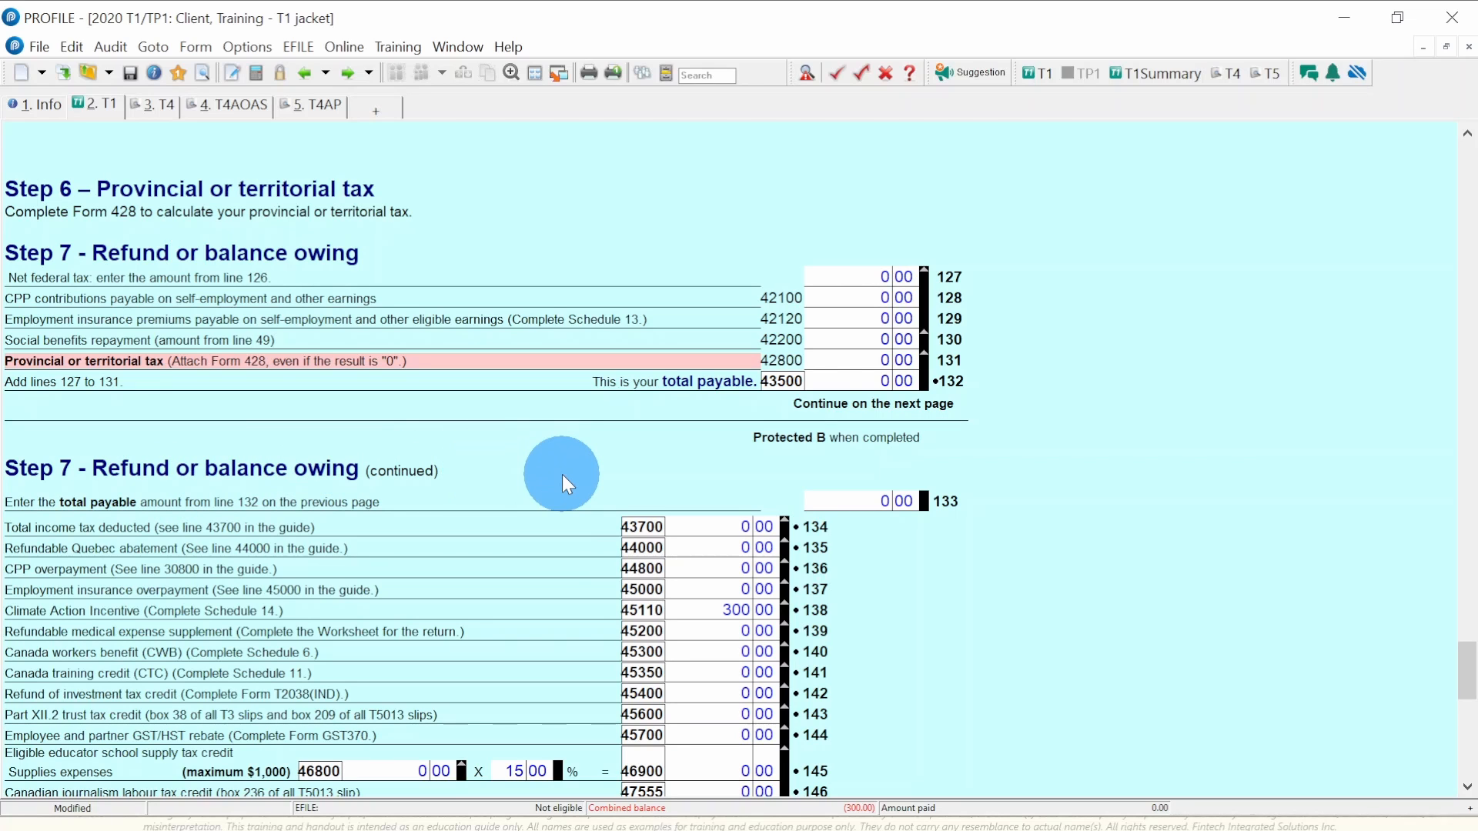
{"action": "scroll", "coordinate": [562, 474], "scroll_direction": "down", "scroll_amount": 2}
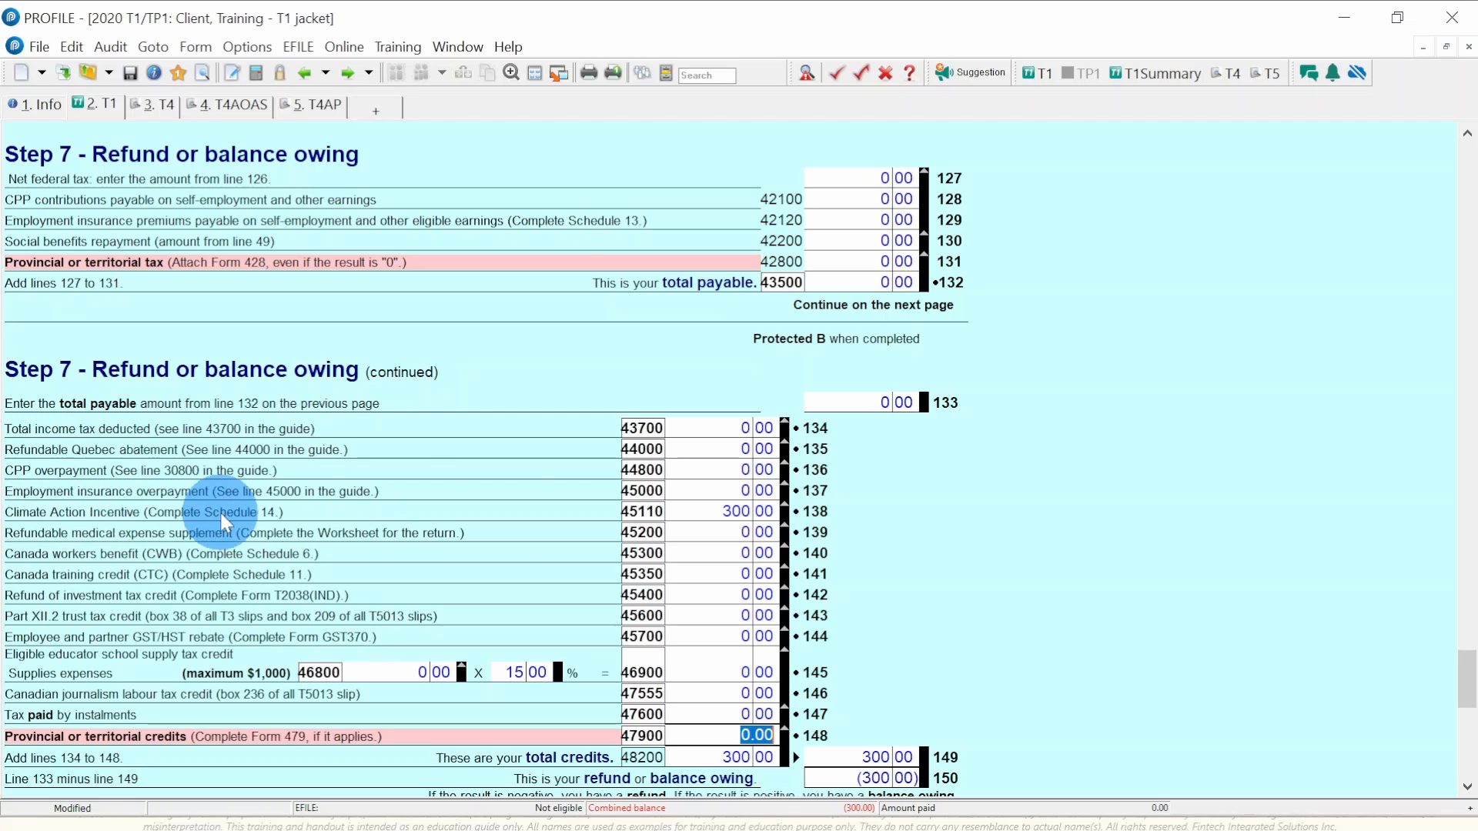
{"action": "left_click", "coordinate": [700, 502]}
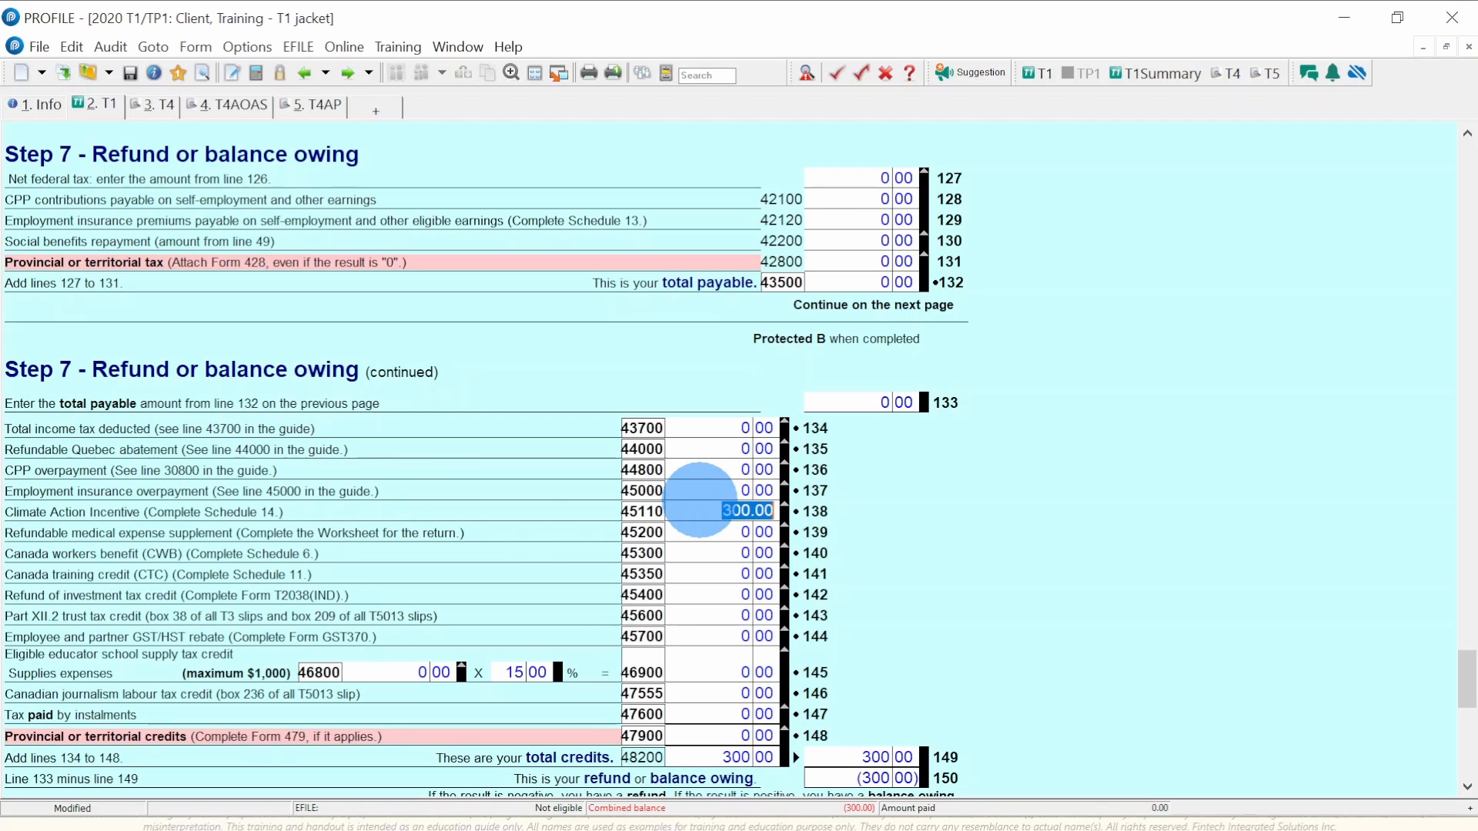
{"action": "left_click", "coordinate": [700, 502]}
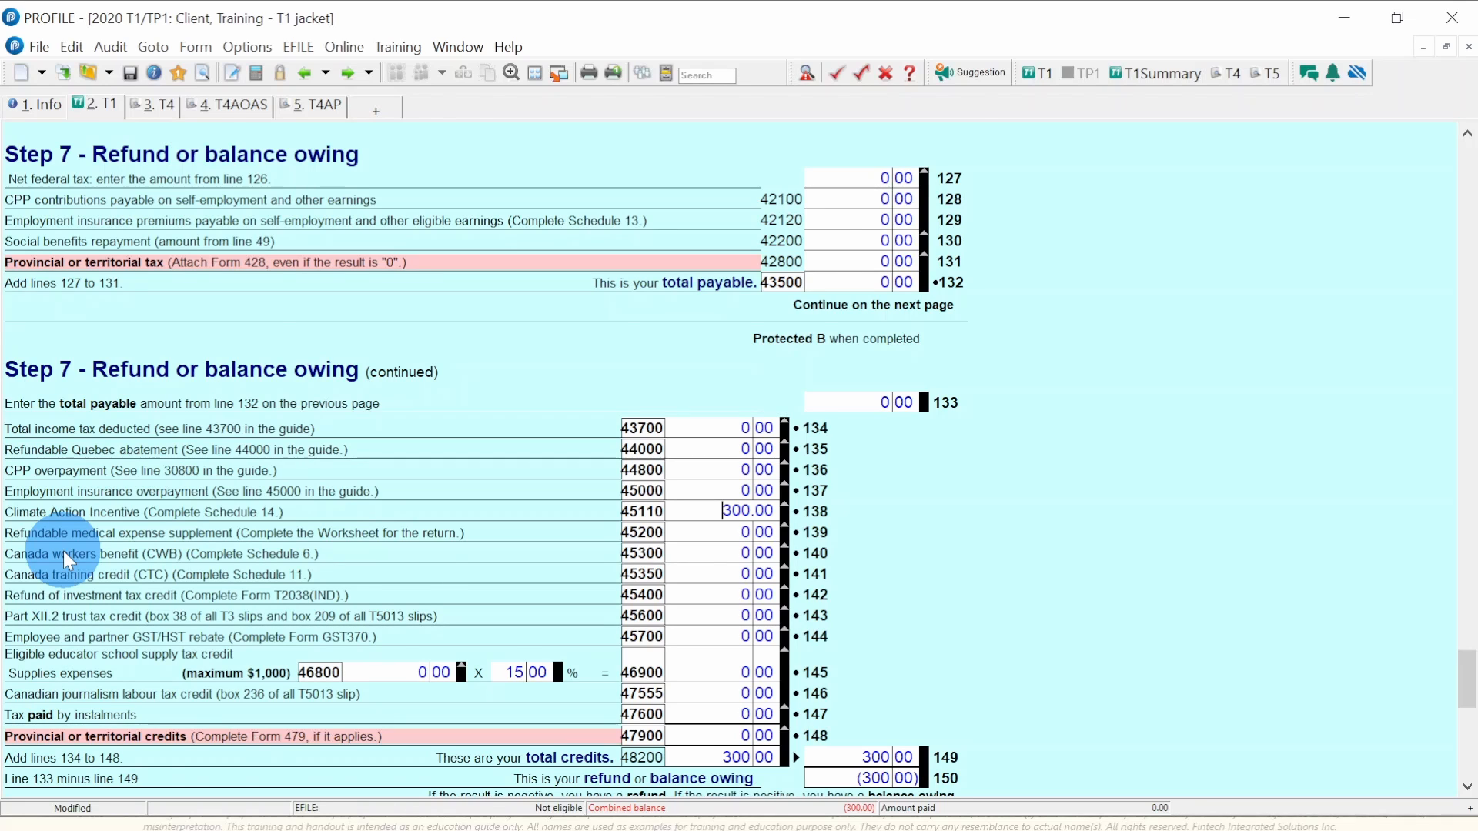
{"action": "scroll", "coordinate": [63, 551], "scroll_direction": "down", "scroll_amount": 3}
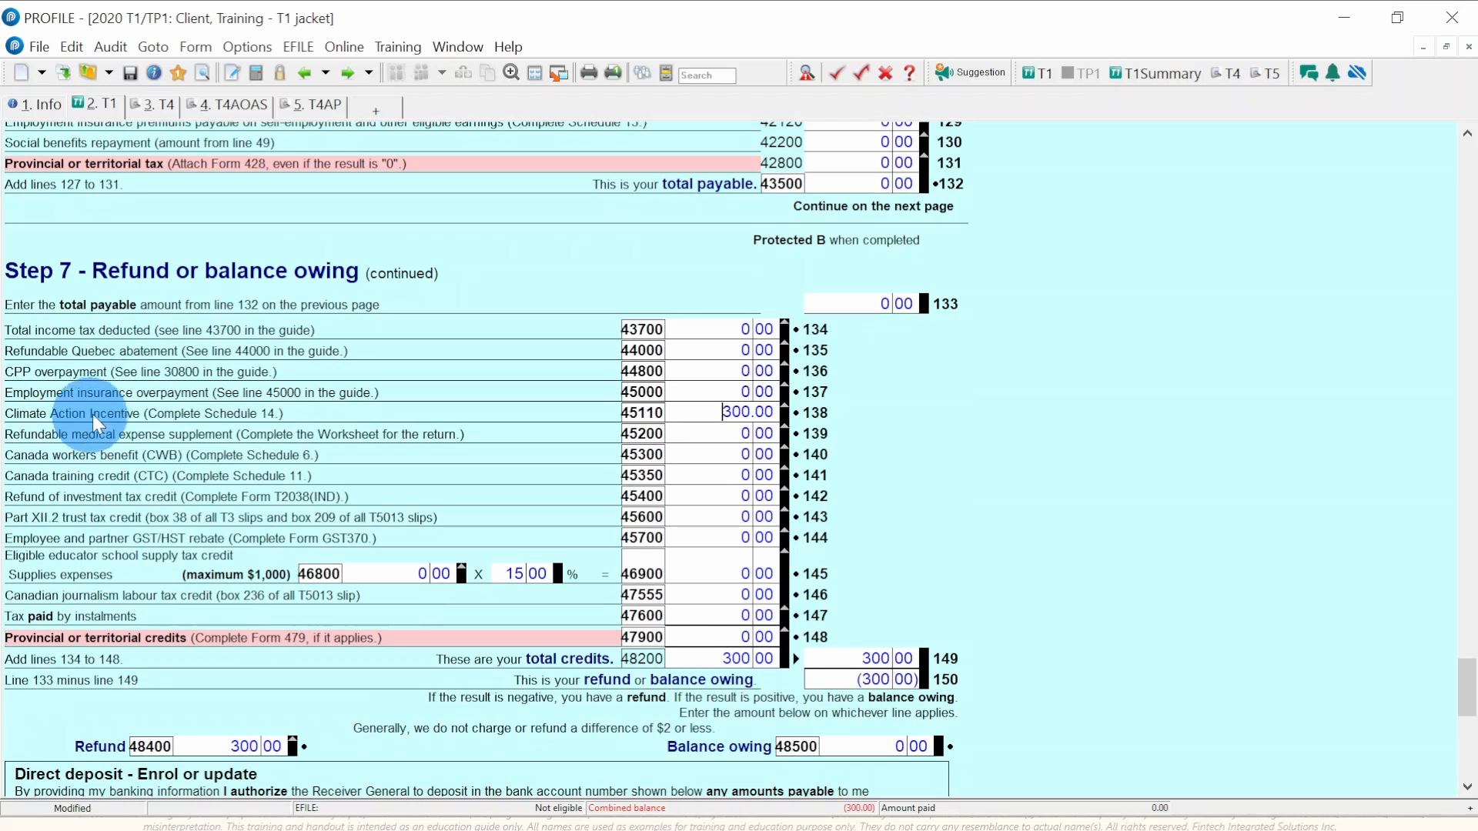
{"action": "scroll", "coordinate": [169, 590], "scroll_direction": "down", "scroll_amount": 3}
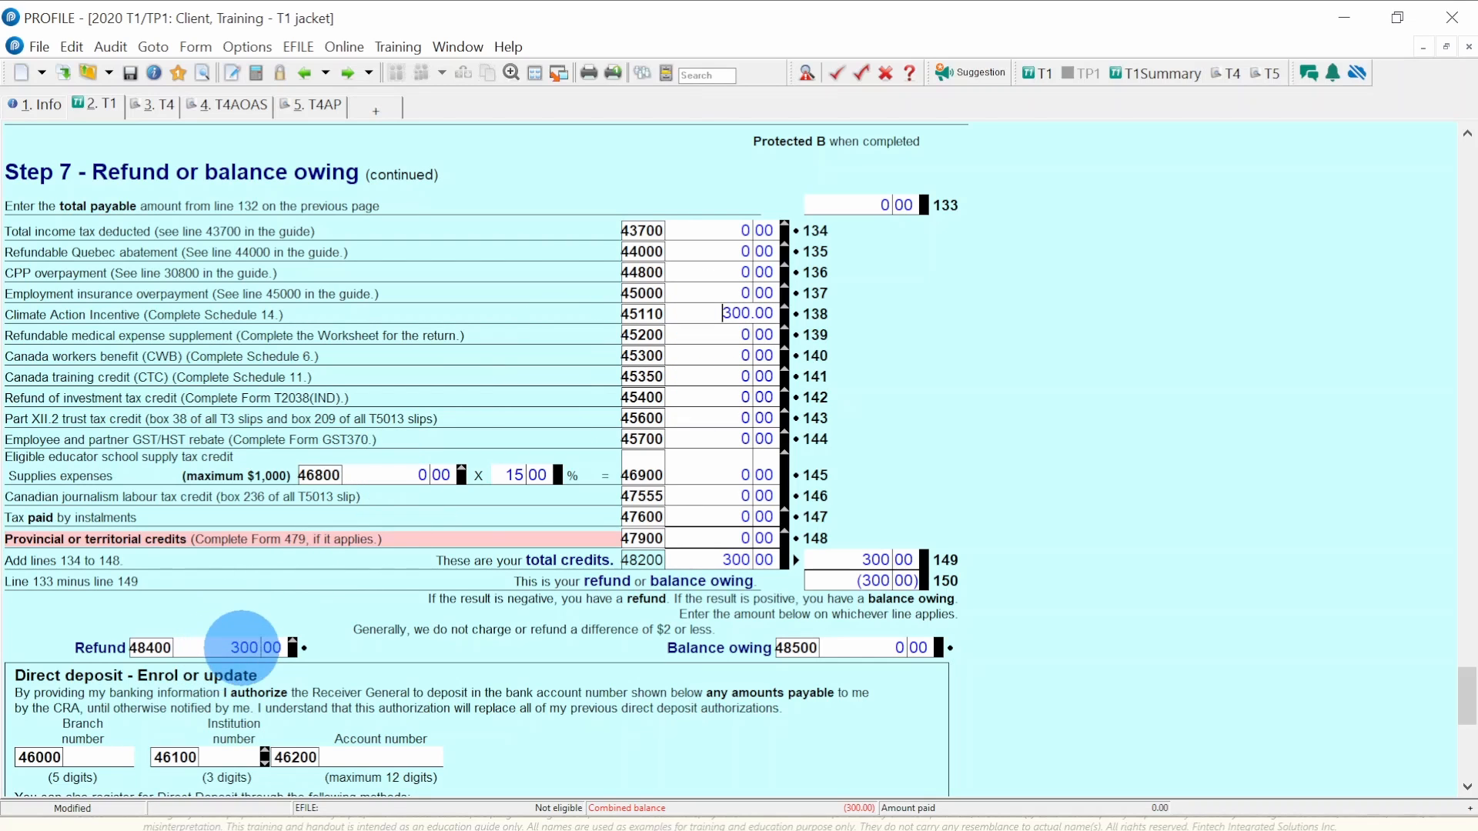
{"action": "scroll", "coordinate": [645, 460], "scroll_direction": "up", "scroll_amount": 3}
{"action": "scroll", "coordinate": [646, 466], "scroll_direction": "up", "scroll_amount": 10}
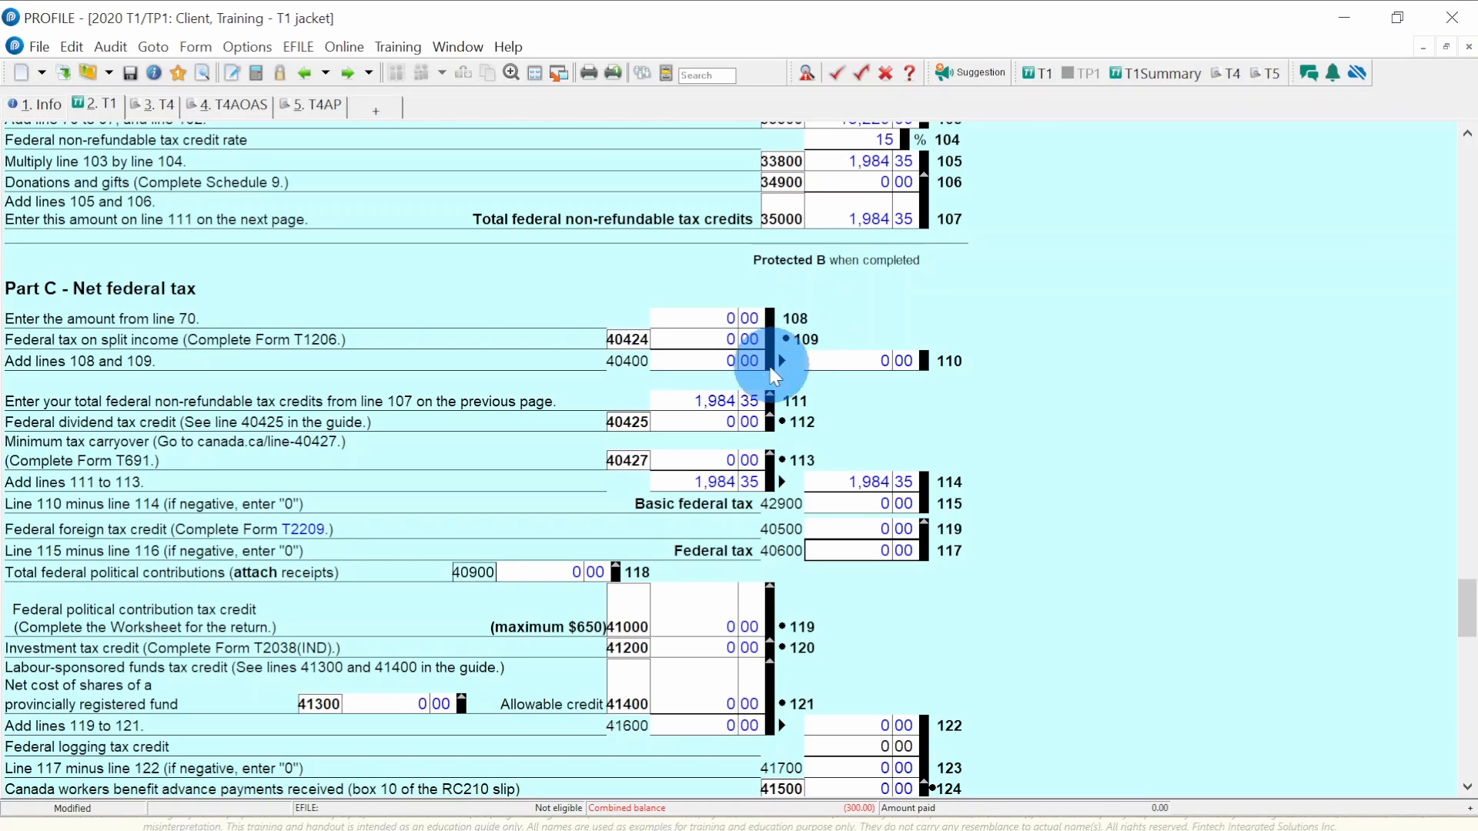
{"action": "scroll", "coordinate": [730, 403], "scroll_direction": "down", "scroll_amount": 15}
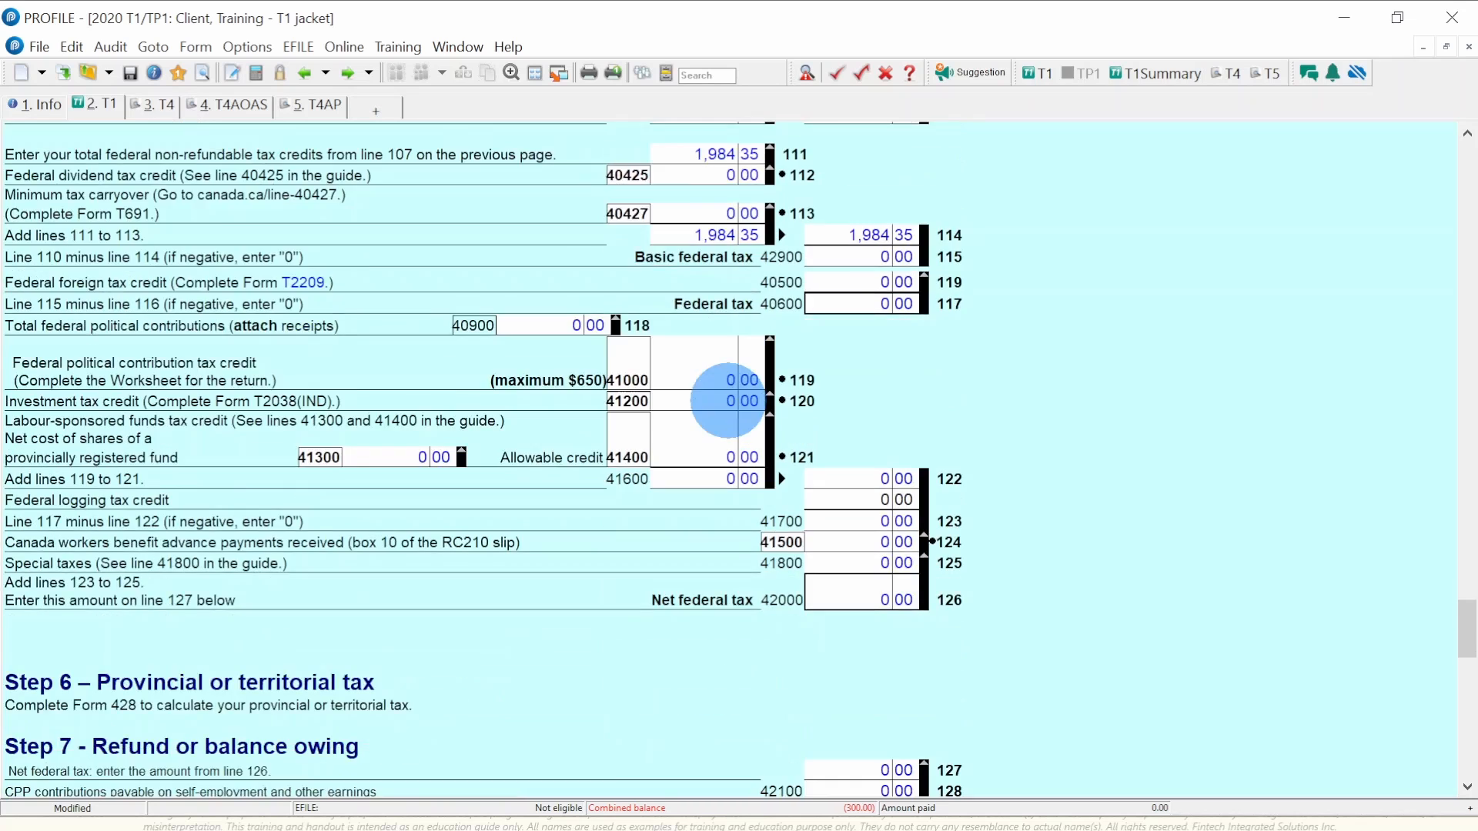
{"action": "scroll", "coordinate": [728, 401], "scroll_direction": "down", "scroll_amount": 1}
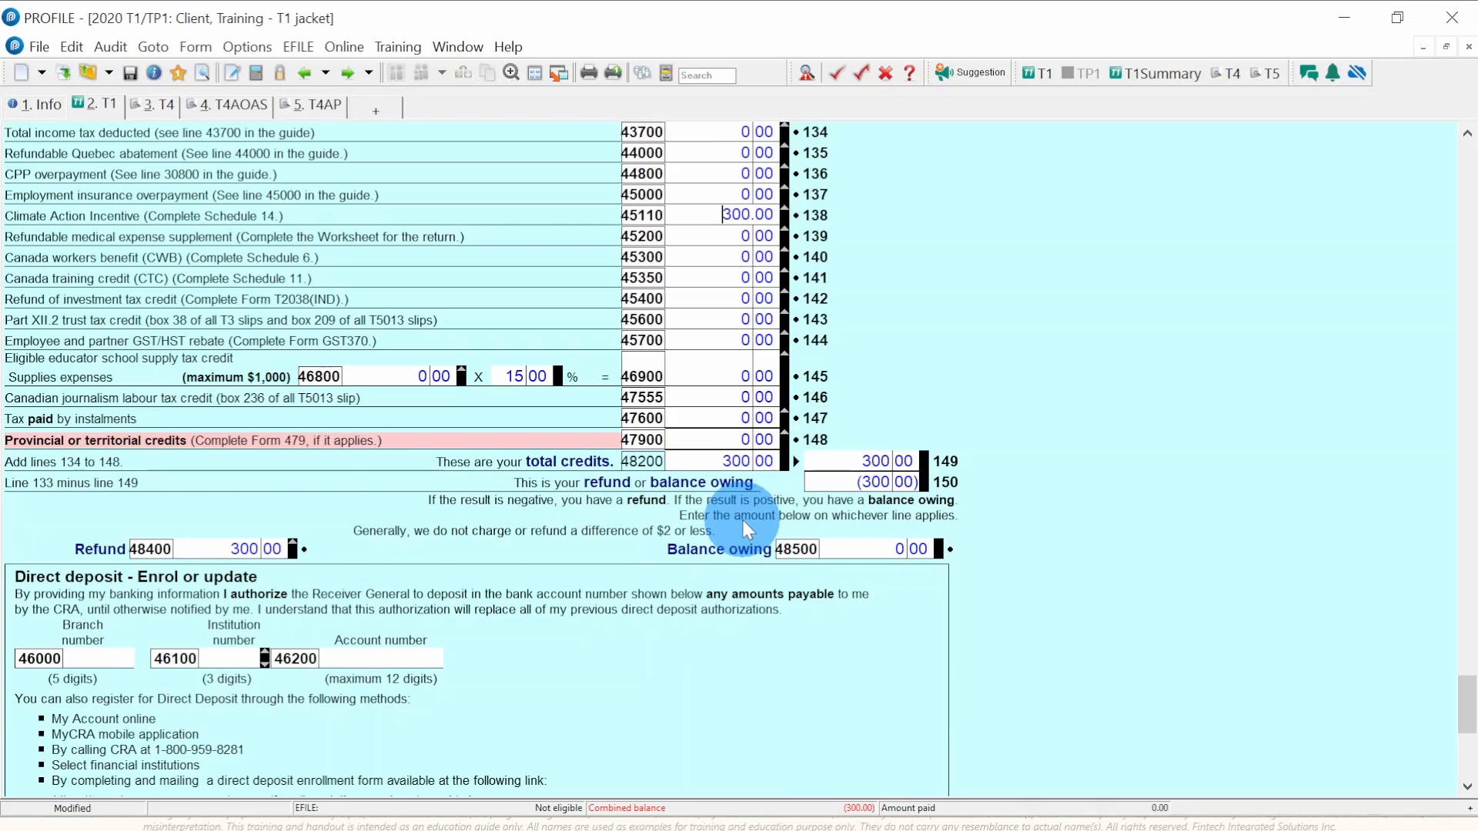
{"action": "scroll", "coordinate": [743, 521], "scroll_direction": "down", "scroll_amount": 5}
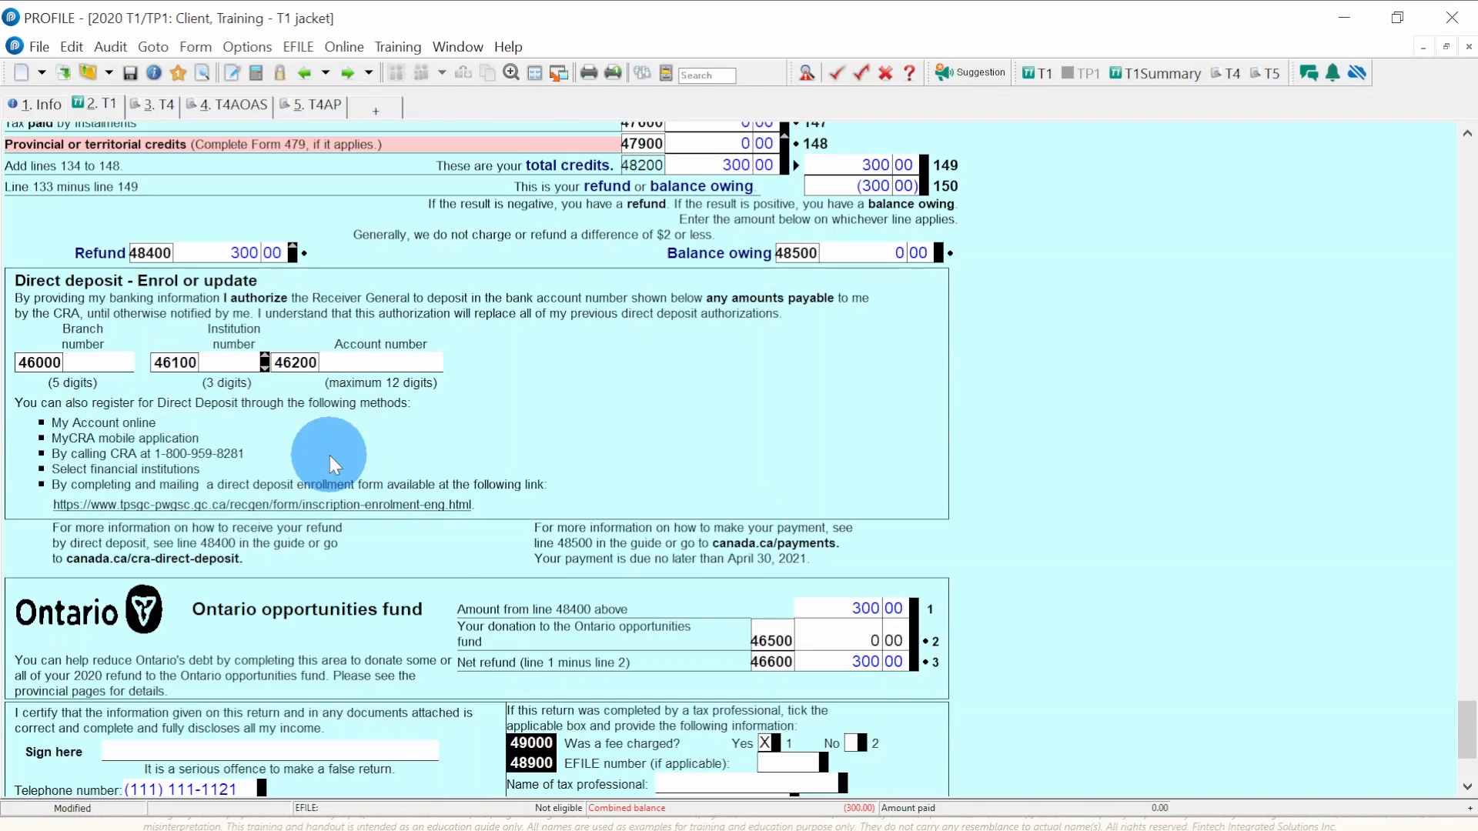
{"action": "scroll", "coordinate": [345, 460], "scroll_direction": "down", "scroll_amount": 2}
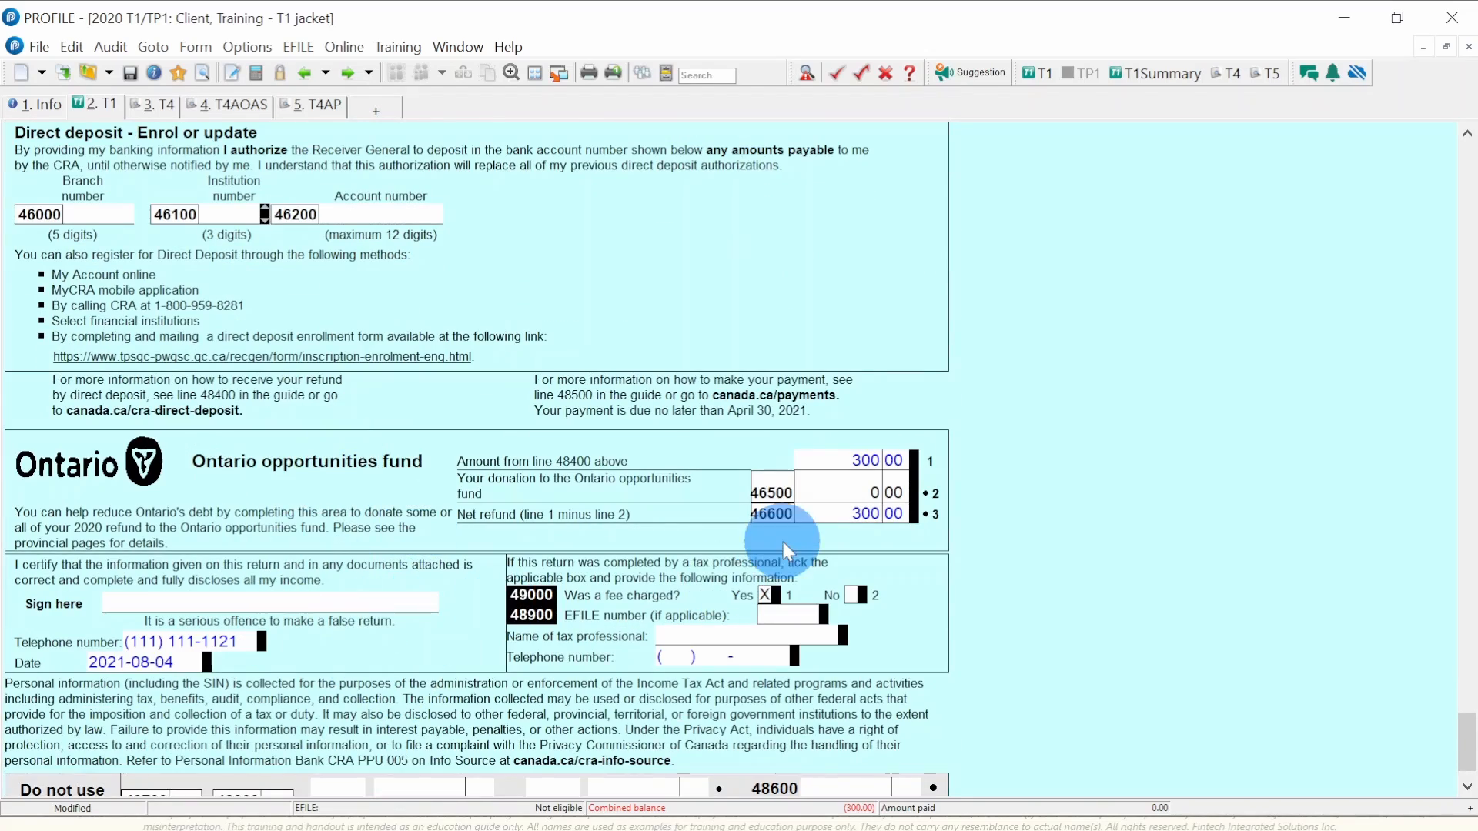
{"action": "scroll", "coordinate": [1216, 500], "scroll_direction": "up", "scroll_amount": 20}
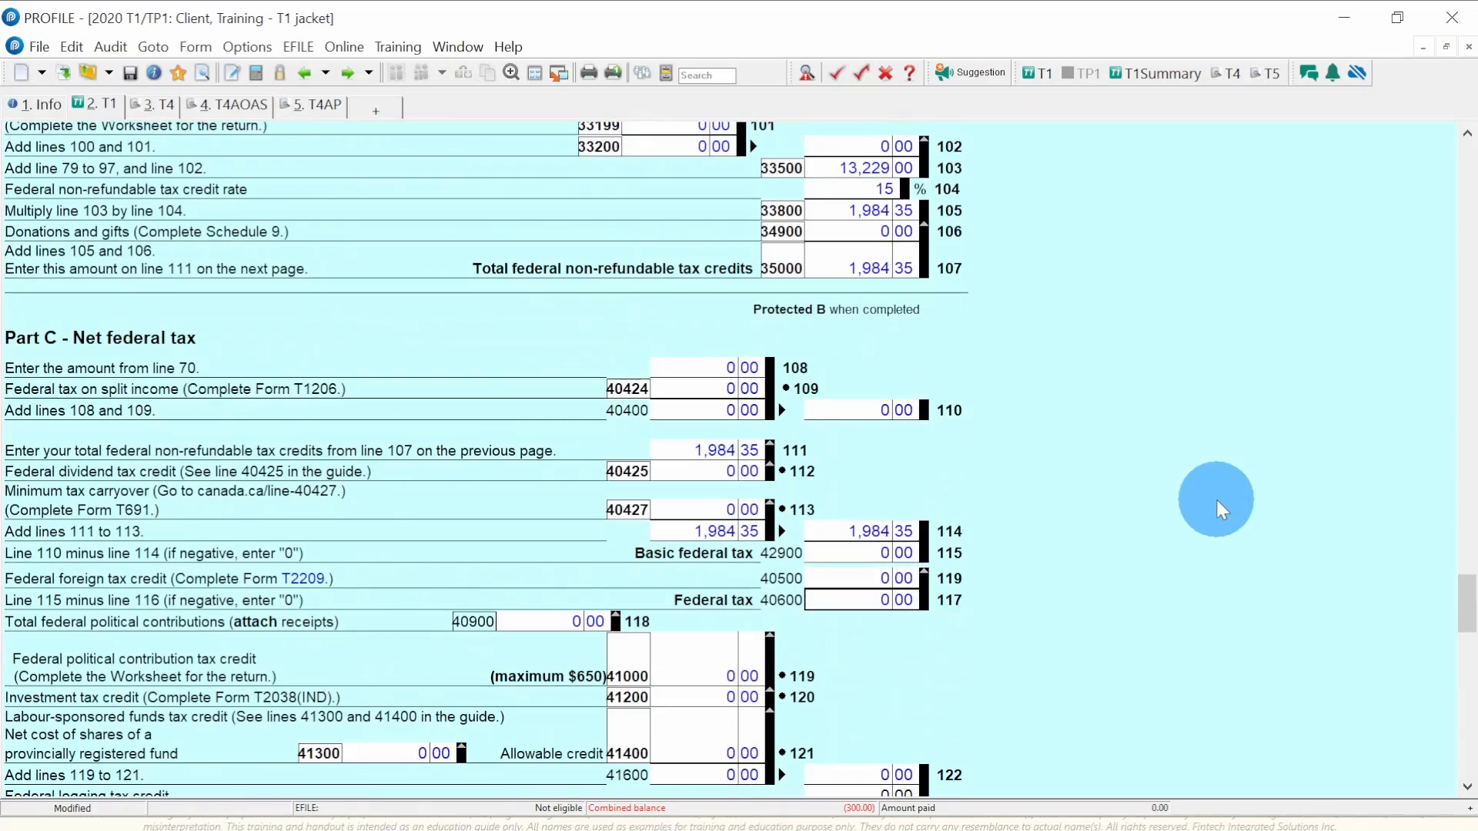
{"action": "left_click_drag", "start_coordinate": [1455, 603], "coordinate": [1449, 142]}
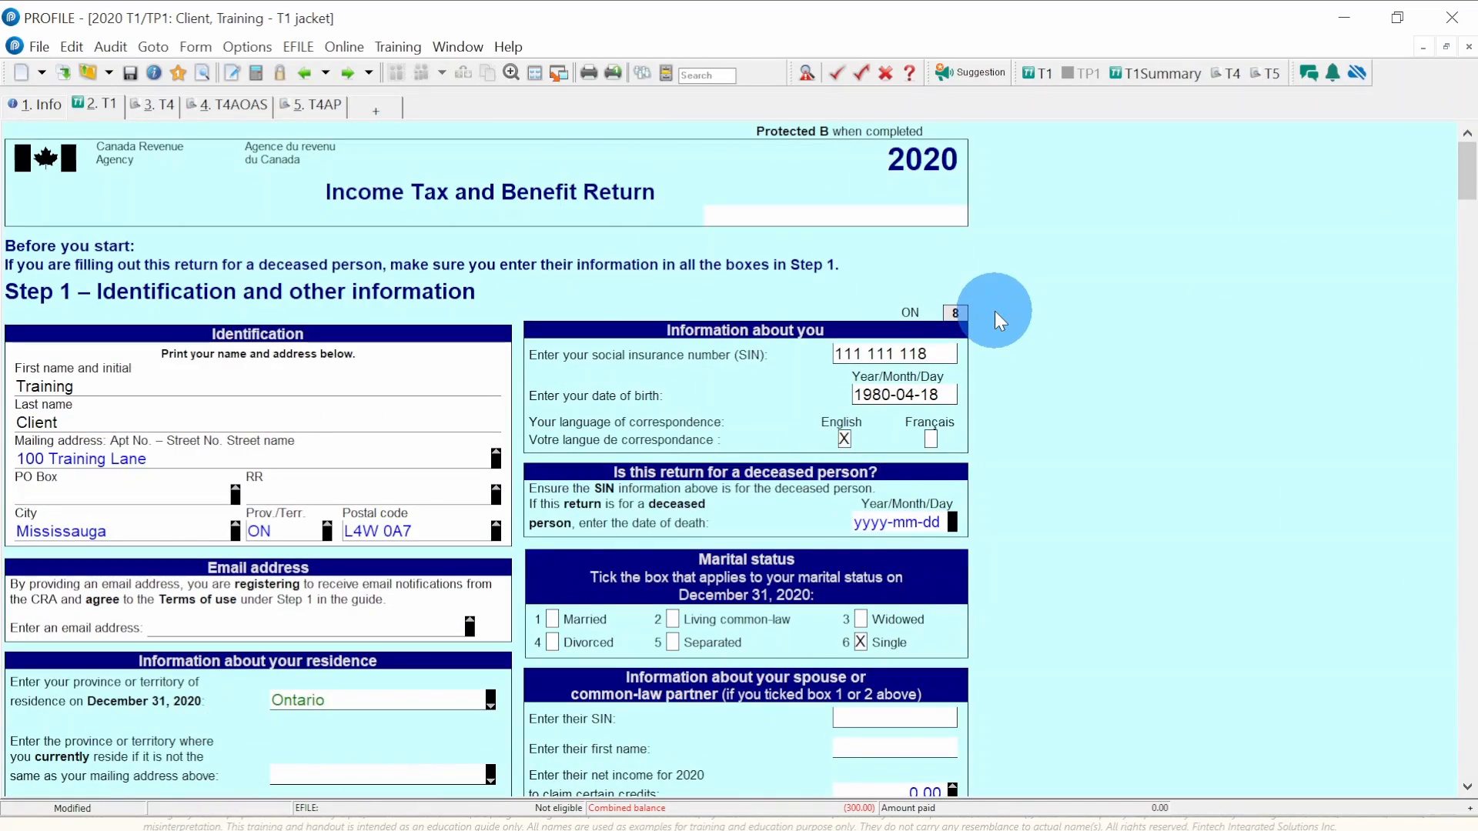
{"action": "scroll", "coordinate": [1078, 398], "scroll_direction": "down", "scroll_amount": 3}
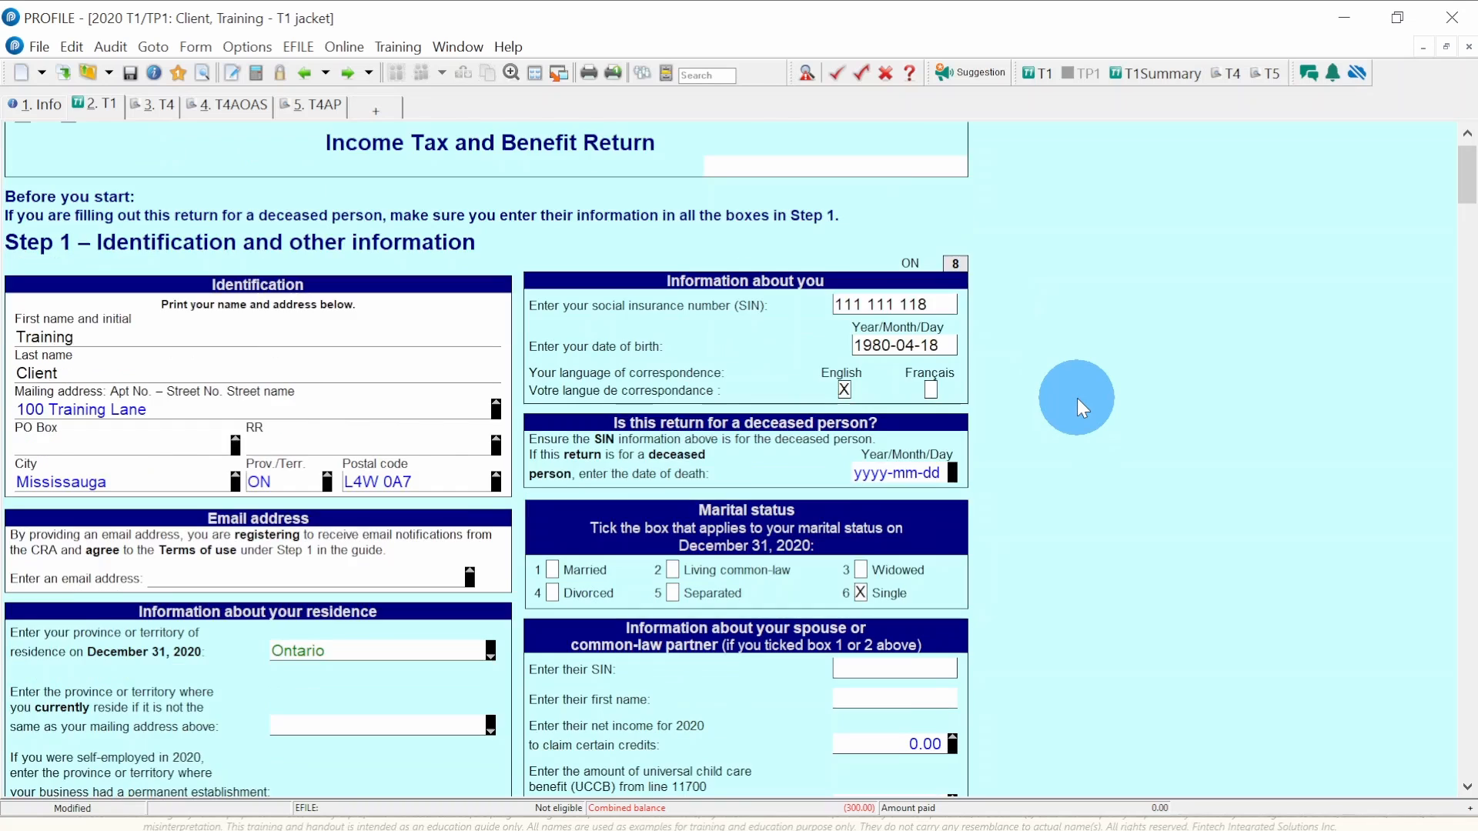
{"action": "scroll", "coordinate": [1078, 398], "scroll_direction": "up", "scroll_amount": 3}
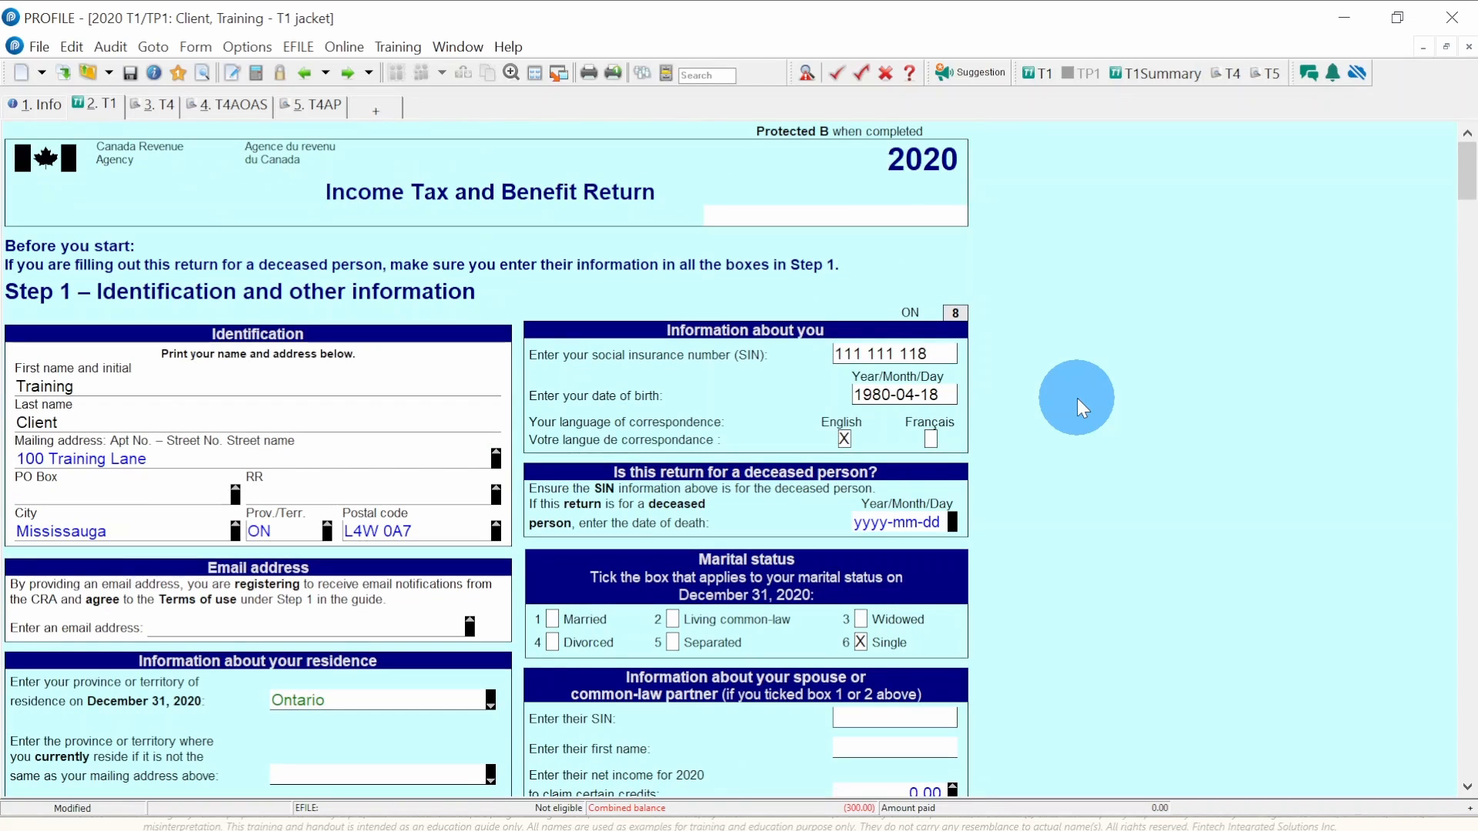
{"action": "scroll", "coordinate": [1078, 399], "scroll_direction": "down", "scroll_amount": 5}
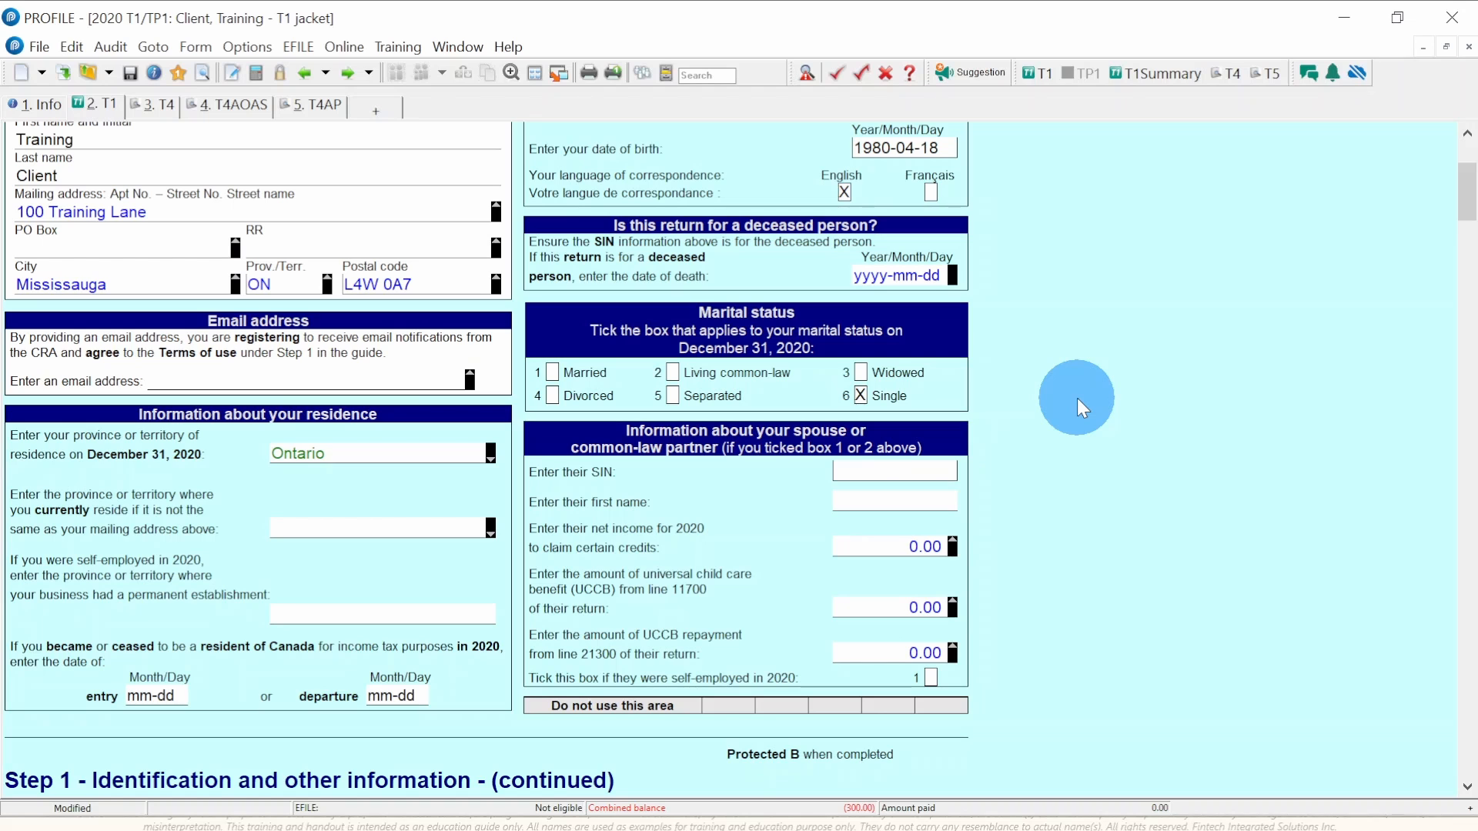
{"action": "scroll", "coordinate": [1077, 399], "scroll_direction": "down", "scroll_amount": 10}
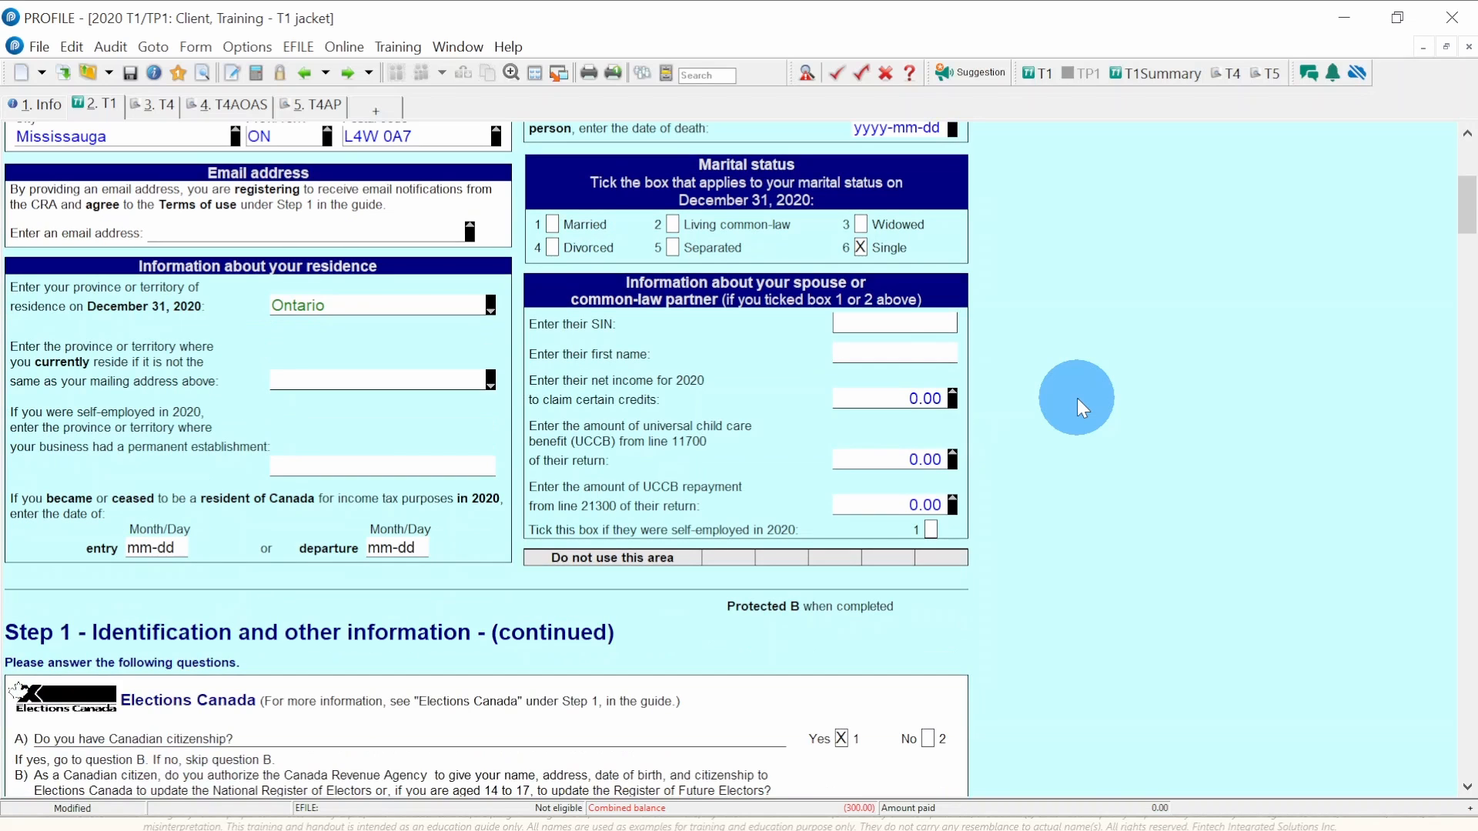